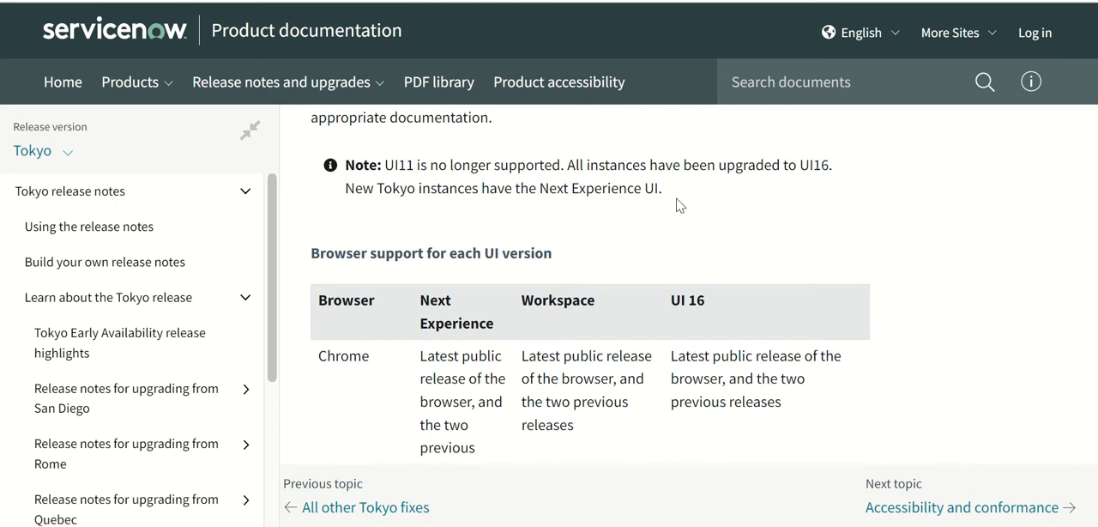
# Highlight the documentation note on UI16 and the Next Experience UI, and switch to the ServiceNow instance in a maximized window.
pyautogui.moveTo(802, 163); pyautogui.dragTo(821, 163)
pyautogui.moveTo(540, 188); pyautogui.dragTo(666, 190)
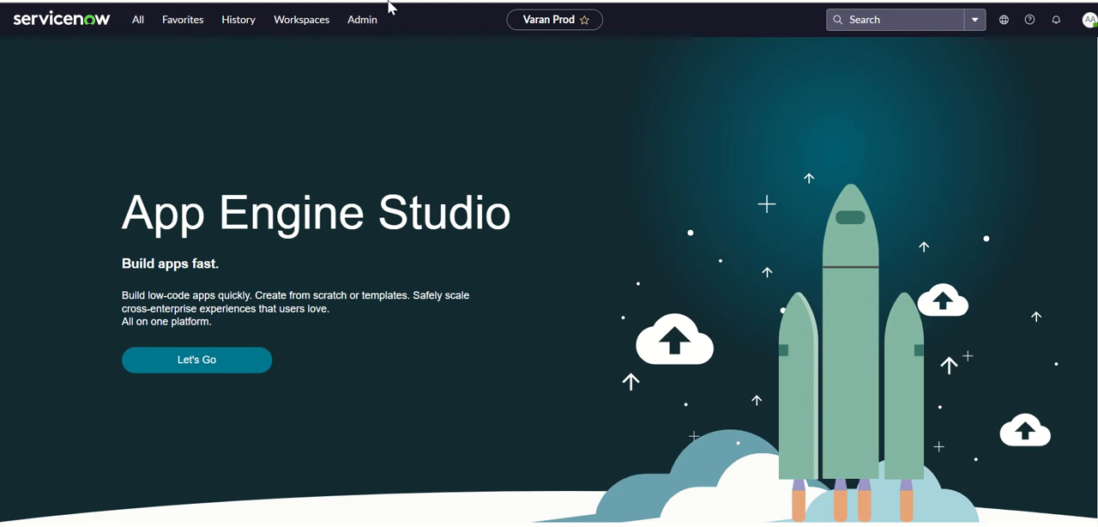
pyautogui.moveTo(699, 0)
pyautogui.mouseDown()
pyautogui.moveTo(726, 0)
pyautogui.moveTo(708, 1)
pyautogui.mouseUp()
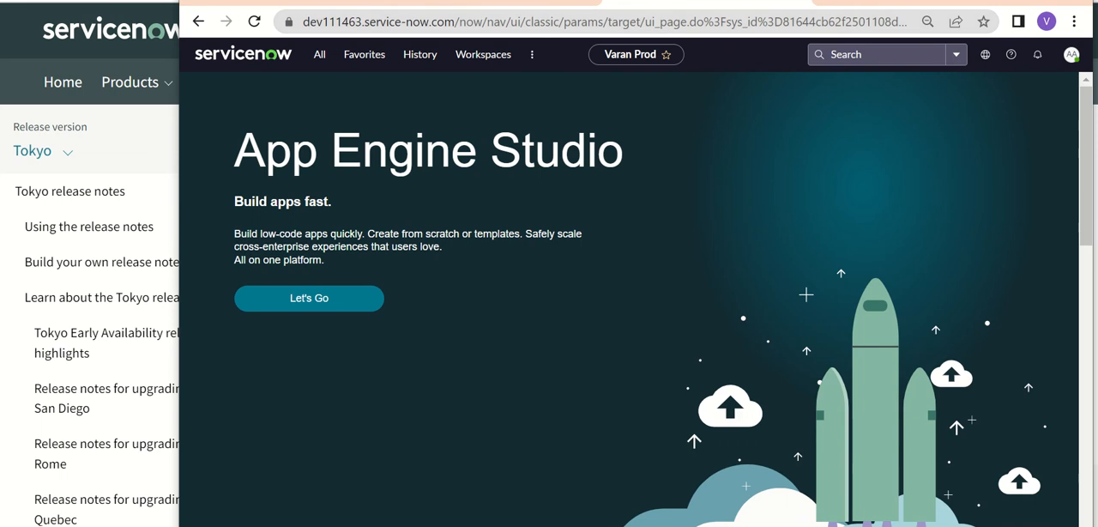
pyautogui.press('super+Up')
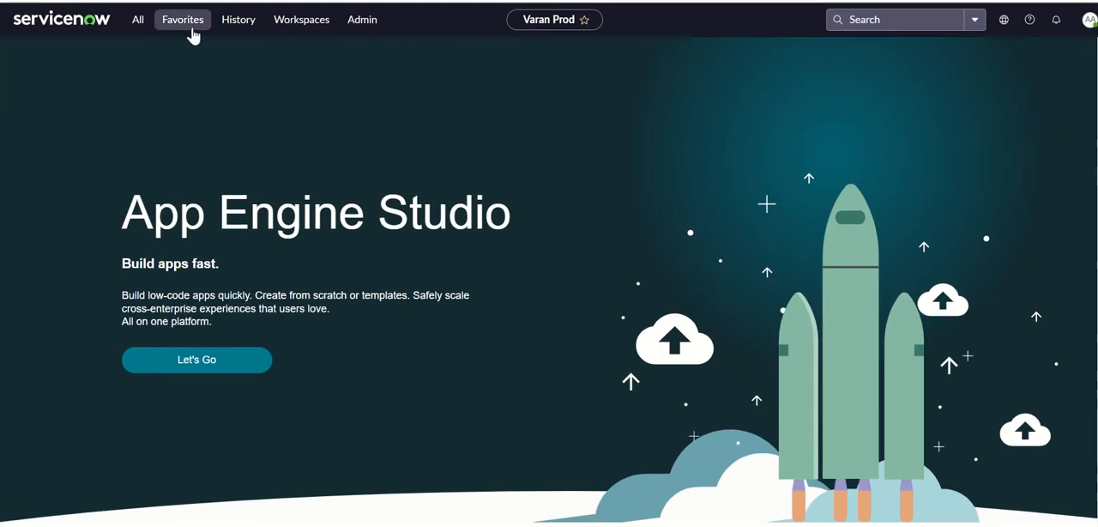
# Examine the instance's Admin, Workspaces, History, Favorites and All navigation lists.
pyautogui.click(363, 26)
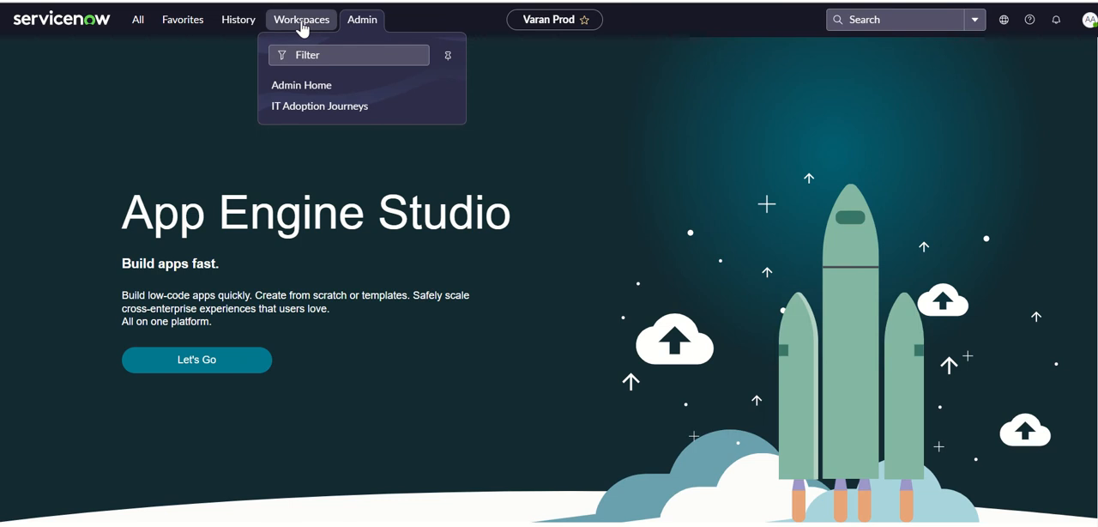
pyautogui.click(301, 27)
pyautogui.click(252, 28)
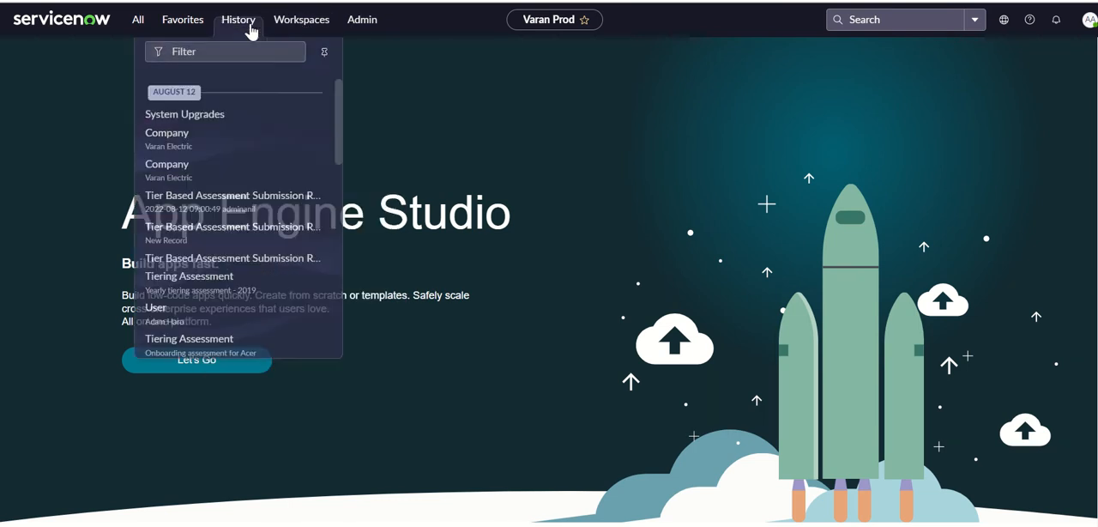
pyautogui.click(172, 27)
pyautogui.click(139, 23)
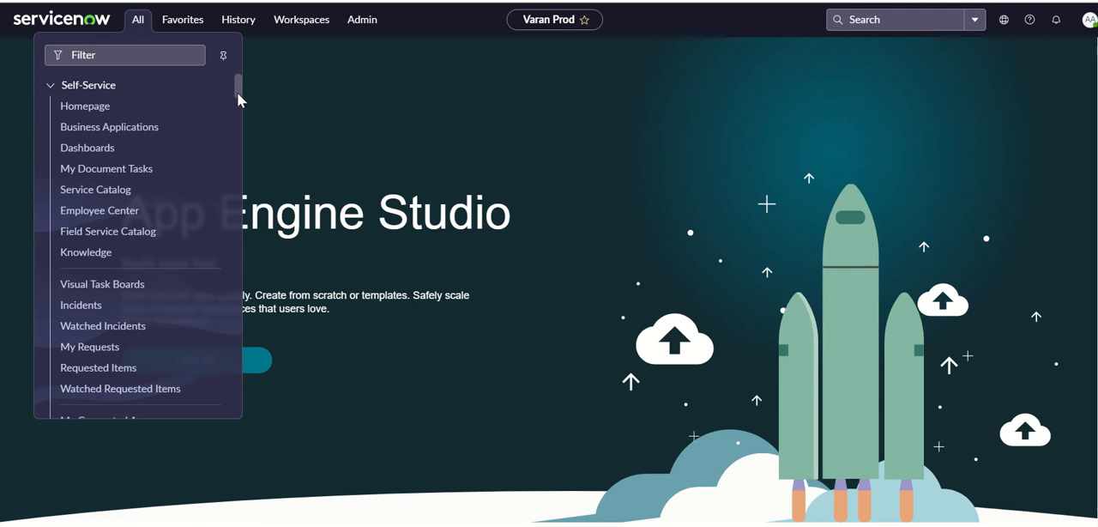
pyautogui.moveTo(236, 91)
pyautogui.mouseDown()
pyautogui.moveTo(238, 116)
pyautogui.moveTo(236, 79)
pyautogui.mouseUp()
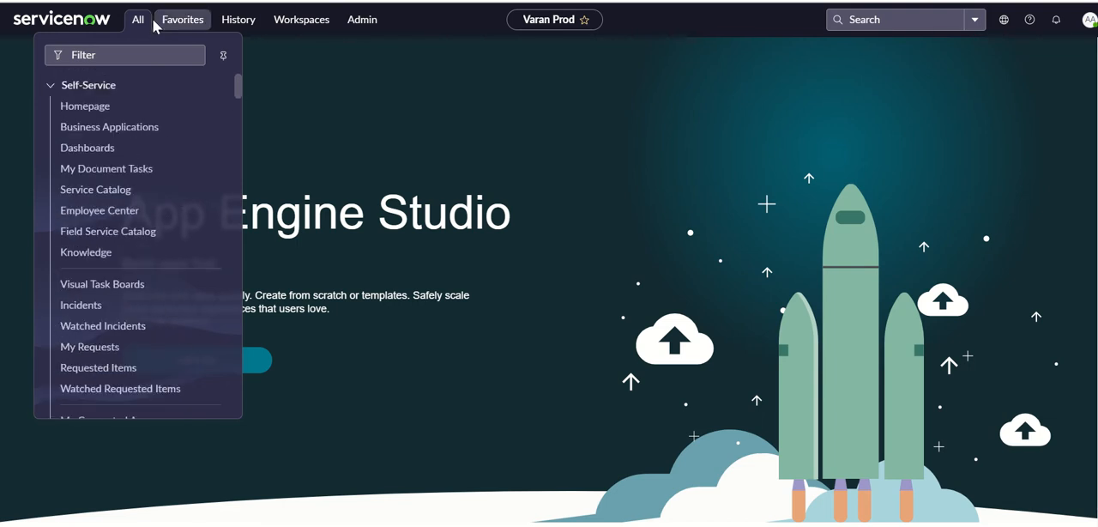
pyautogui.click(369, 27)
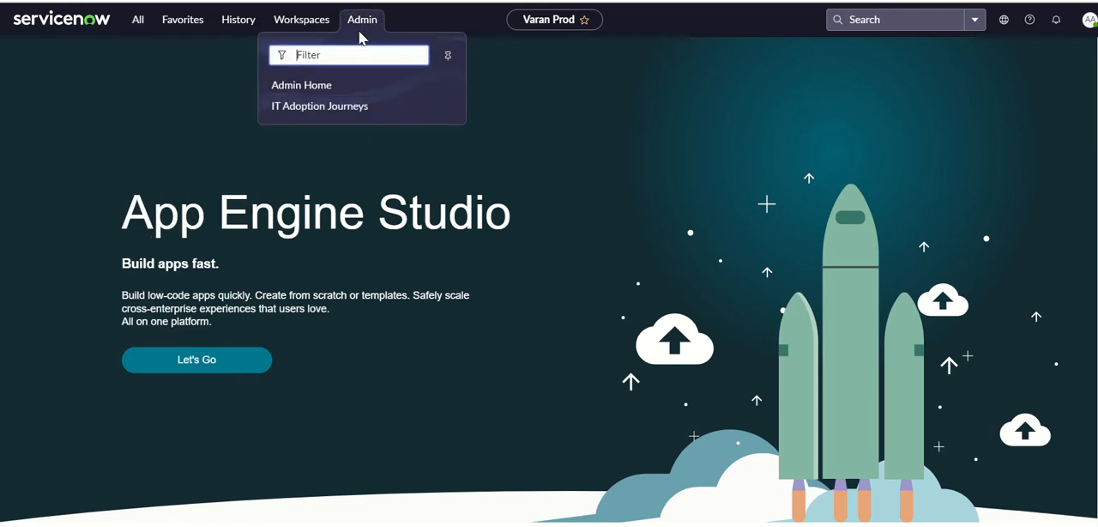
pyautogui.click(315, 25)
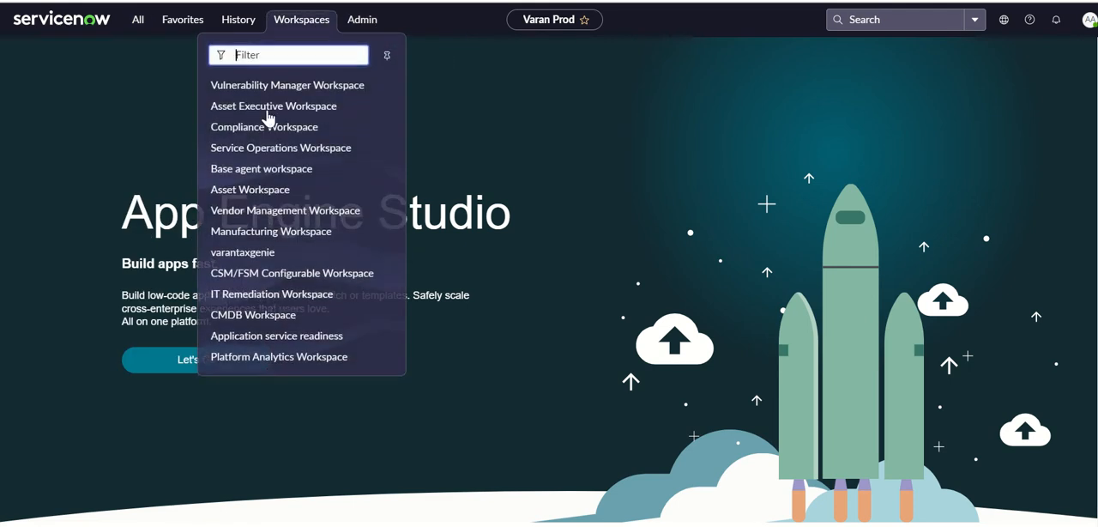
pyautogui.click(234, 26)
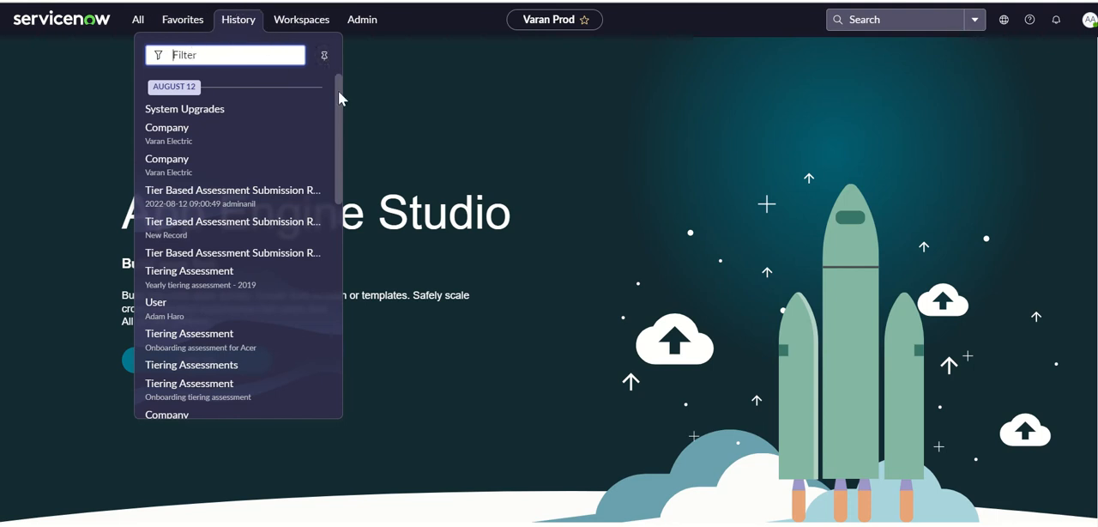
# Pin the History navigation list beside the page, unpin it and pin it again.
pyautogui.click(324, 54)
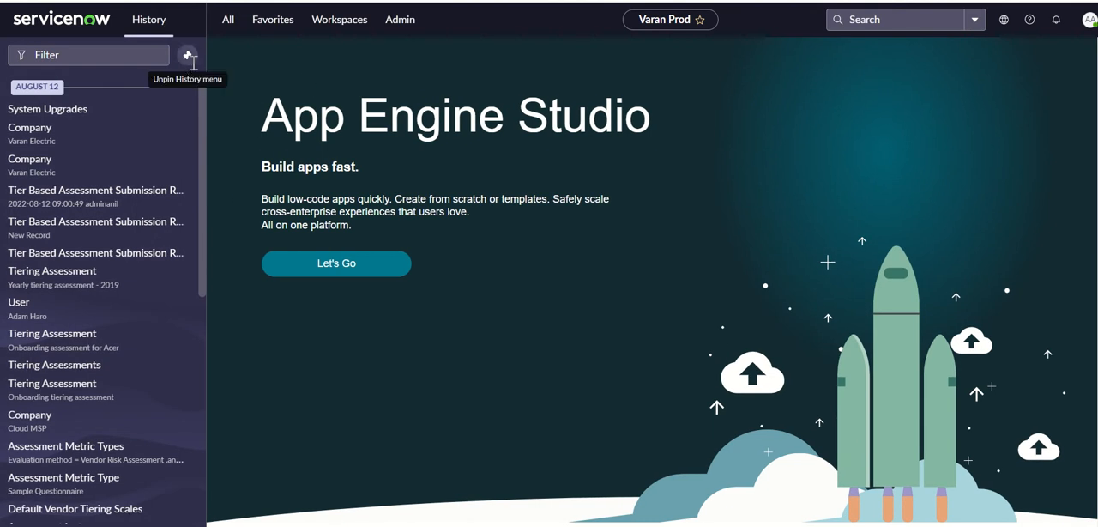
pyautogui.click(187, 55)
pyautogui.click(324, 55)
pyautogui.doubleClick(244, 24)
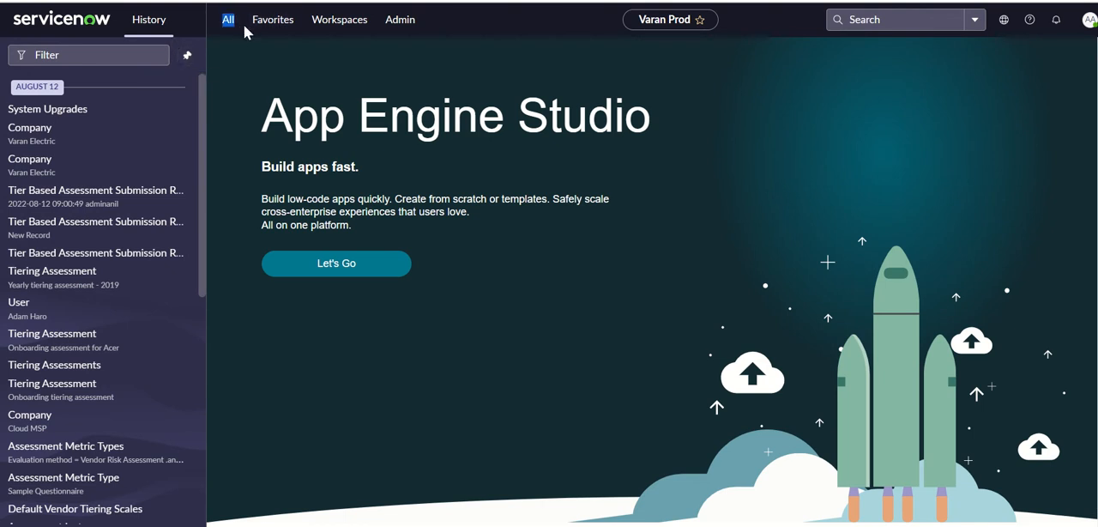
# Pin the All navigation list beside the page, and replace it with the pinned Favorites list.
pyautogui.click(232, 26)
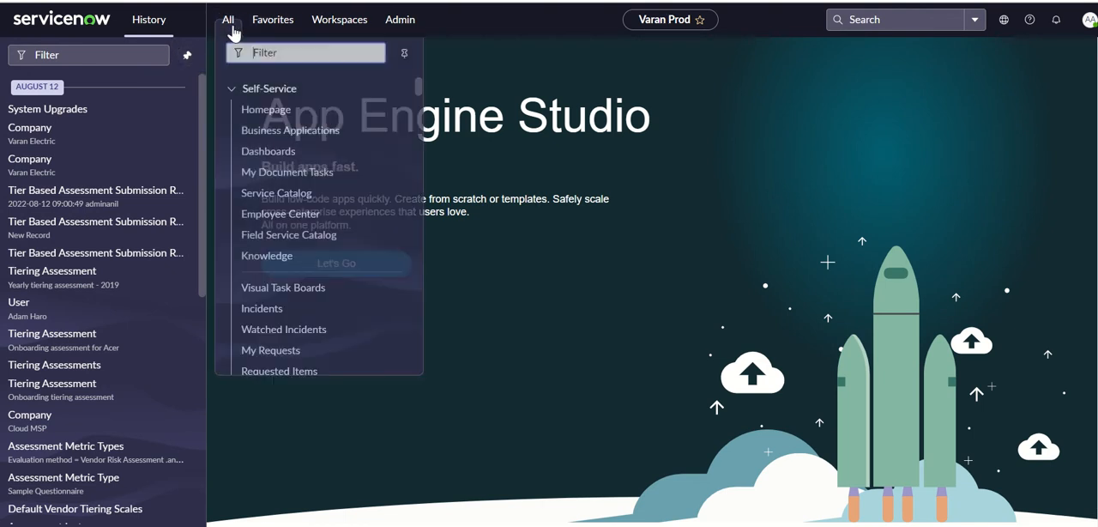
pyautogui.click(403, 57)
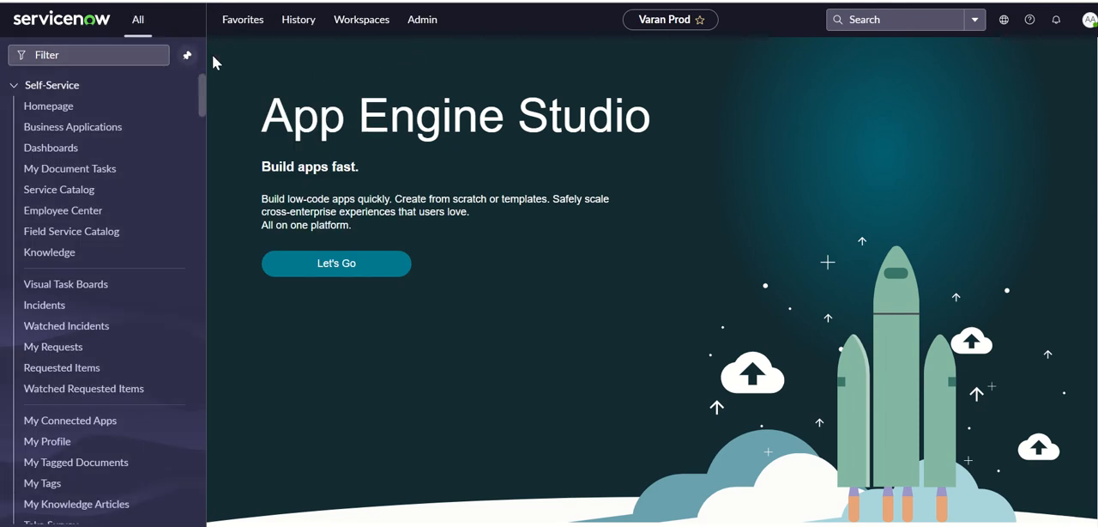
pyautogui.click(263, 24)
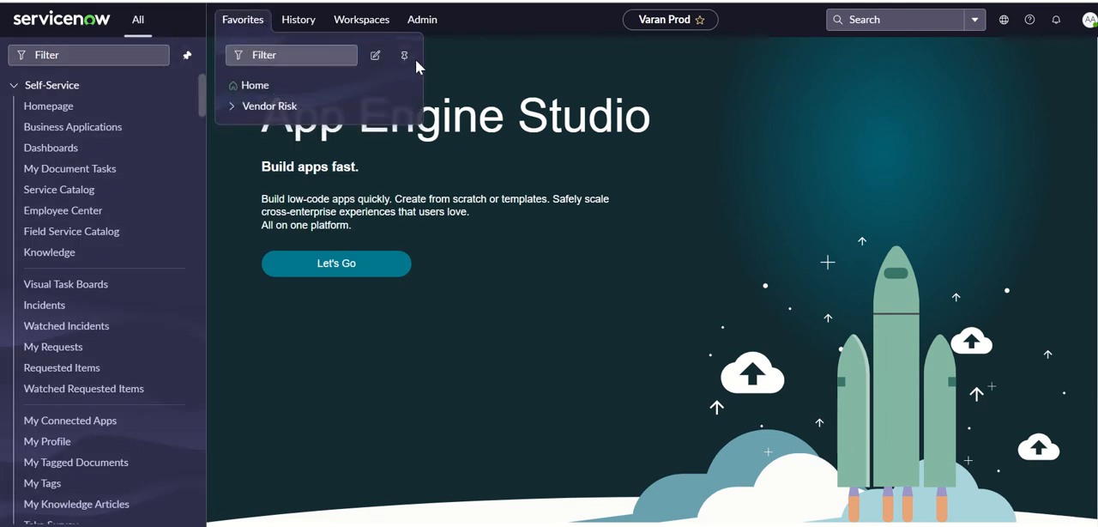
pyautogui.click(404, 54)
# Pin the History list in place of Favorites, and replace it with the pinned Workspaces list.
pyautogui.click(283, 24)
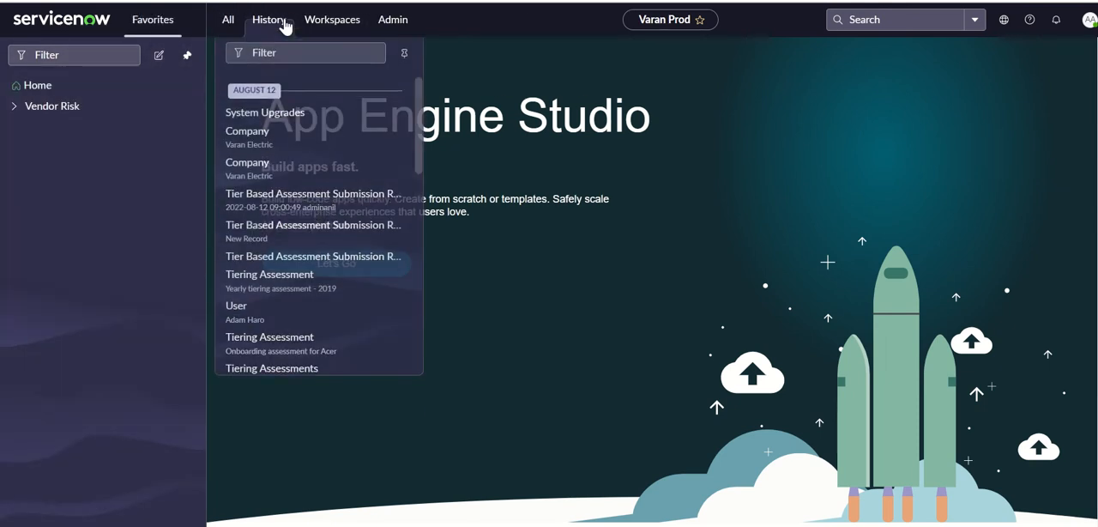
pyautogui.click(404, 55)
pyautogui.click(335, 24)
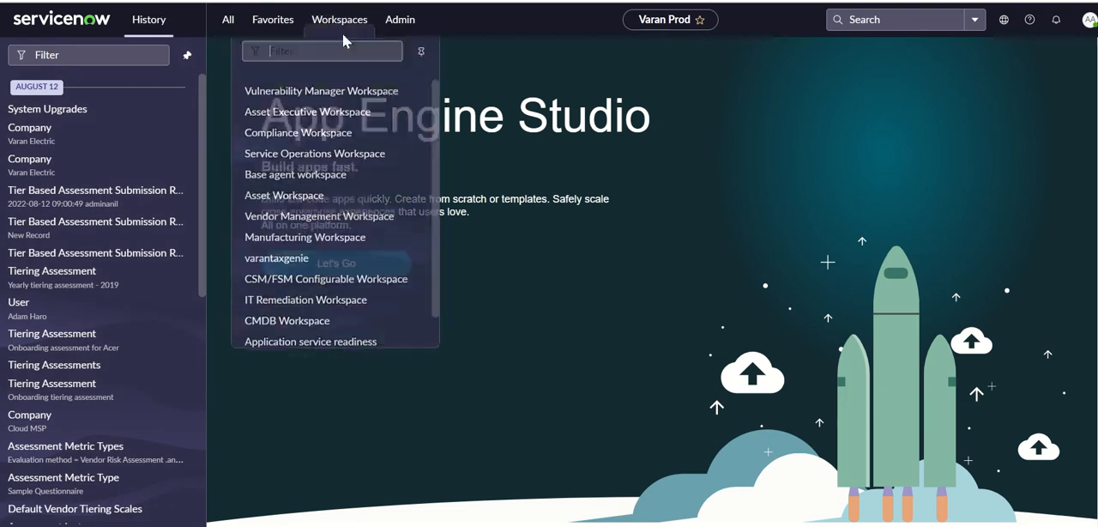
pyautogui.click(420, 55)
# Pin the Admin navigation list in place of Workspaces, and unpin it from the page.
pyautogui.click(361, 25)
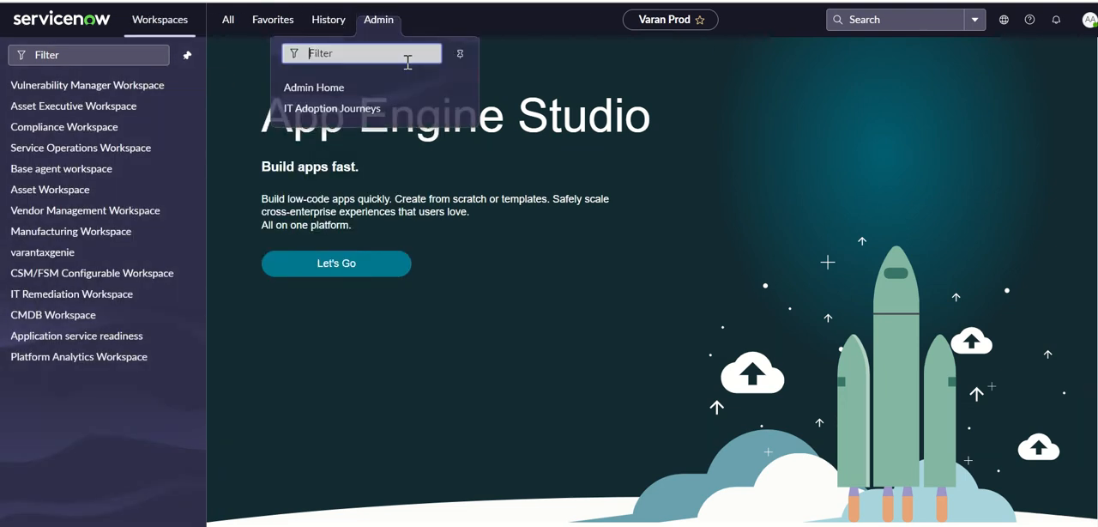
pyautogui.click(454, 55)
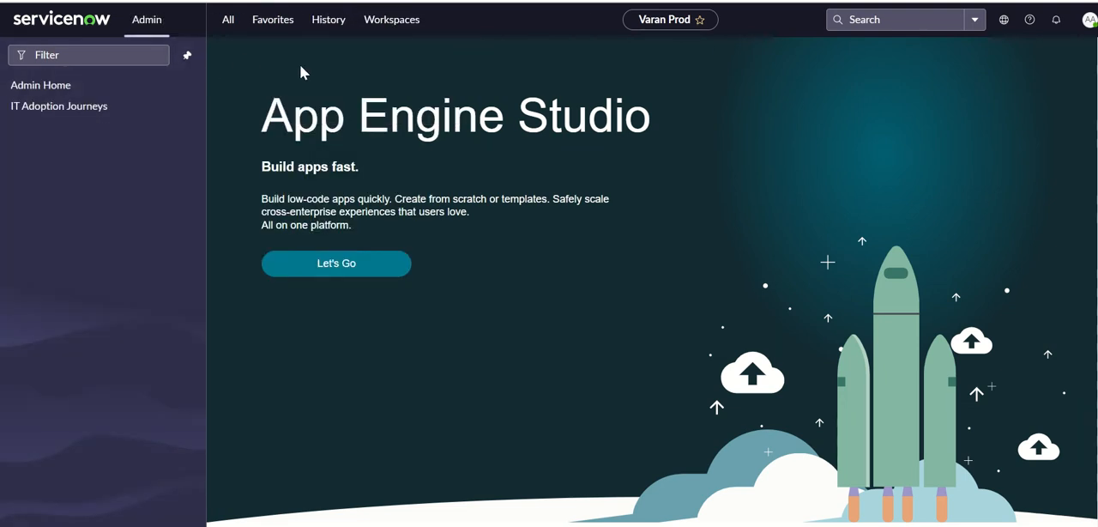
pyautogui.click(188, 57)
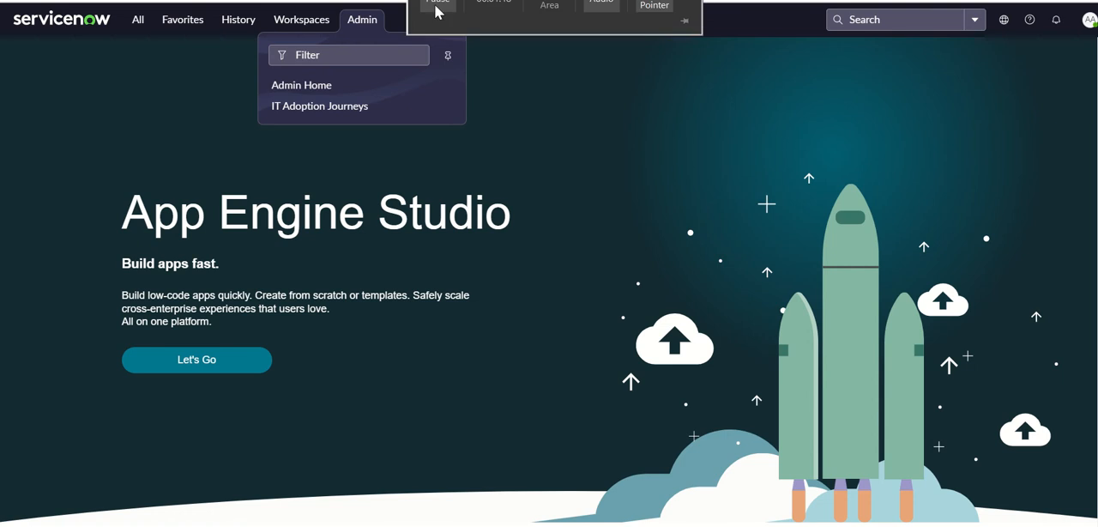
# Switch to the Tokyo product documentation and examine the browser support table for each UI version.
pyautogui.click(426, 7)
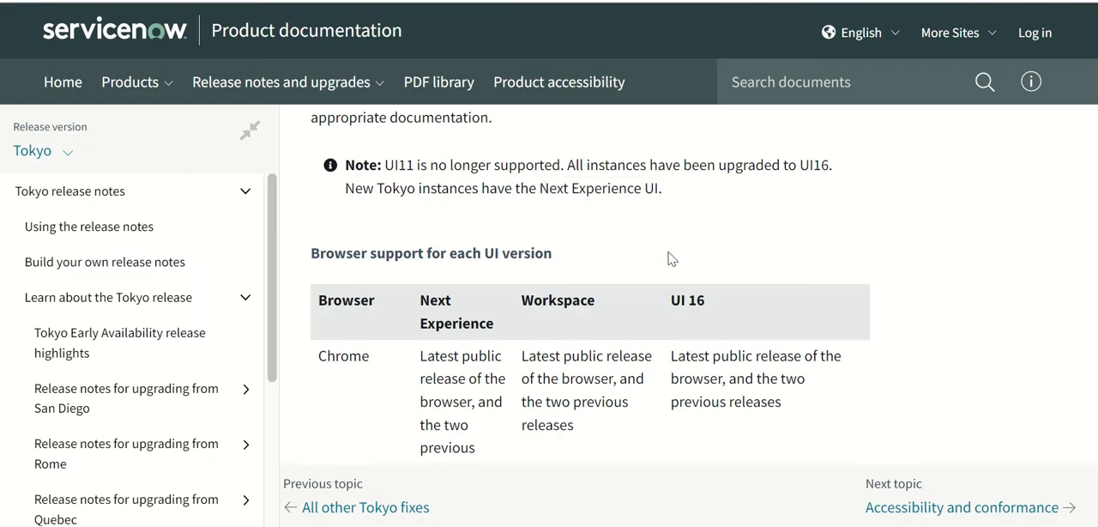
pyautogui.scroll(-1, 670, 259)
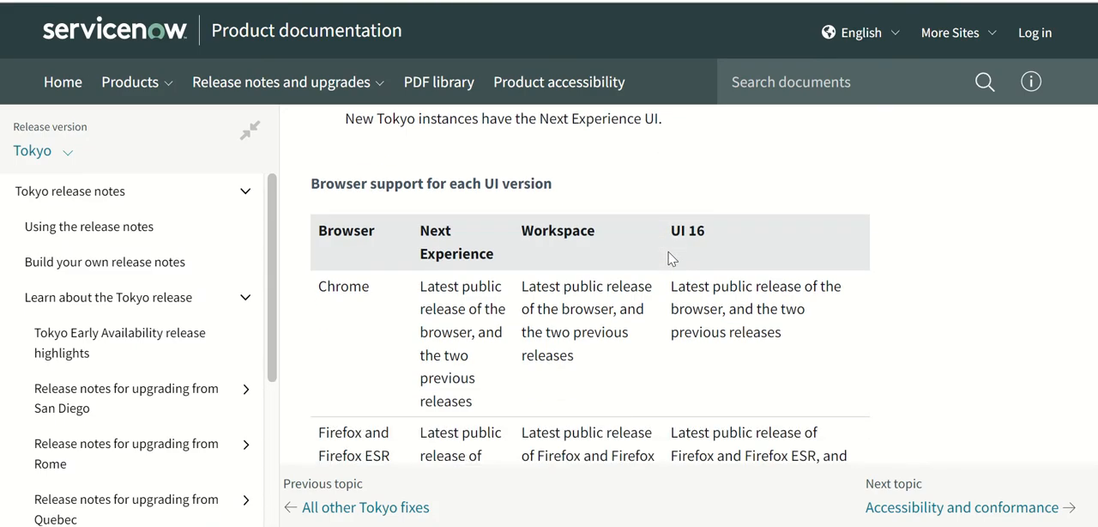
pyautogui.scroll(-1, 670, 259)
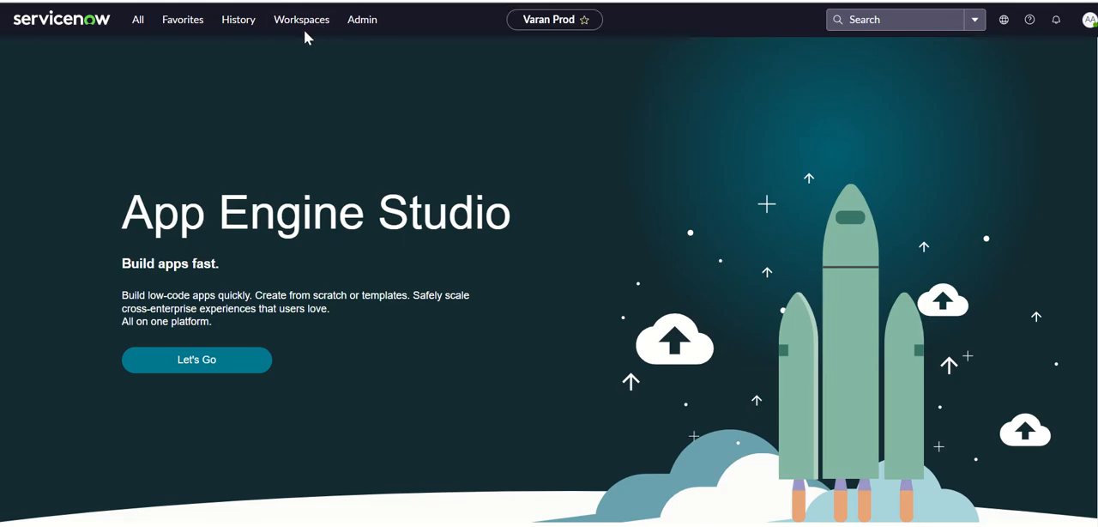
# In the ServiceNow instance, filter the workspaces by "ve" and open the Vendor Management Workspace.
pyautogui.click(307, 26)
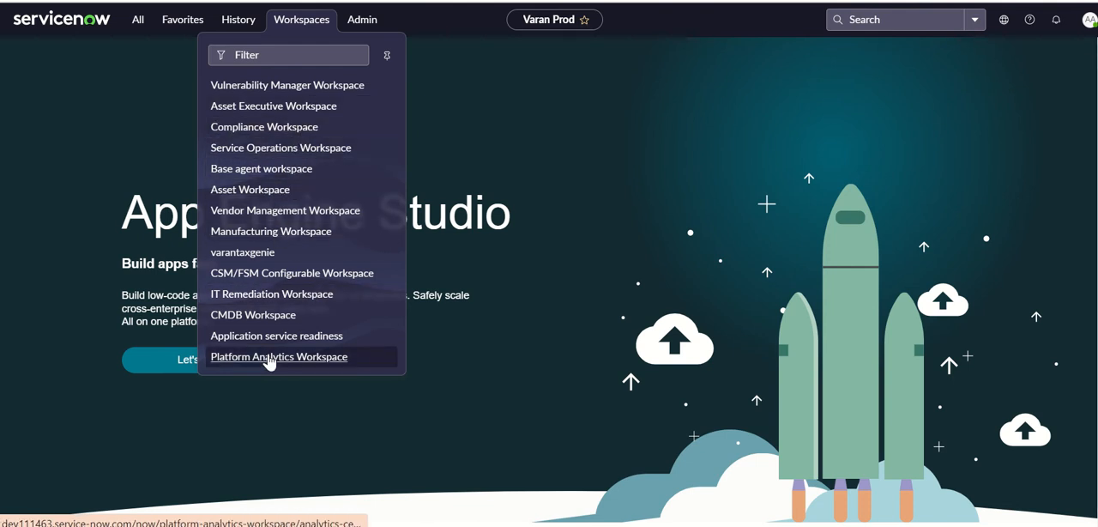
pyautogui.click(276, 55)
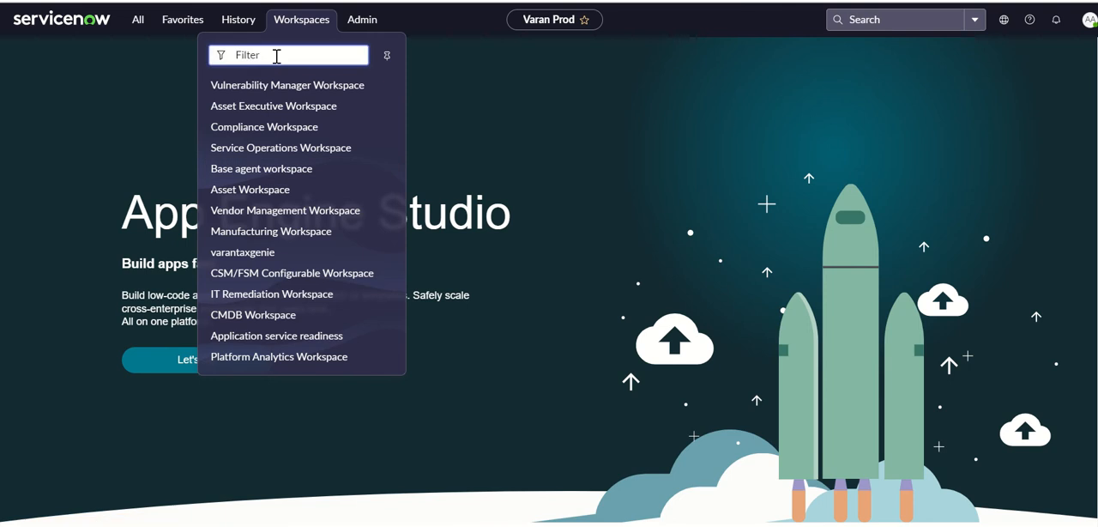
pyautogui.write('ve')
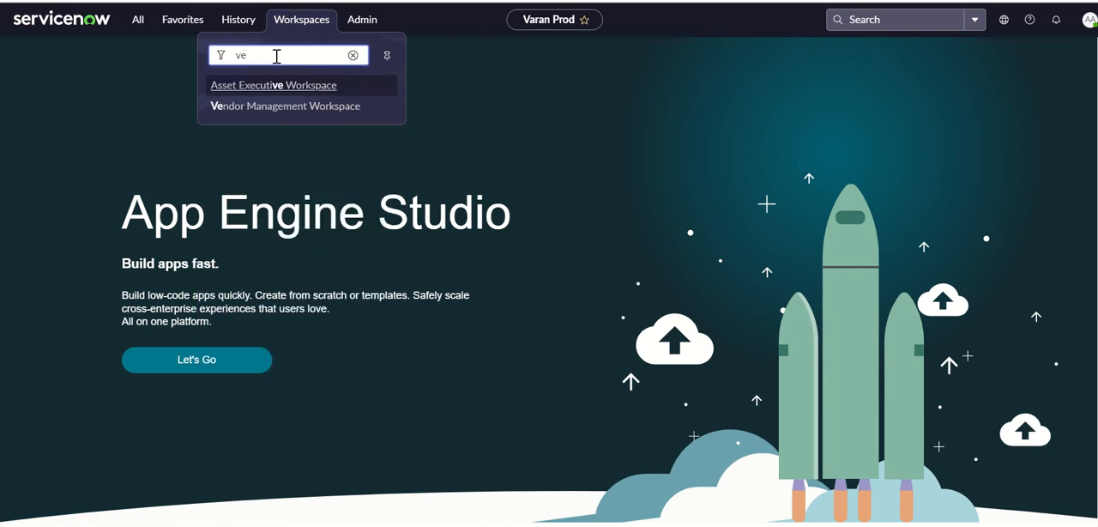
pyautogui.click(290, 105)
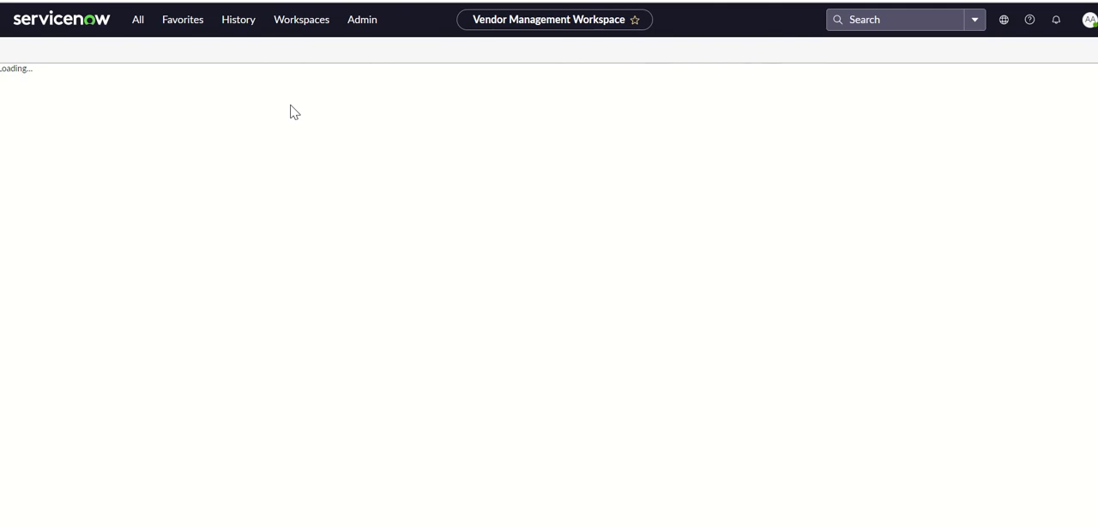
# Reopen the list of workspaces and clear its filter text.
pyautogui.click(315, 24)
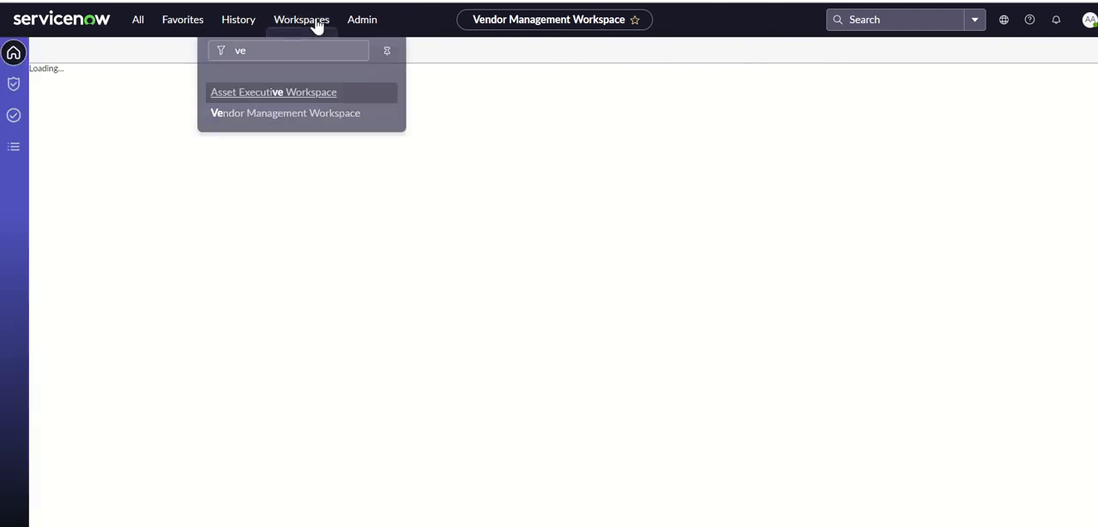
pyautogui.click(306, 56)
pyautogui.press('BackSpace')
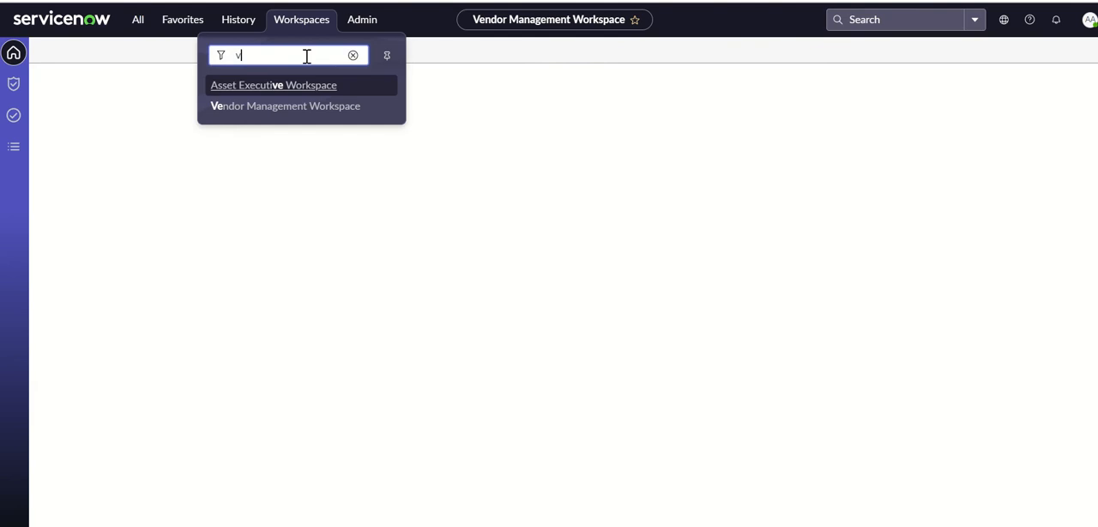
pyautogui.press('BackSpace')
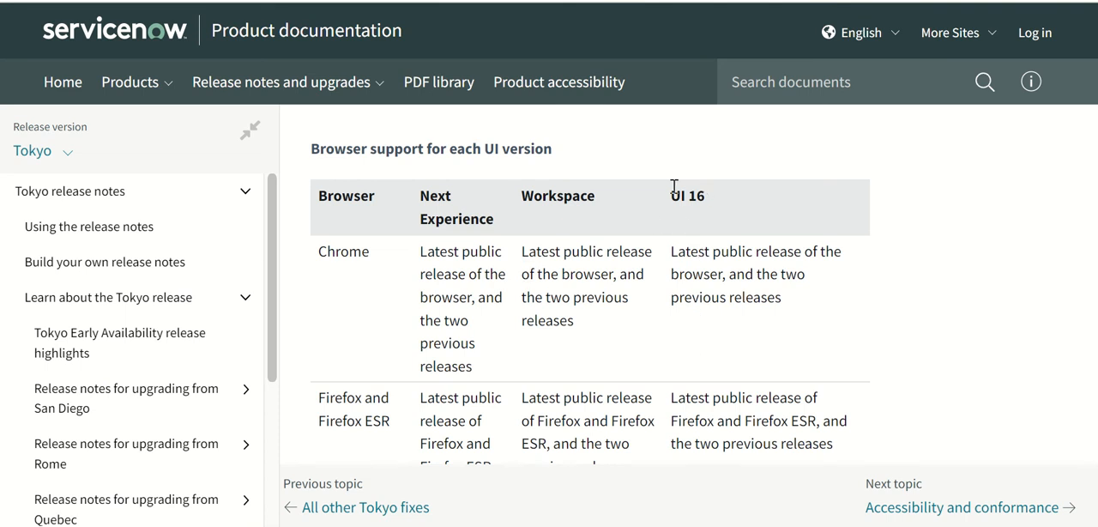
# Switch to the Tokyo documentation and examine browser support for UI 16, Next Experience and Workspace, plus the Internet Explorer limitations.
pyautogui.moveTo(679, 194); pyautogui.dragTo(464, 222)
pyautogui.click(1033, 232)
pyautogui.scroll(-5, 1033, 232)
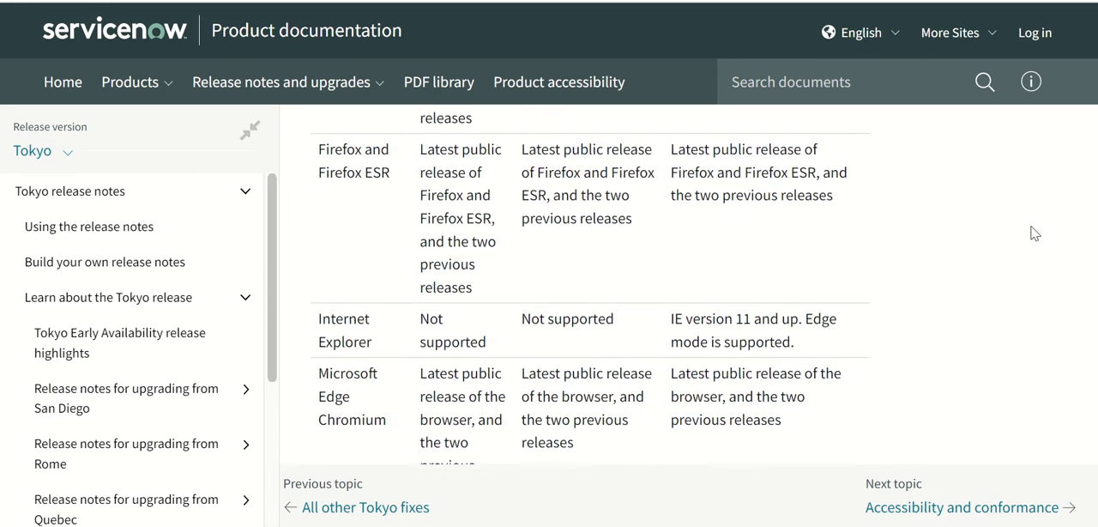
pyautogui.scroll(-8, 1033, 232)
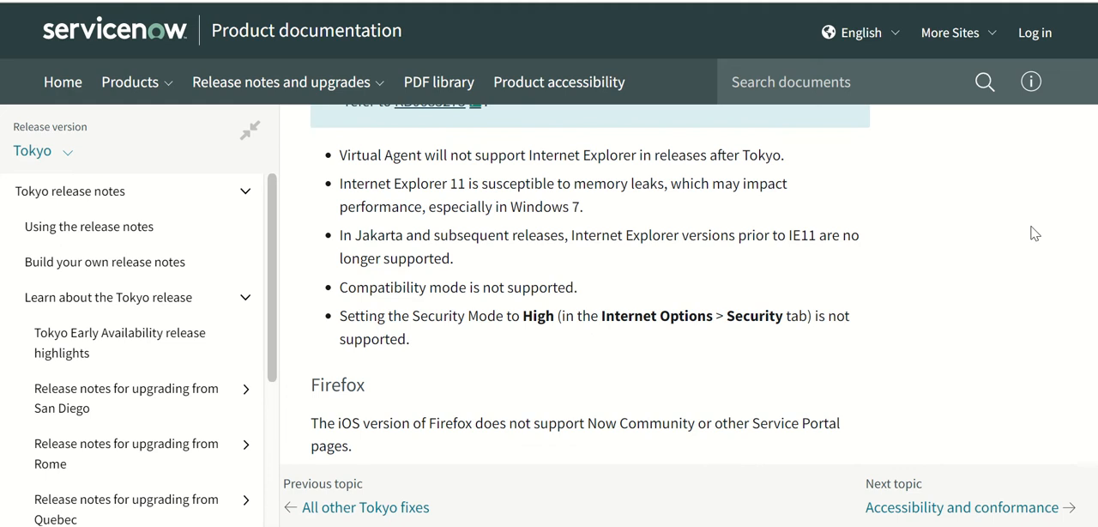
pyautogui.scroll(-1, 1033, 233)
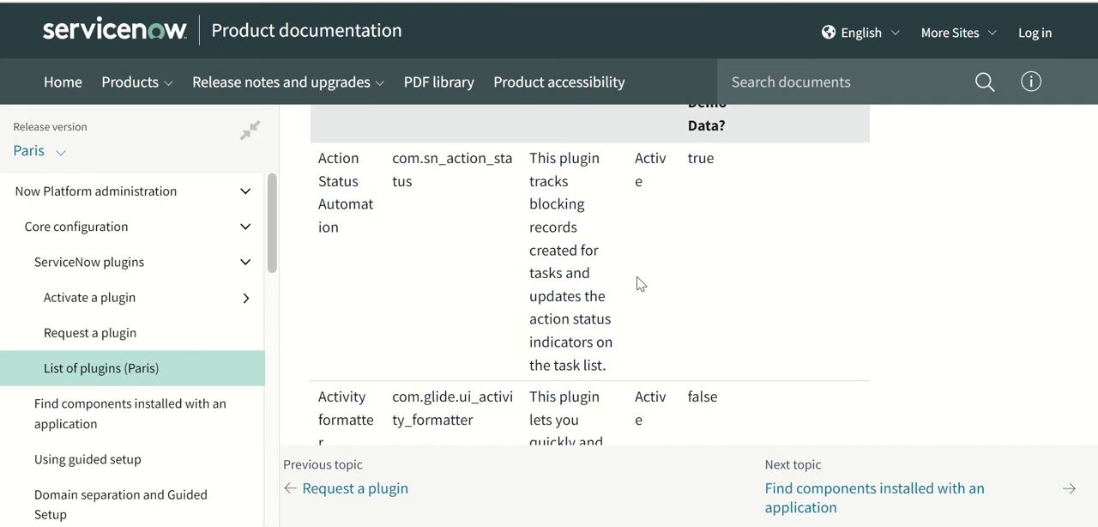
# Examine the Paris list of plugins and its introduction on activating or requesting plugins.
pyautogui.scroll(4, 639, 283)
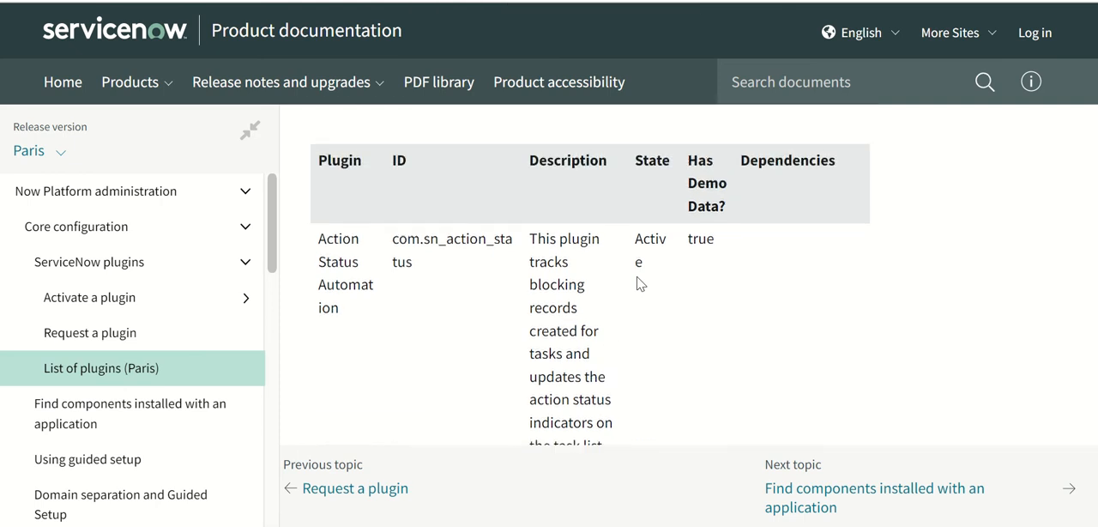
pyautogui.scroll(3, 638, 277)
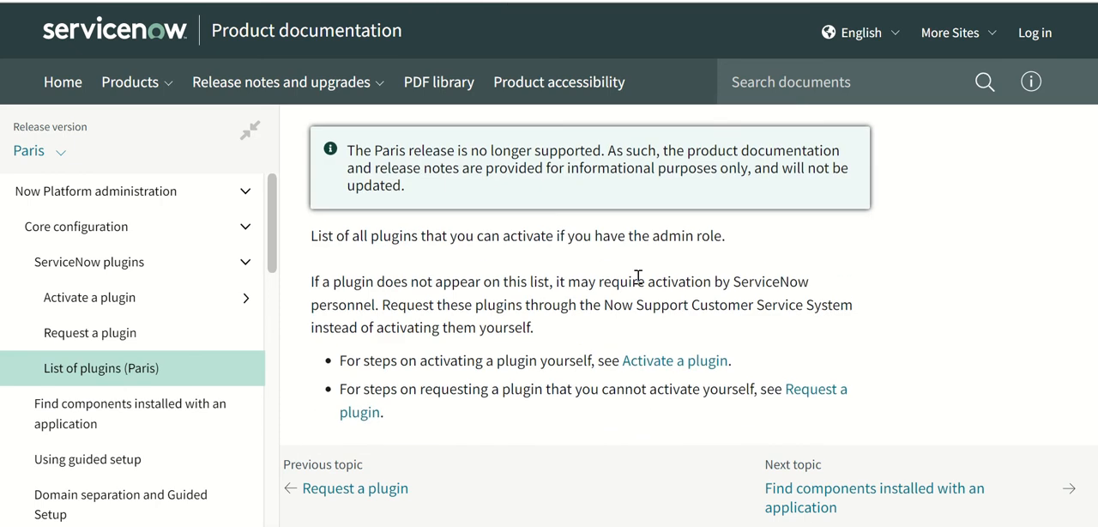
# Switch the list of plugins documentation from the Paris release to Tokyo.
pyautogui.scroll(1, 638, 277)
pyautogui.scroll(2, 638, 277)
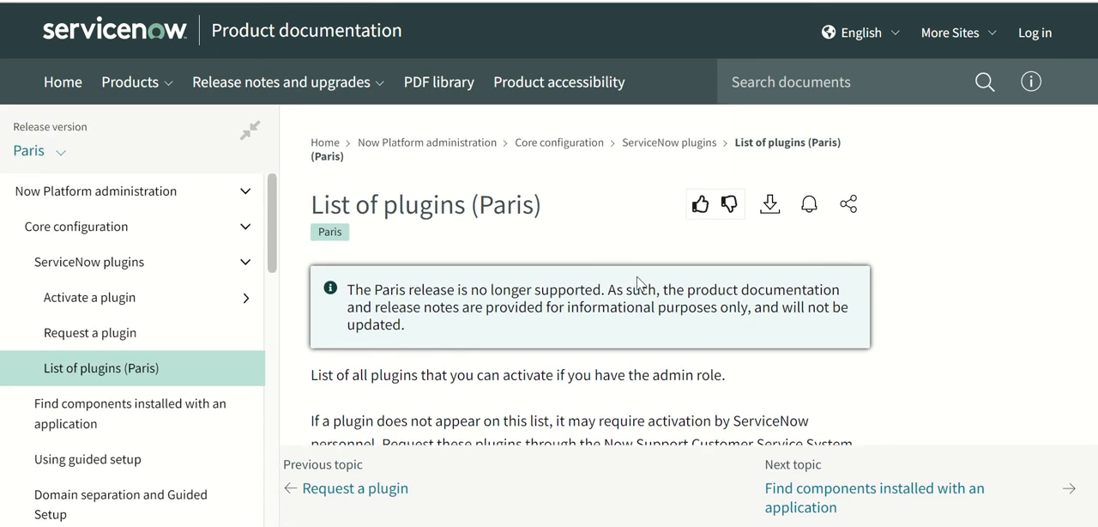
pyautogui.click(63, 156)
pyautogui.click(65, 188)
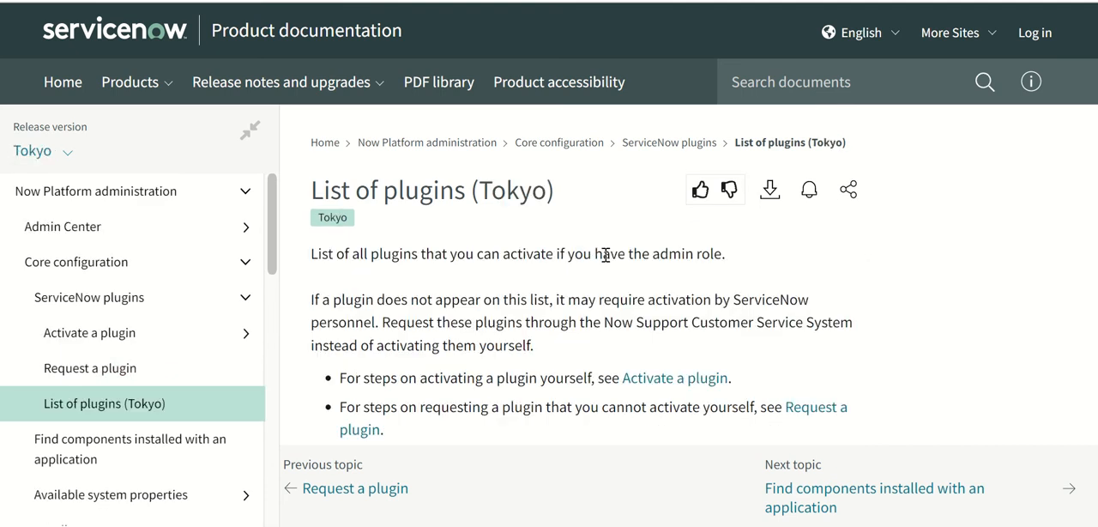
# Examine the Tokyo plugin list's introduction on activating, requesting and installing plugins, plus the start of its plugin table.
pyautogui.scroll(-2, 605, 254)
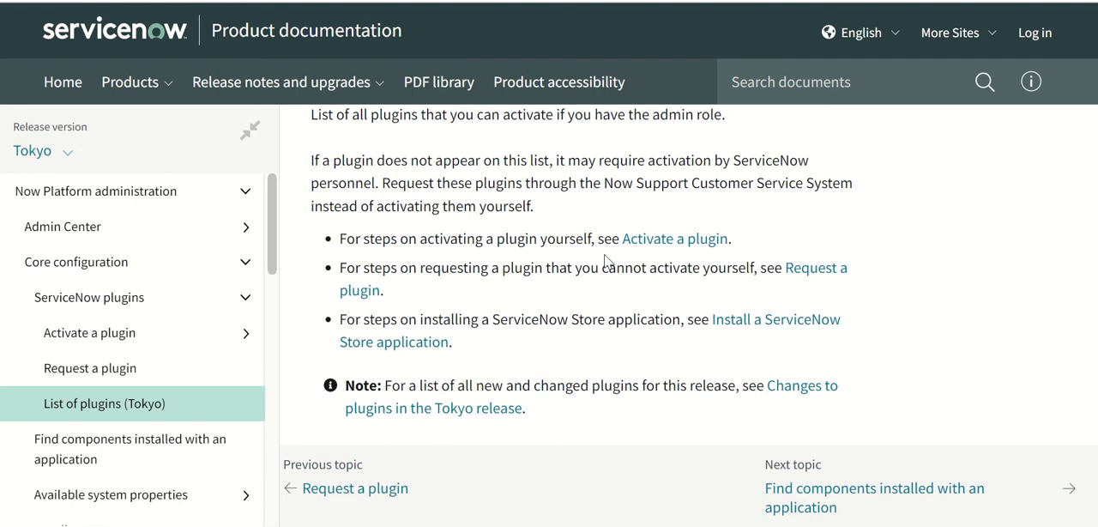
pyautogui.scroll(-3, 604, 260)
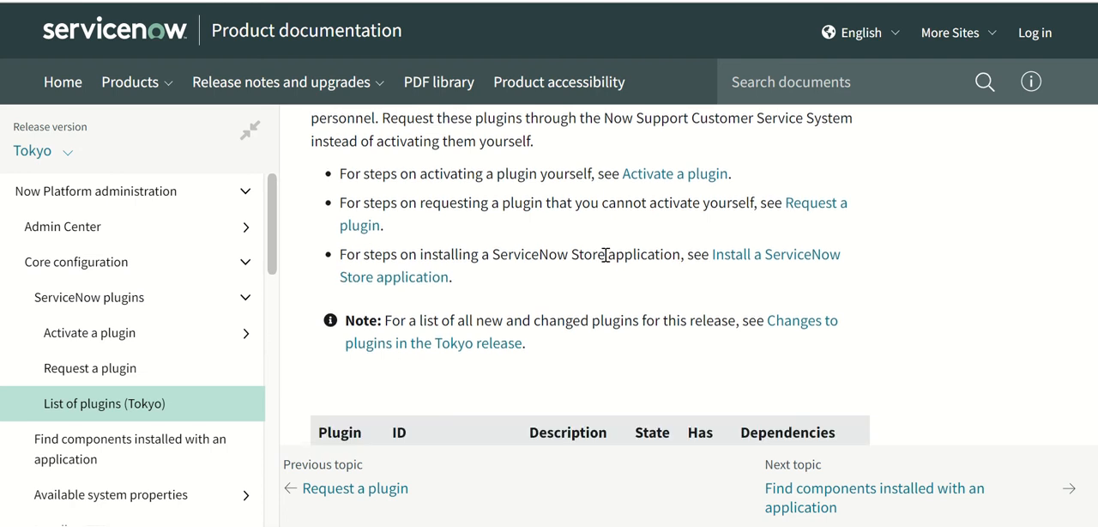
pyautogui.scroll(-5, 605, 261)
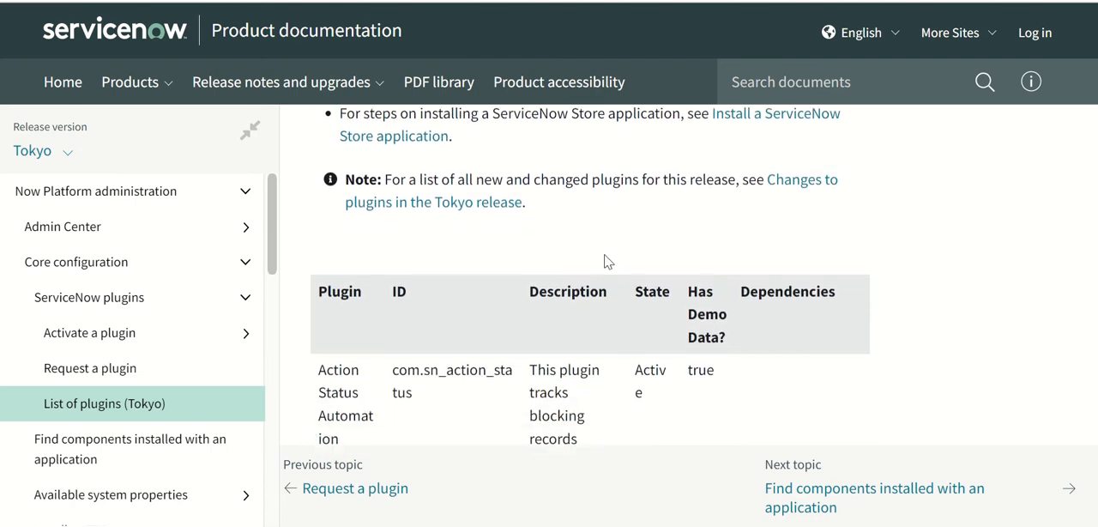
pyautogui.scroll(-3, 605, 260)
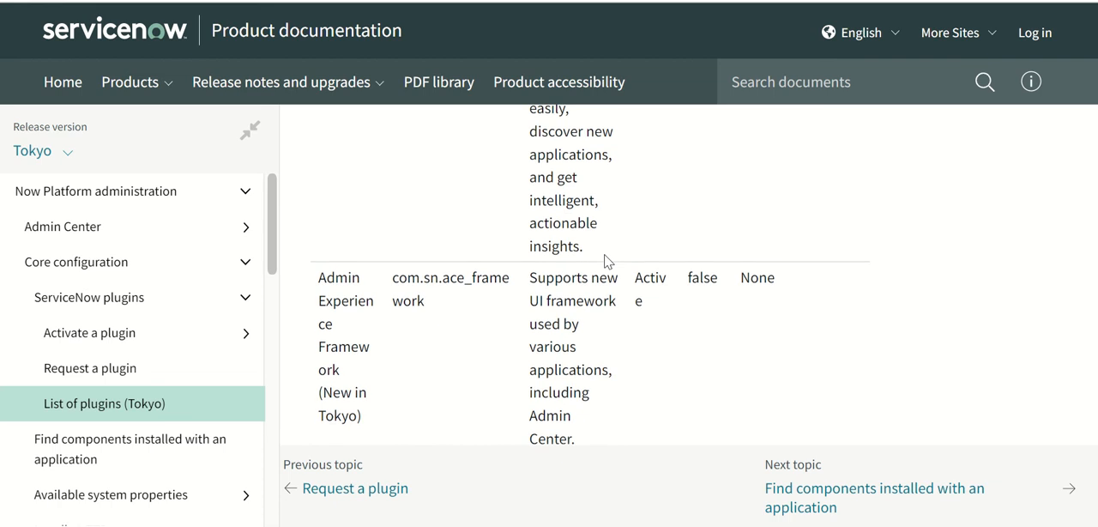
pyautogui.scroll(10, 604, 255)
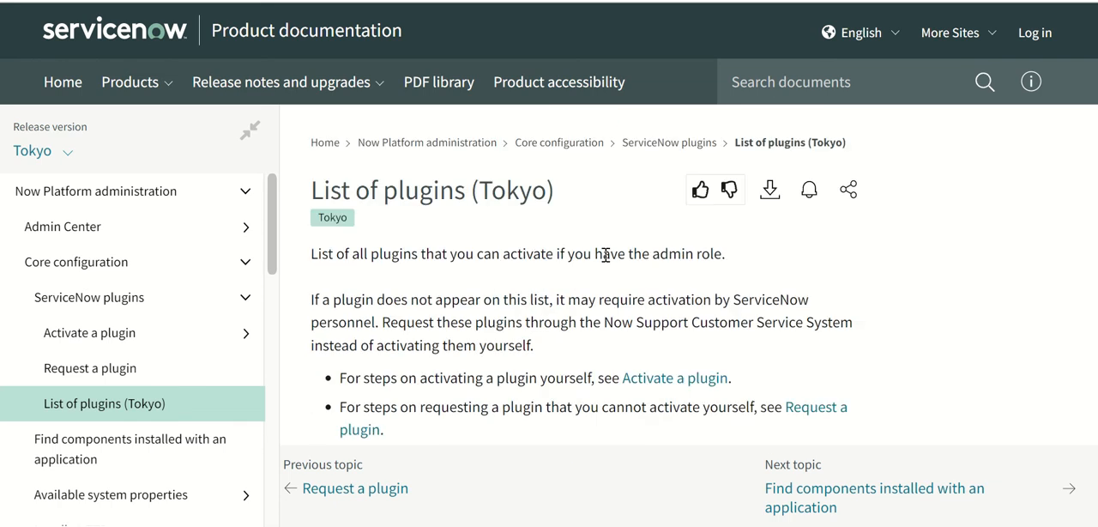
pyautogui.scroll(-5, 604, 254)
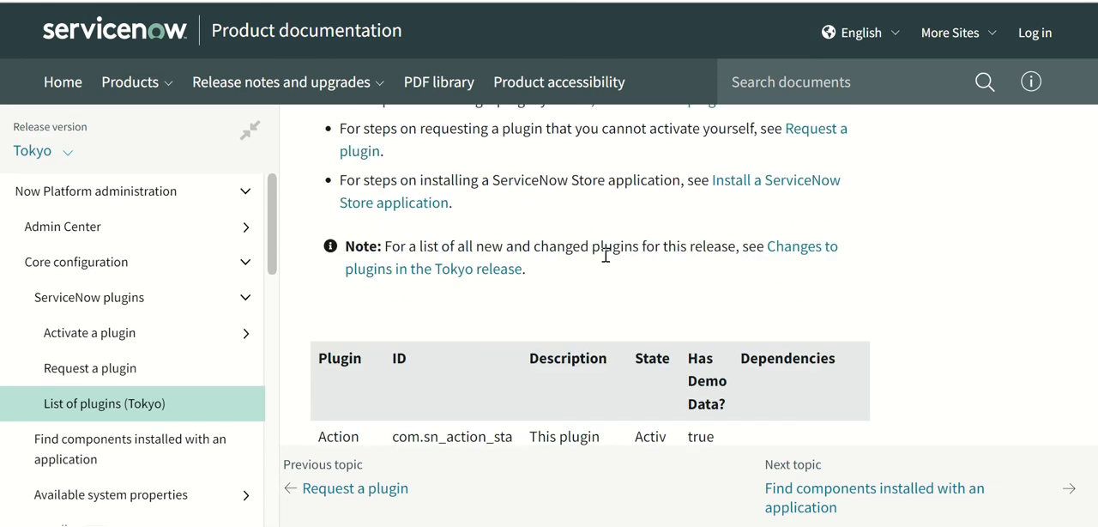
pyautogui.scroll(-1, 604, 261)
pyautogui.scroll(3, 604, 262)
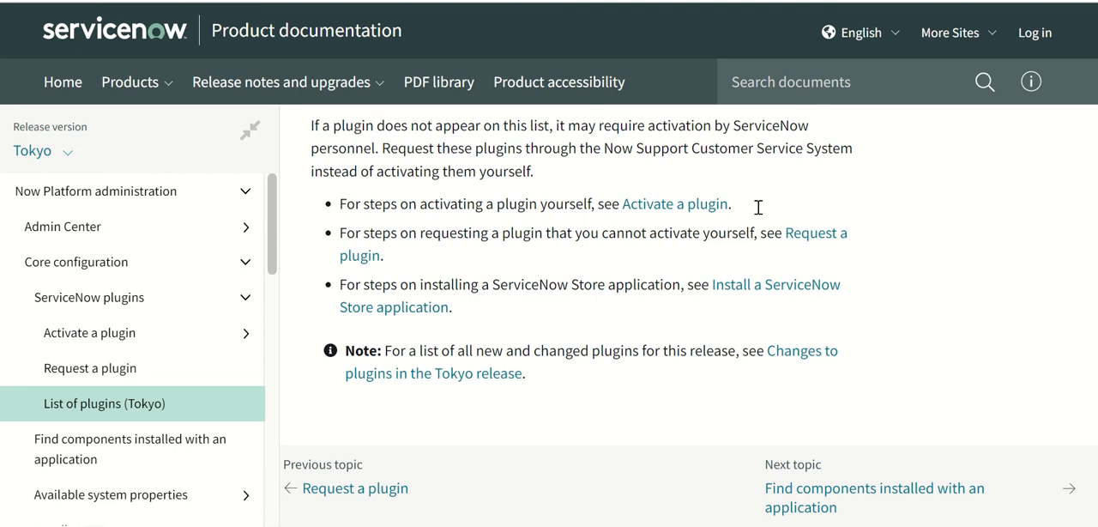
# Examine the Tokyo plugin table's entries for ID, description, state, demo data and dependencies, from Action Status Automation to the Agent plugins.
pyautogui.scroll(-3, 717, 321)
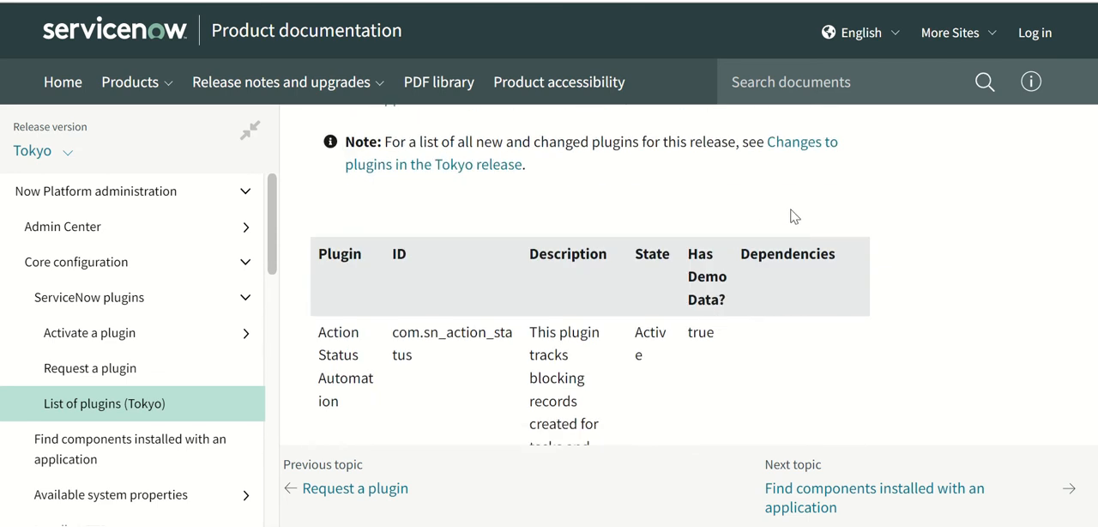
pyautogui.scroll(-4, 791, 213)
pyautogui.scroll(-3, 794, 216)
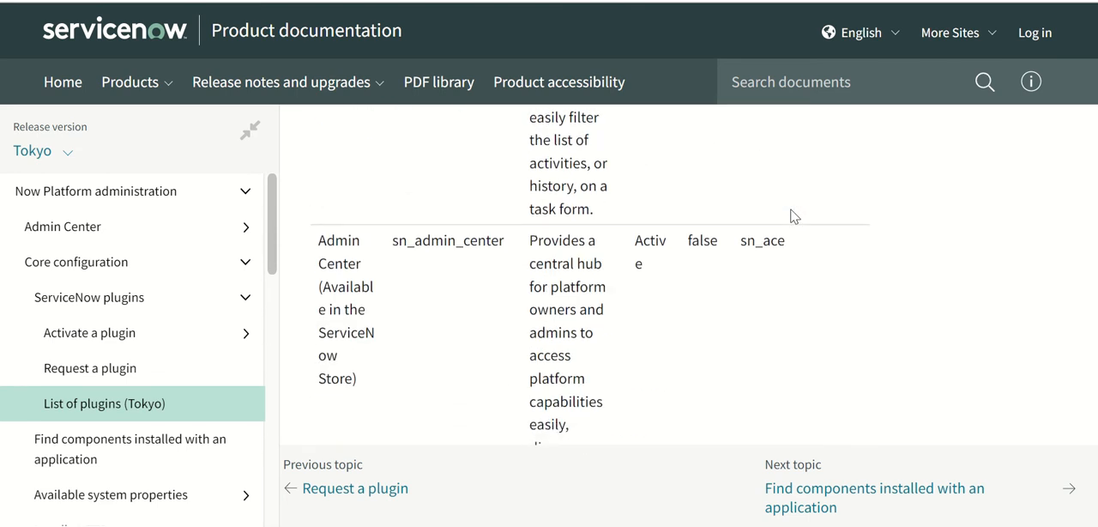
pyautogui.scroll(-15, 794, 216)
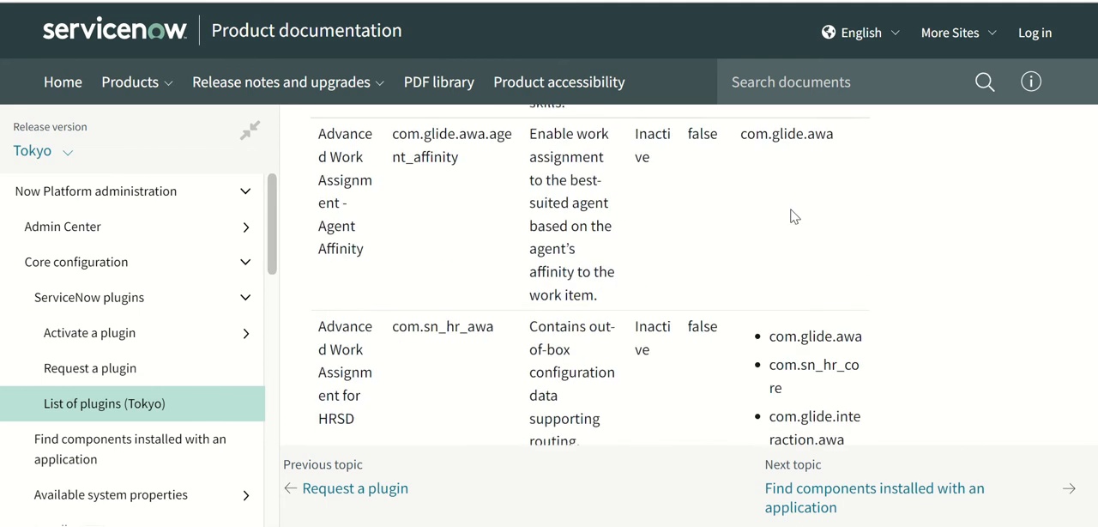
pyautogui.scroll(-5, 794, 216)
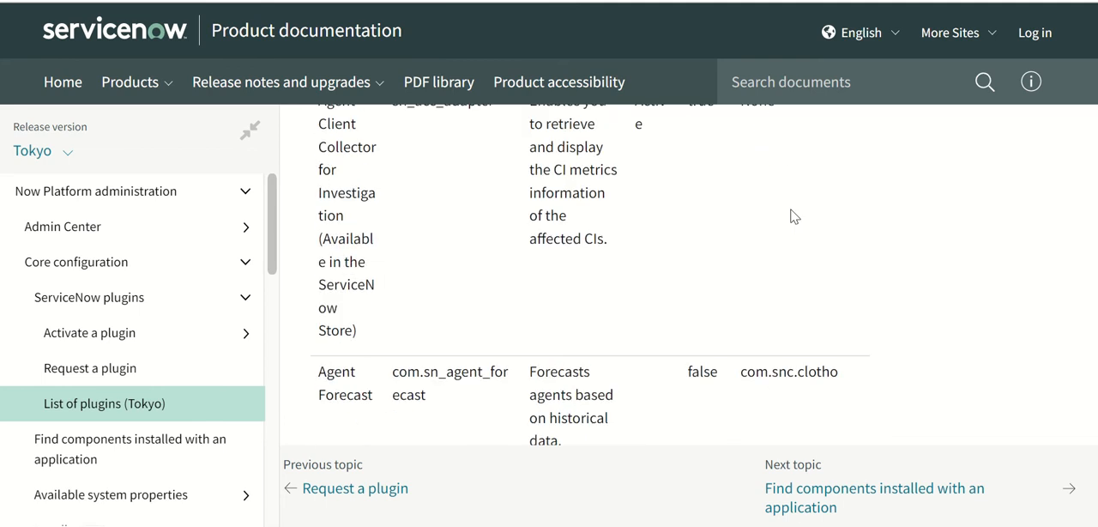
pyautogui.scroll(20, 794, 216)
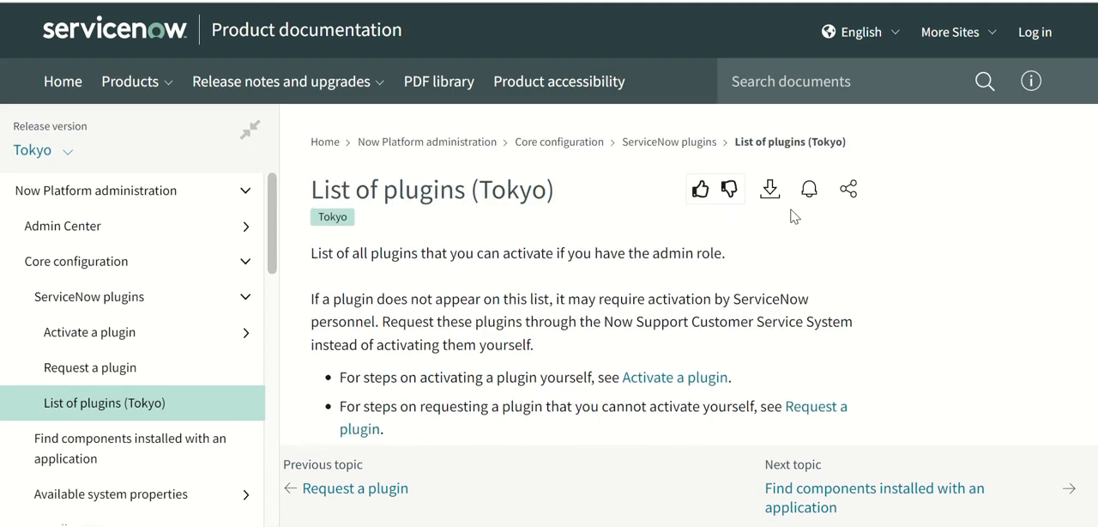
pyautogui.scroll(-4, 794, 216)
pyautogui.scroll(-3, 794, 217)
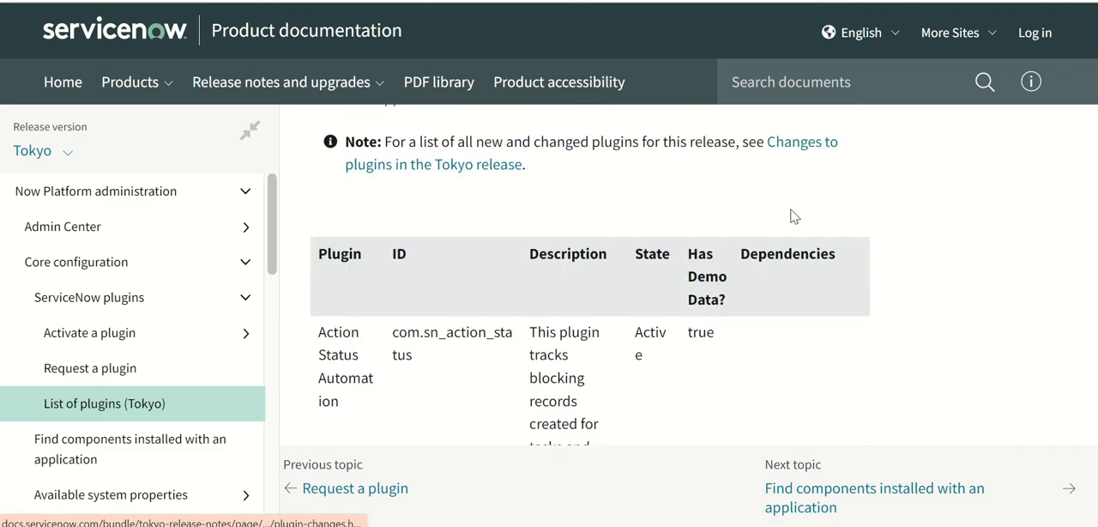
pyautogui.scroll(-1, 794, 217)
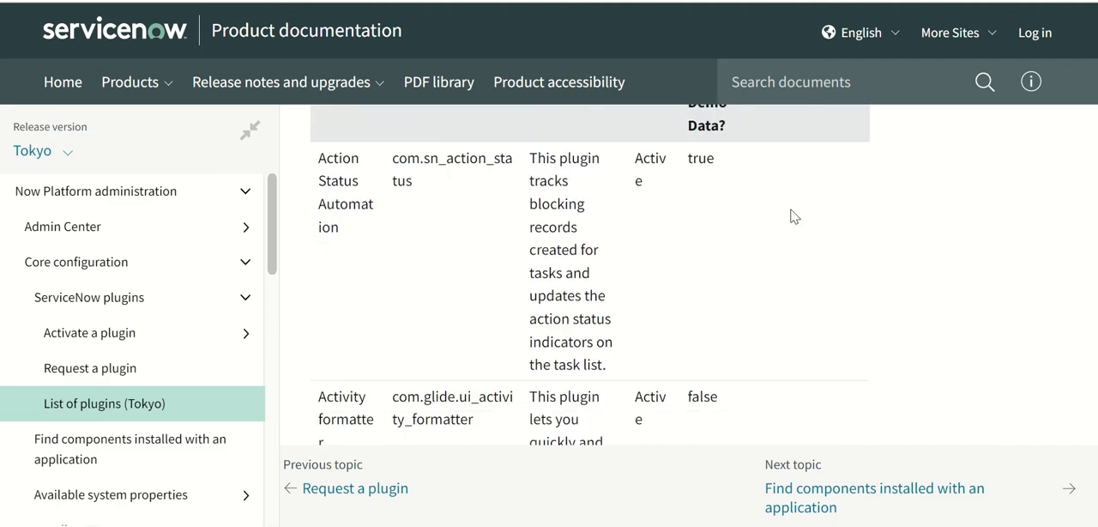
pyautogui.scroll(2, 794, 217)
pyautogui.scroll(-6, 794, 217)
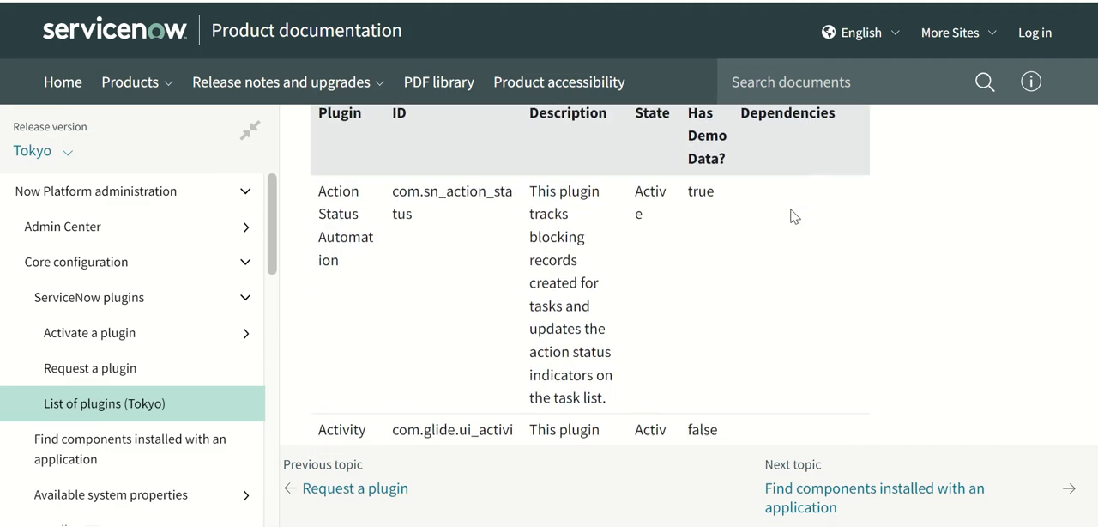
pyautogui.scroll(-8, 794, 216)
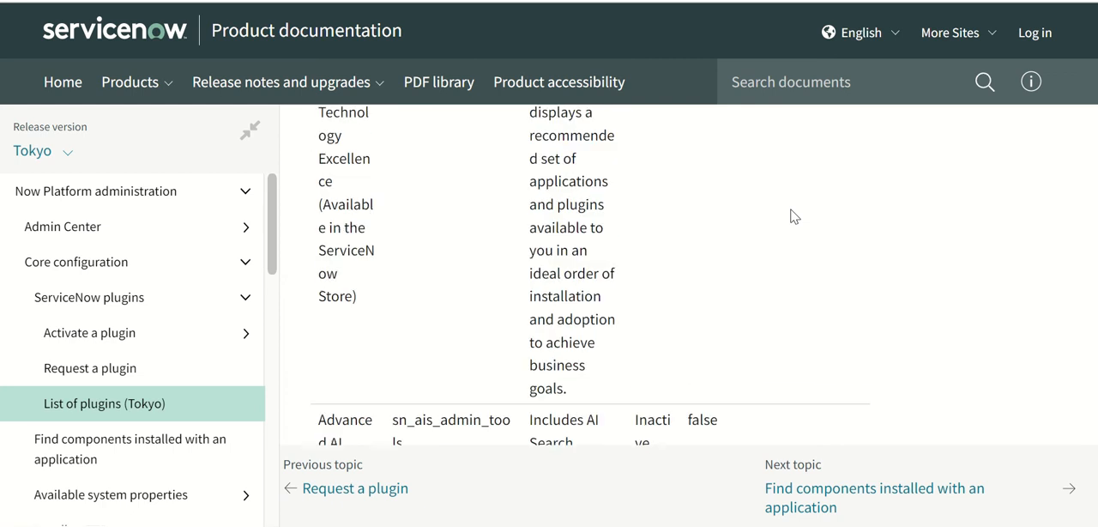
pyautogui.scroll(-5, 794, 216)
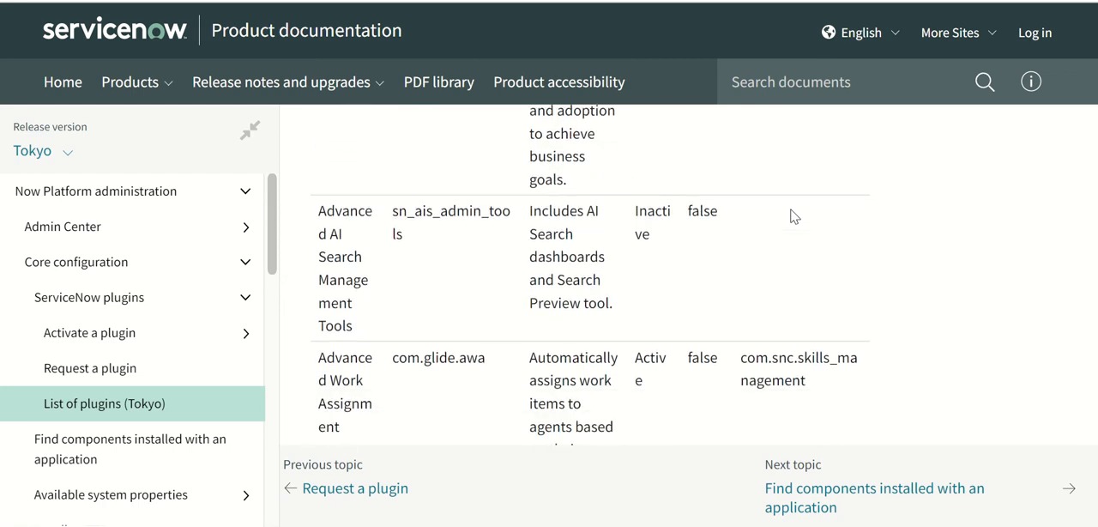
pyautogui.scroll(-8, 794, 216)
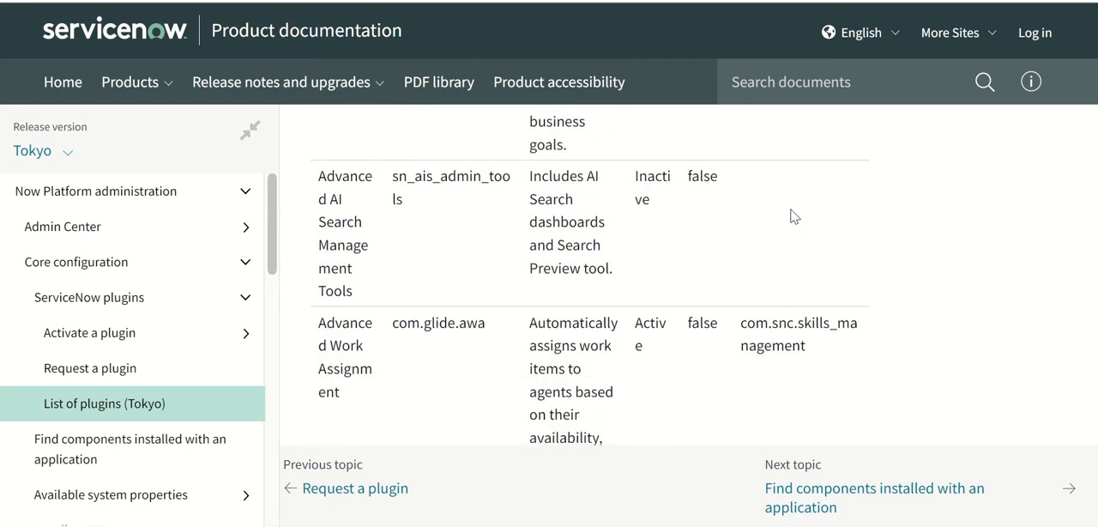
pyautogui.scroll(-3, 795, 216)
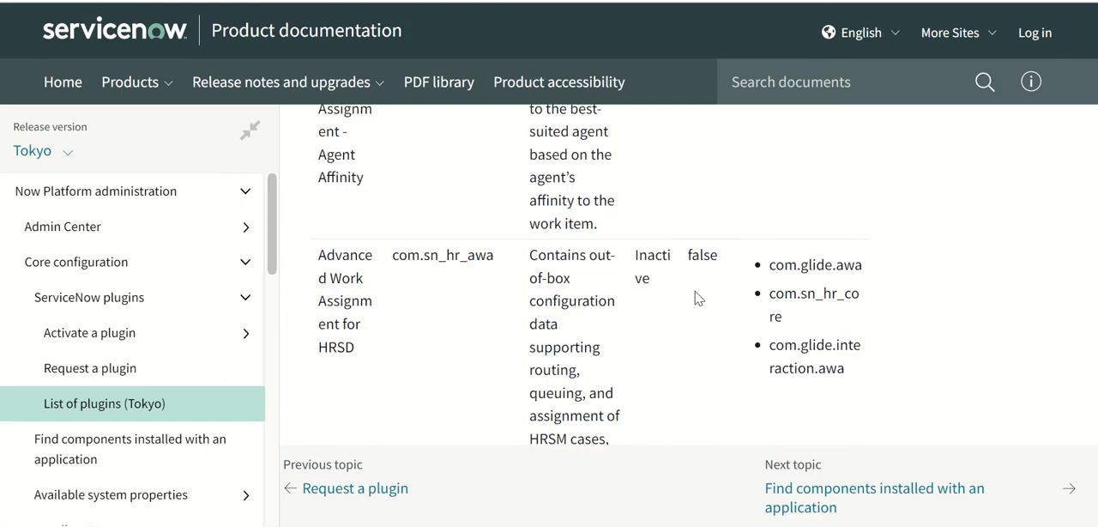
pyautogui.scroll(-10, 698, 298)
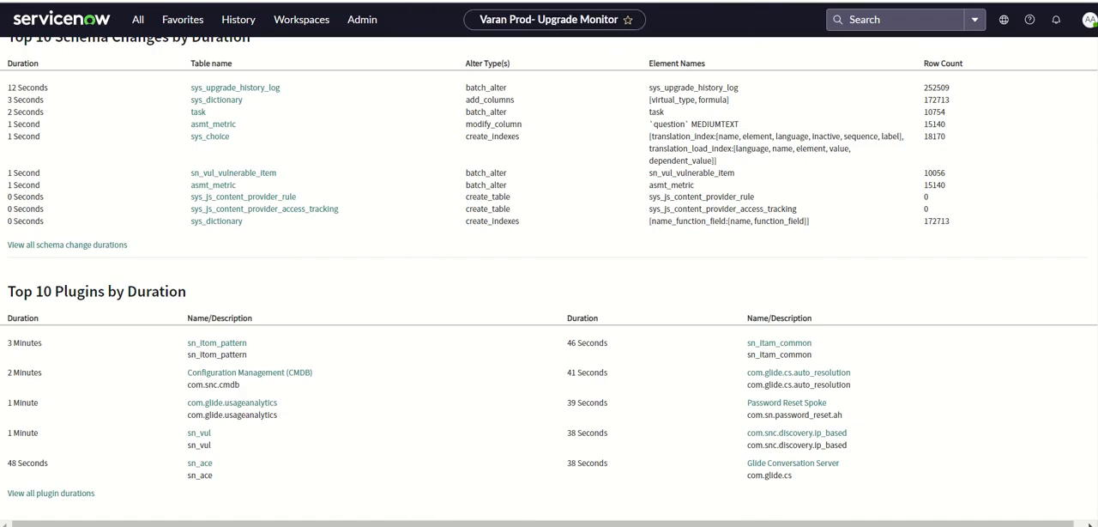
# Switch to the instance's Upgrade Monitor, review the Tokyo Patch 0 upgrade summary and open the skipped records still to review.
pyautogui.scroll(10, 1089, 163)
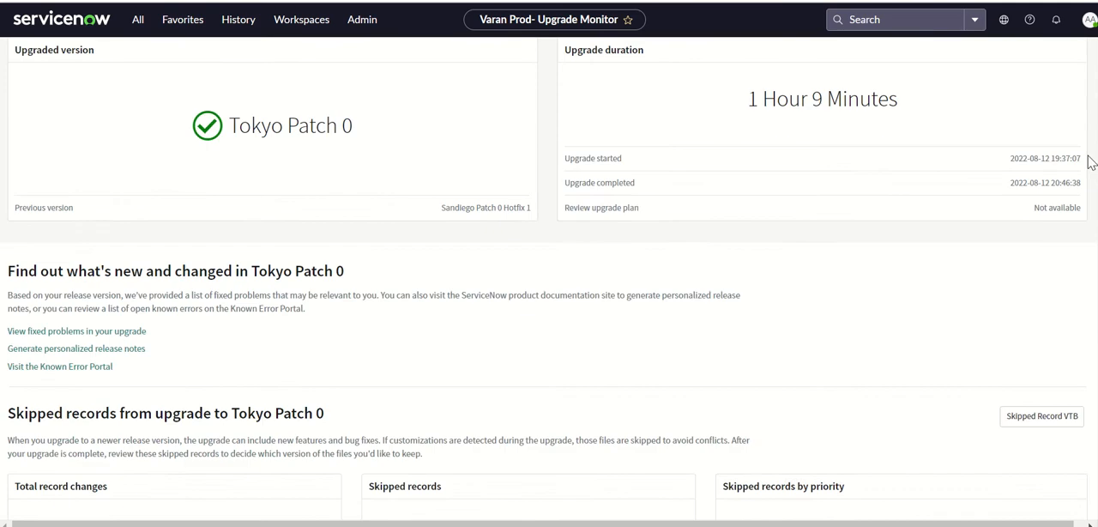
pyautogui.scroll(2, 1089, 163)
pyautogui.scroll(-5, 549, 277)
pyautogui.scroll(-1, 632, 233)
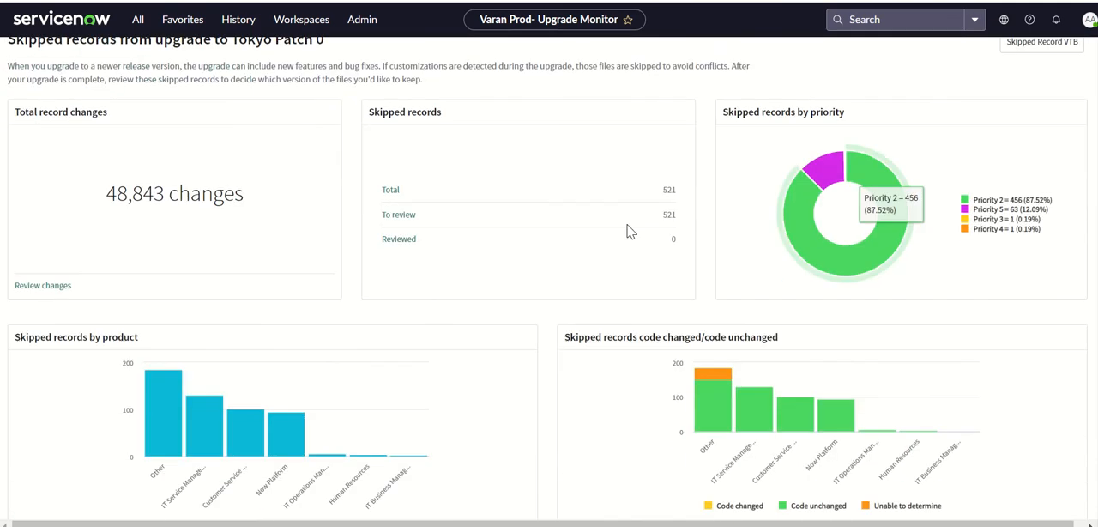
pyautogui.click(405, 220)
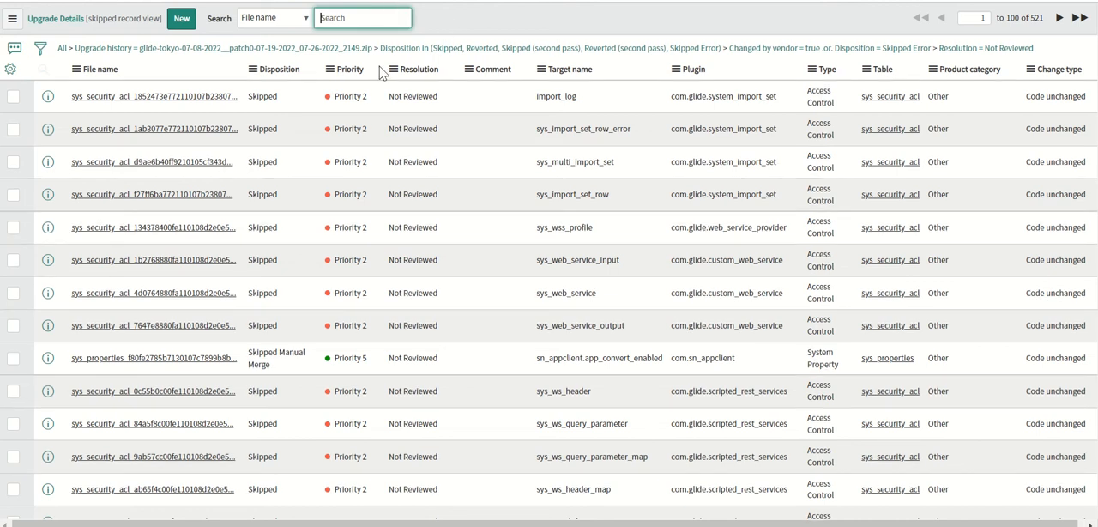
# Group the skipped upgrade records by Priority and expand the Priority 2 group.
pyautogui.click(329, 70)
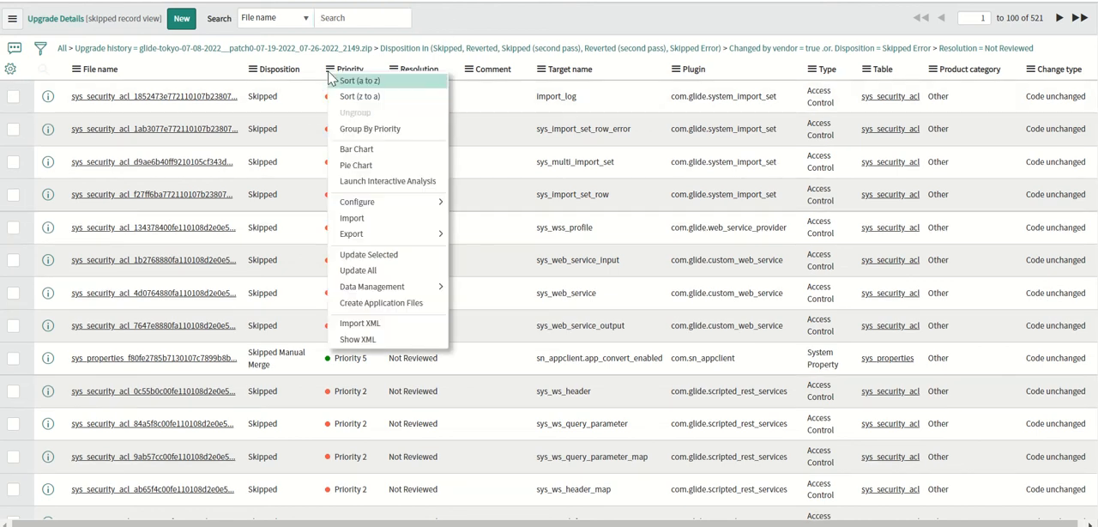
pyautogui.click(380, 137)
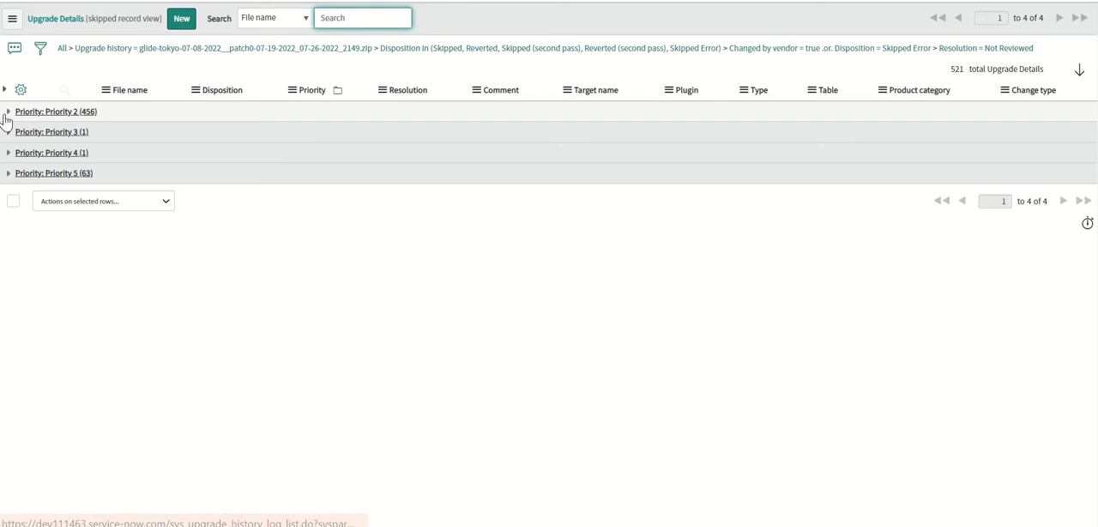
pyautogui.click(8, 111)
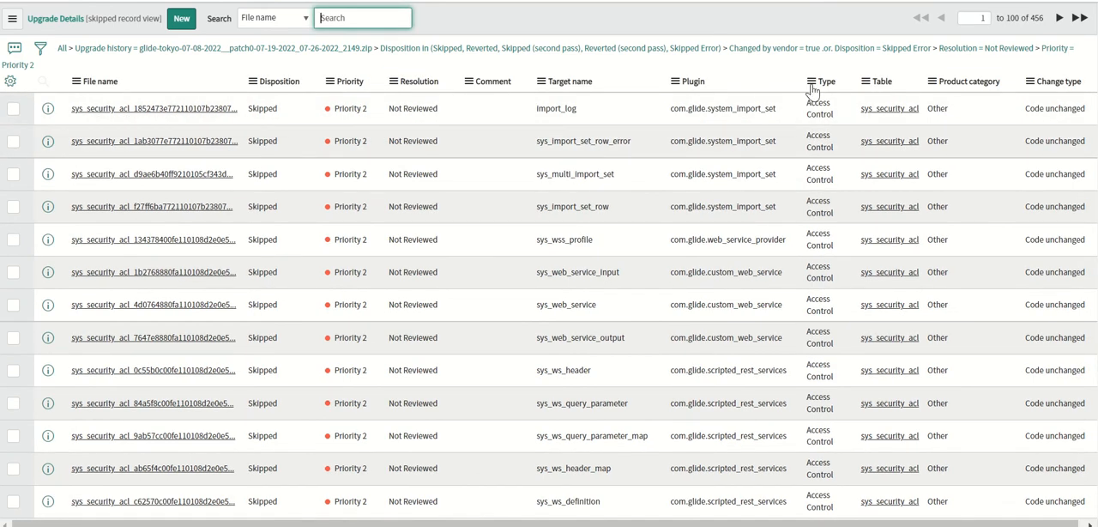
# Group the Priority 2 skipped records by Type and inspect the Access Control and List Control groups, including the Access Control change types.
pyautogui.click(811, 80)
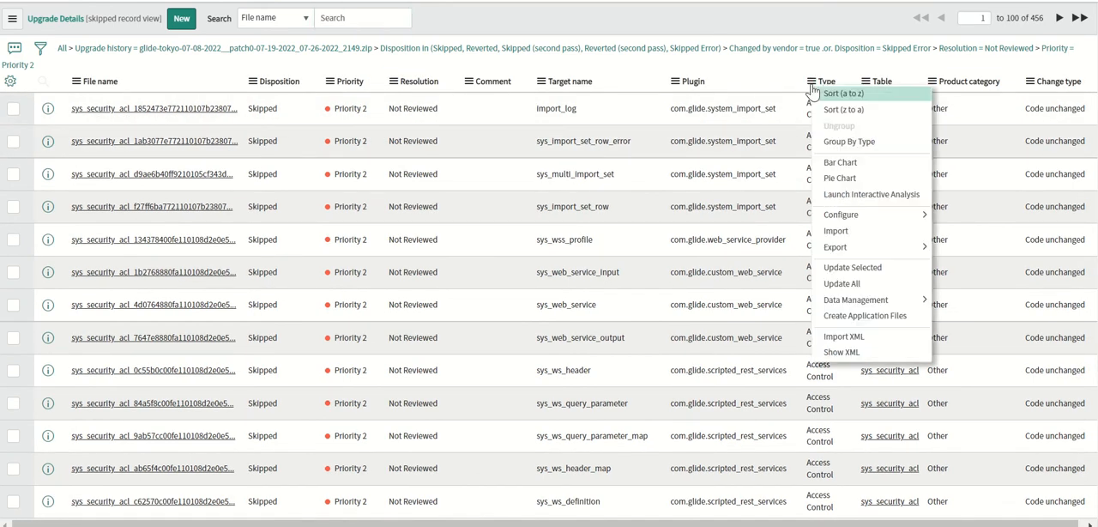
pyautogui.click(853, 145)
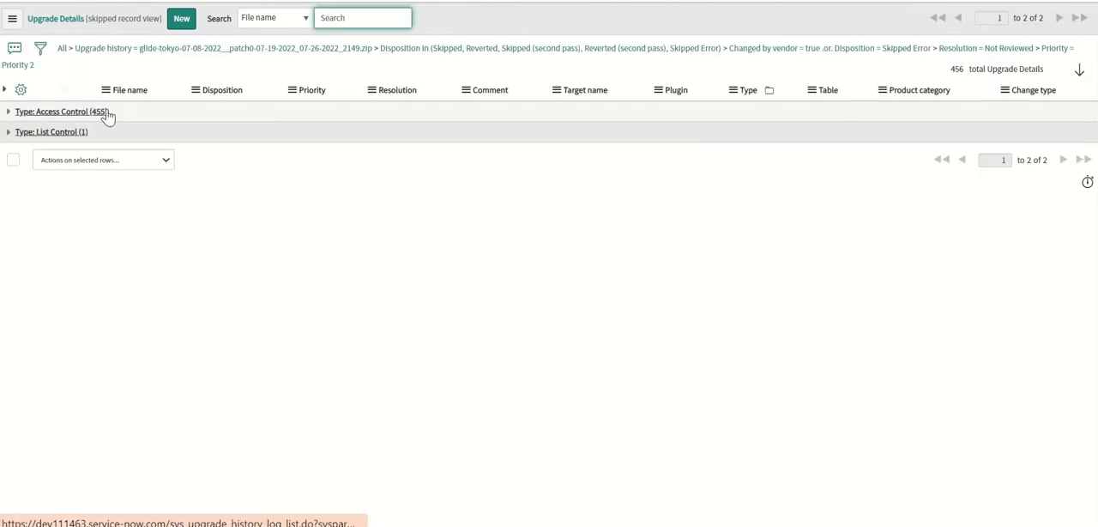
pyautogui.click(7, 113)
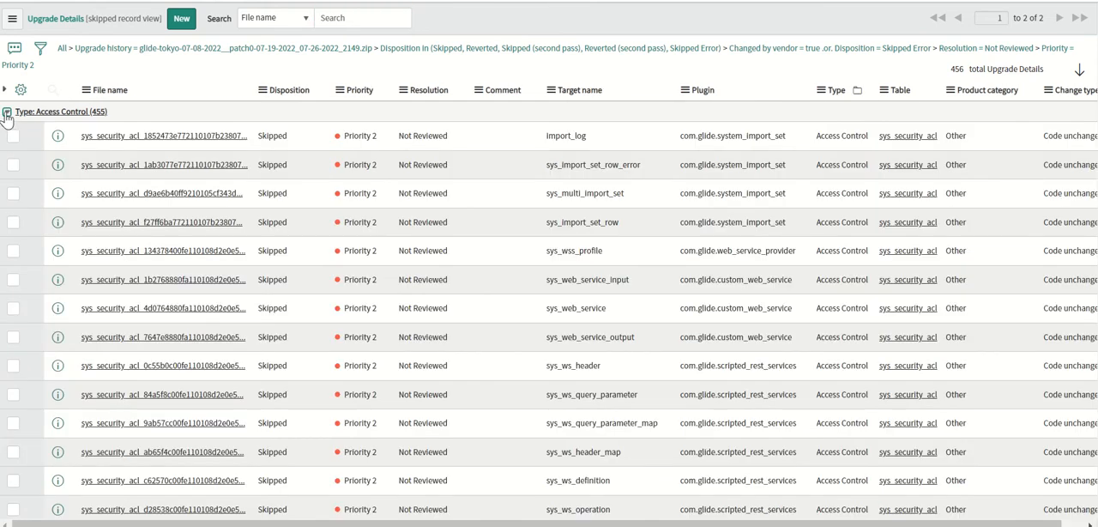
pyautogui.click(7, 113)
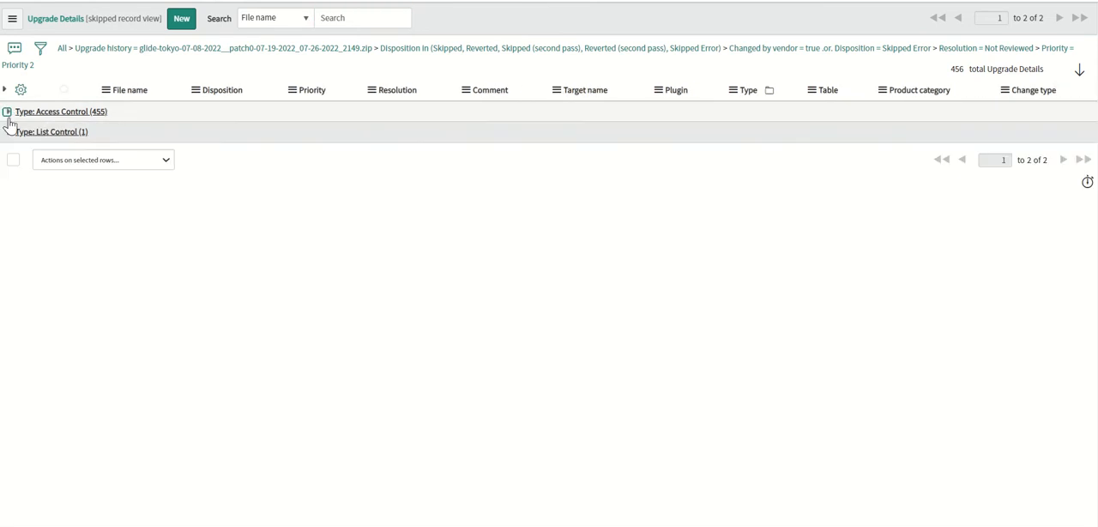
pyautogui.click(7, 131)
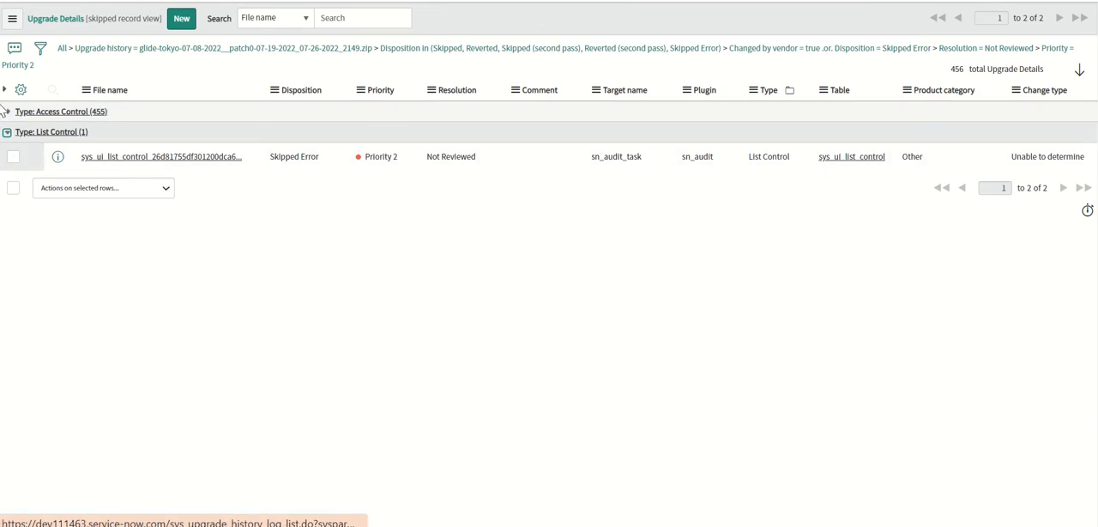
pyautogui.click(6, 111)
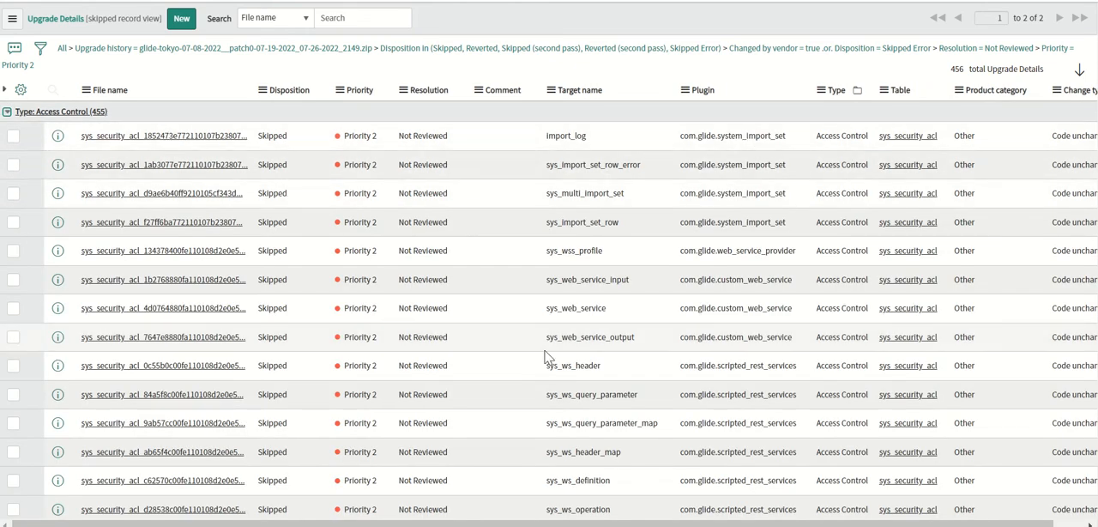
pyautogui.hscroll(2, 772, 300)
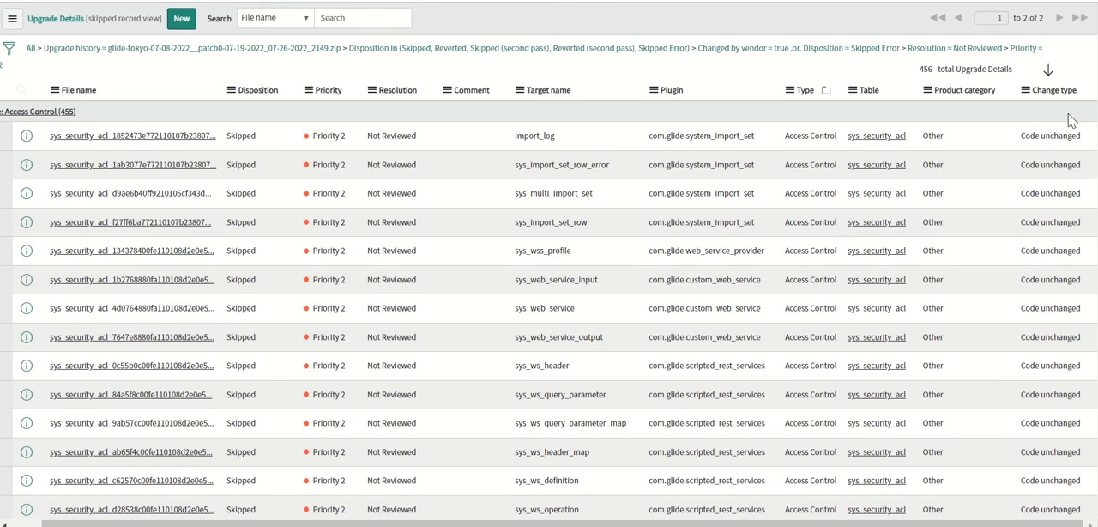
# Open the Priority 2 Access Control skipped record targeting import_log and review its upgrade details, including the target name.
pyautogui.moveTo(1024, 144); pyautogui.dragTo(1083, 147)
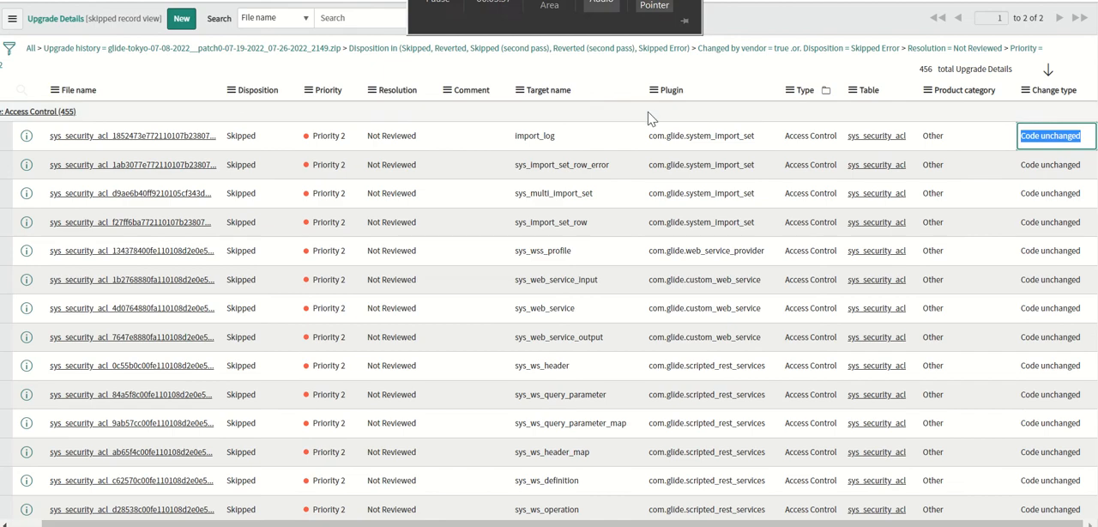
pyautogui.click(600, 1)
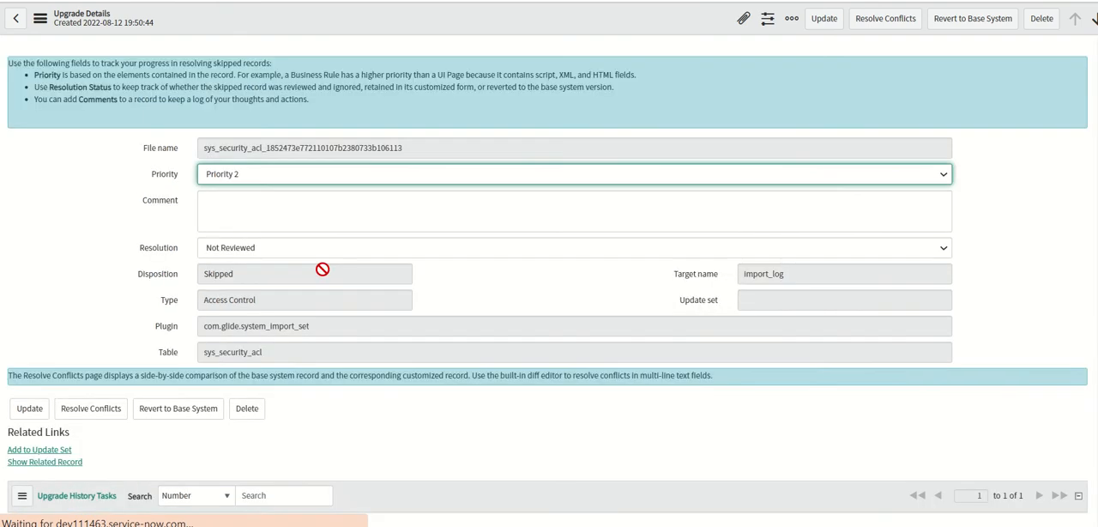
pyautogui.scroll(-1, 1084, 153)
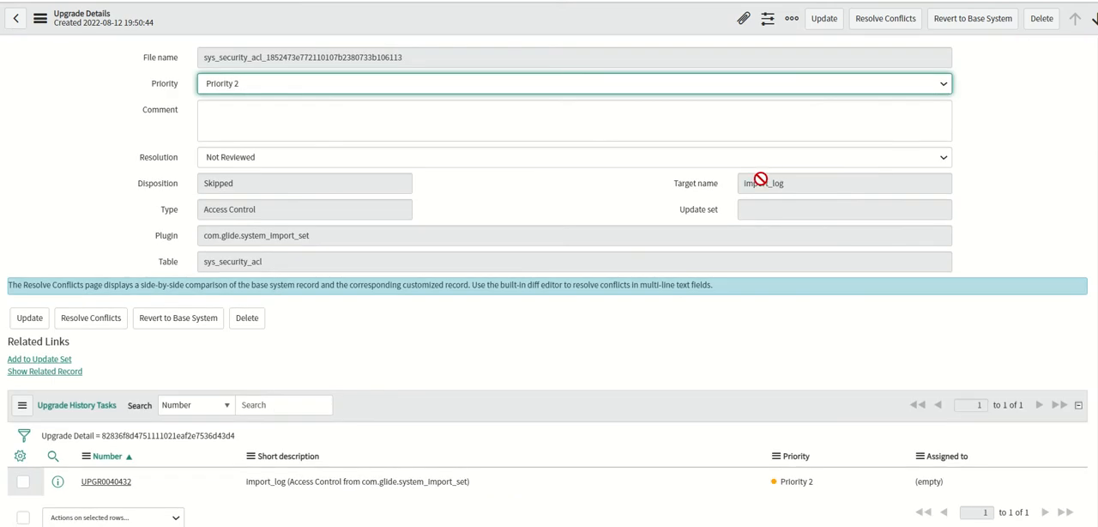
pyautogui.moveTo(743, 182); pyautogui.dragTo(797, 185)
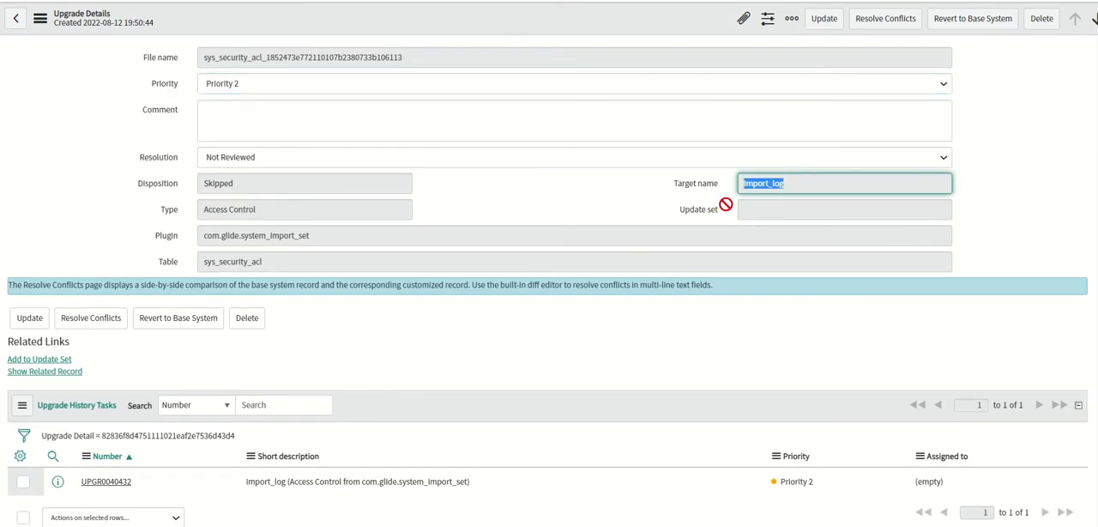
# Compare the base system and customized versions of the import_log access control, and return to its upgrade details.
pyautogui.click(120, 324)
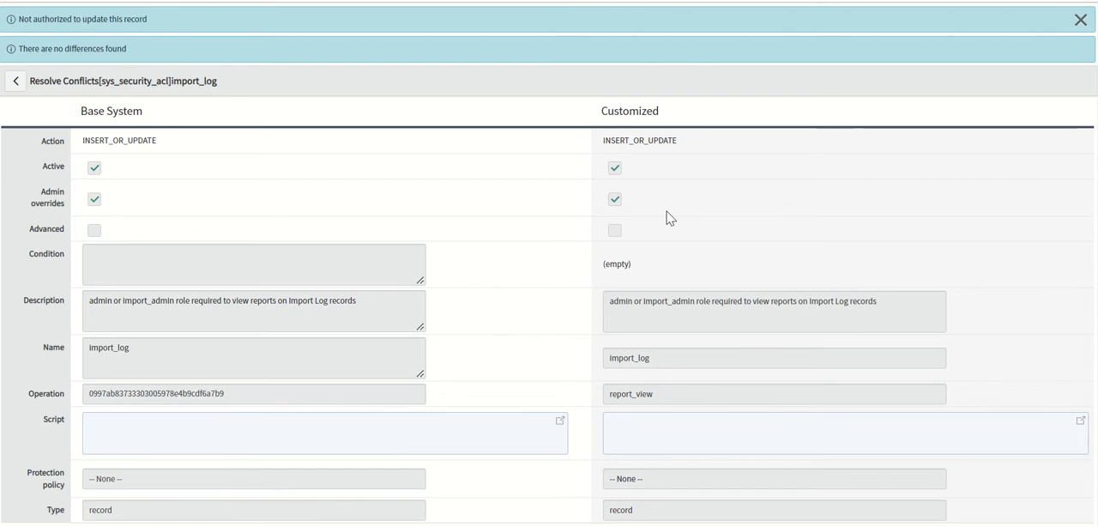
pyautogui.scroll(-1, 549, 309)
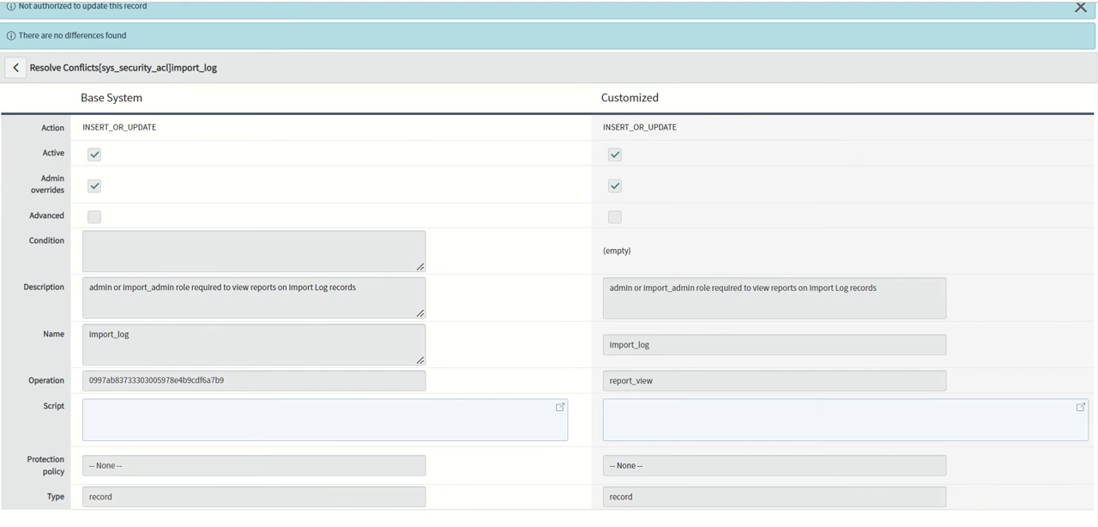
pyautogui.scroll(1, 884, 464)
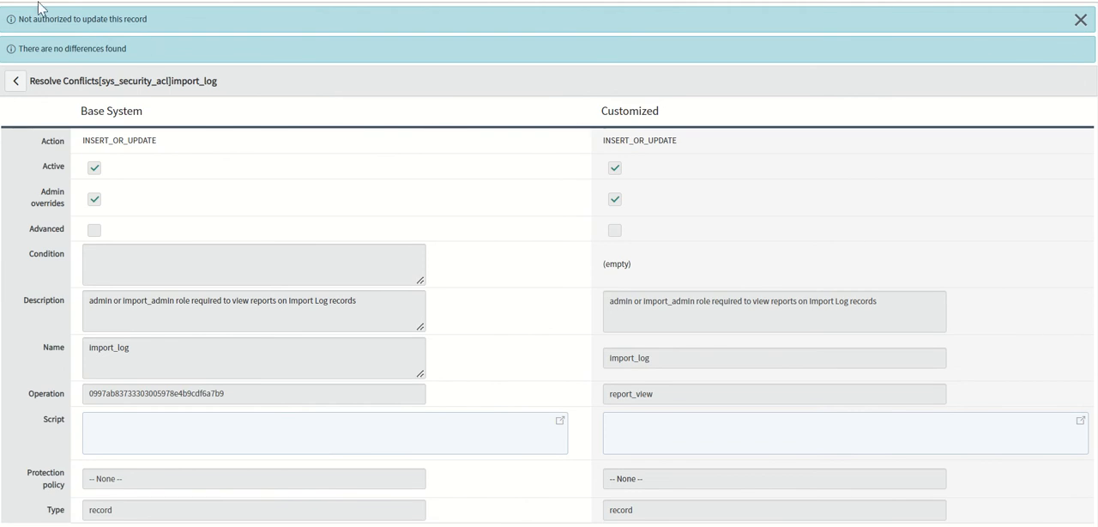
pyautogui.hotkey('alt', 'Left')
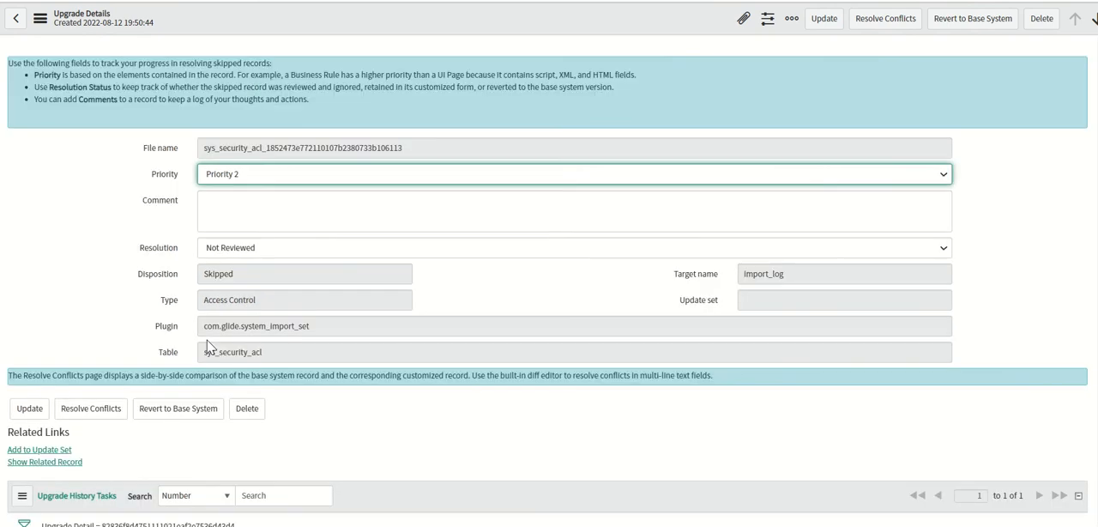
pyautogui.scroll(-2, 547, 283)
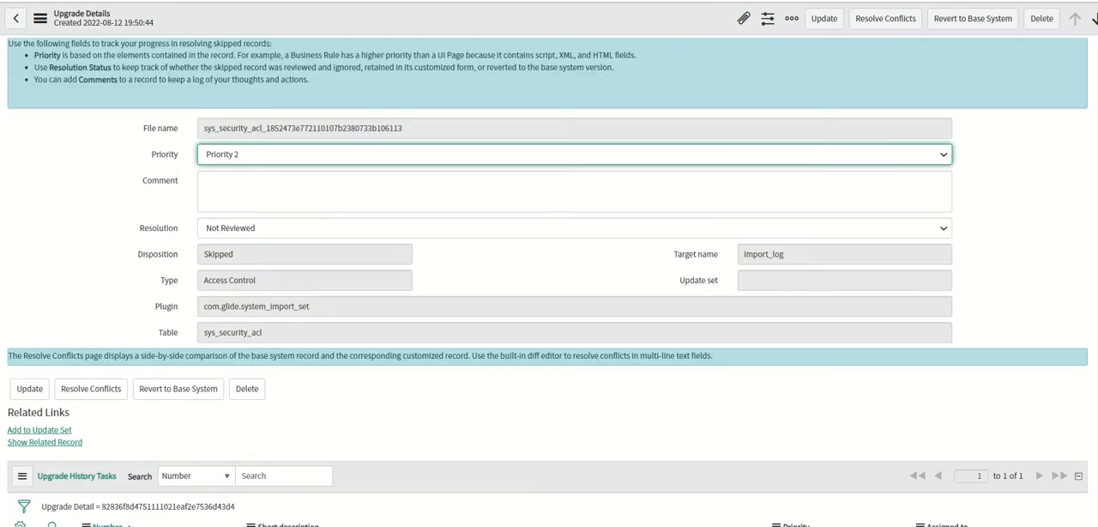
pyautogui.scroll(2, 1069, 79)
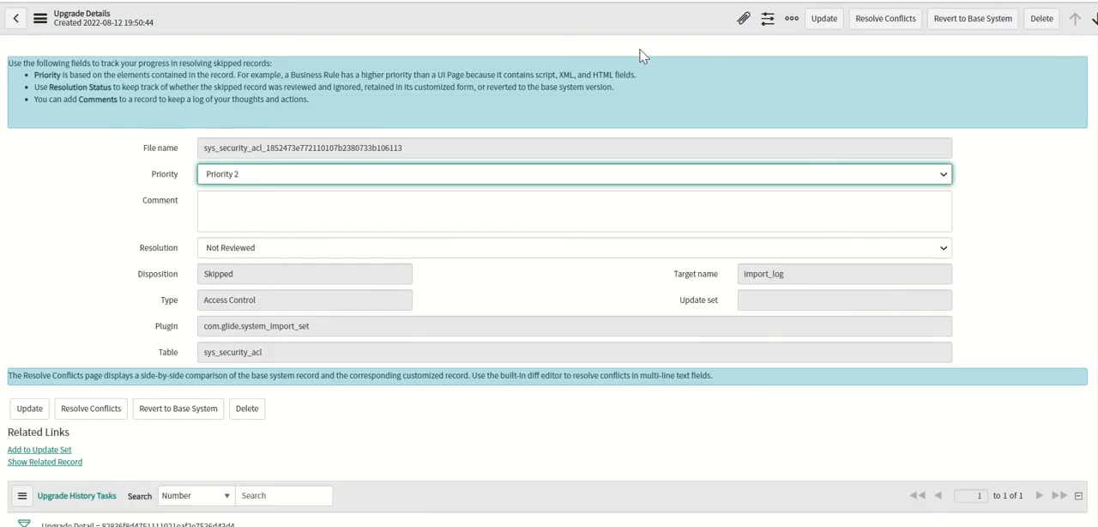
# Elevate the current session with the security_admin role.
pyautogui.hotkey('ctrl', 'w')
pyautogui.hotkey('ctrl', 'w')
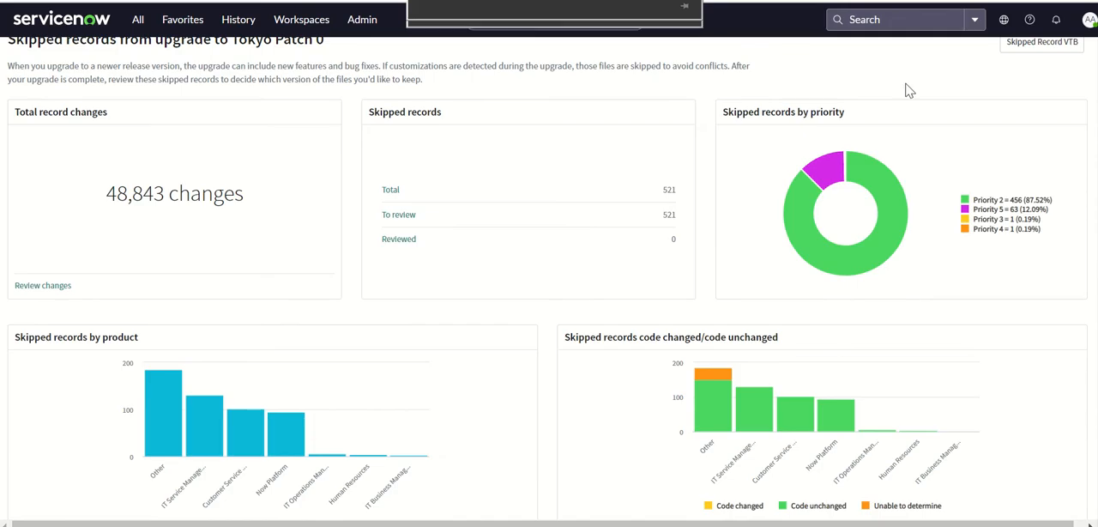
pyautogui.click(1088, 20)
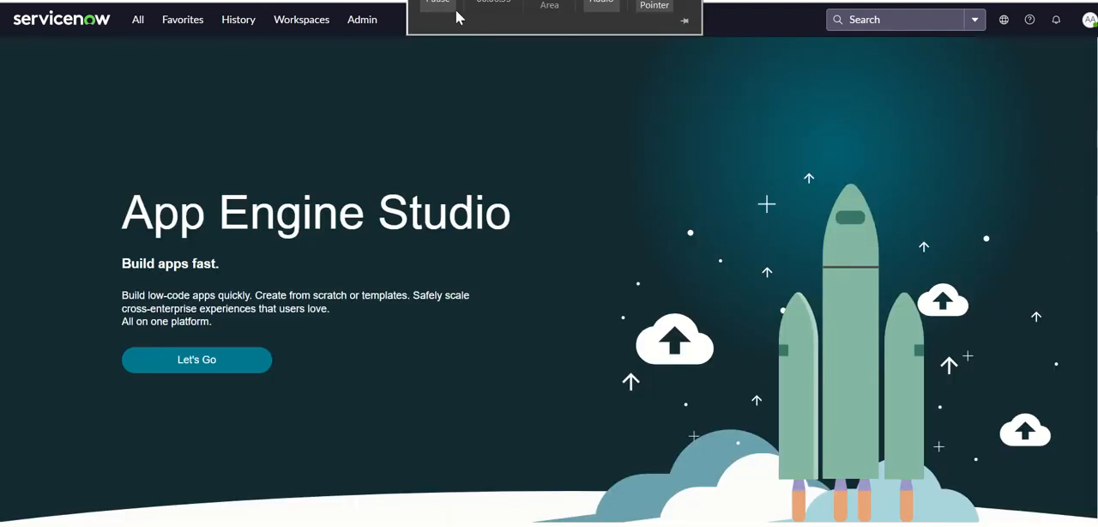
pyautogui.click(1088, 20)
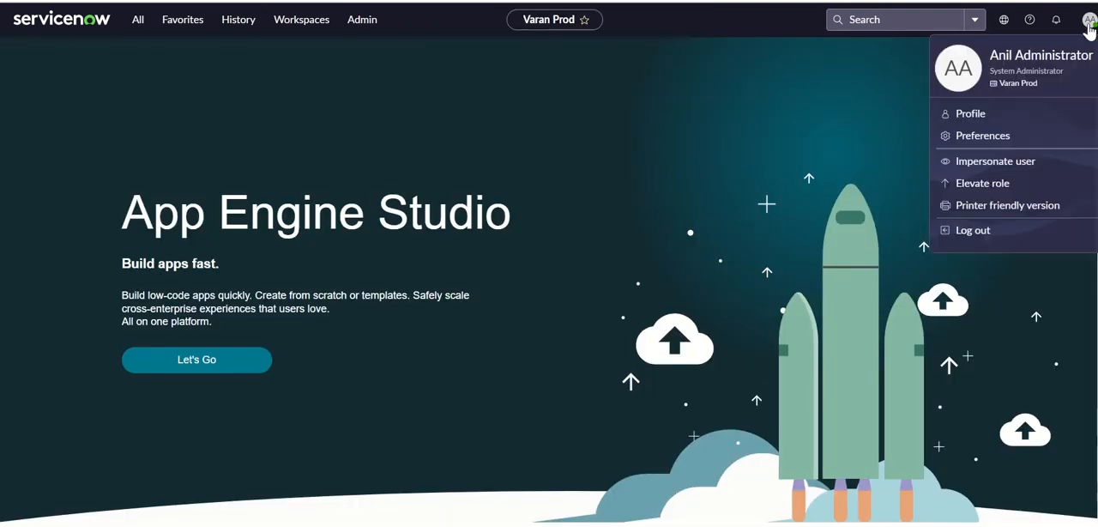
pyautogui.click(999, 185)
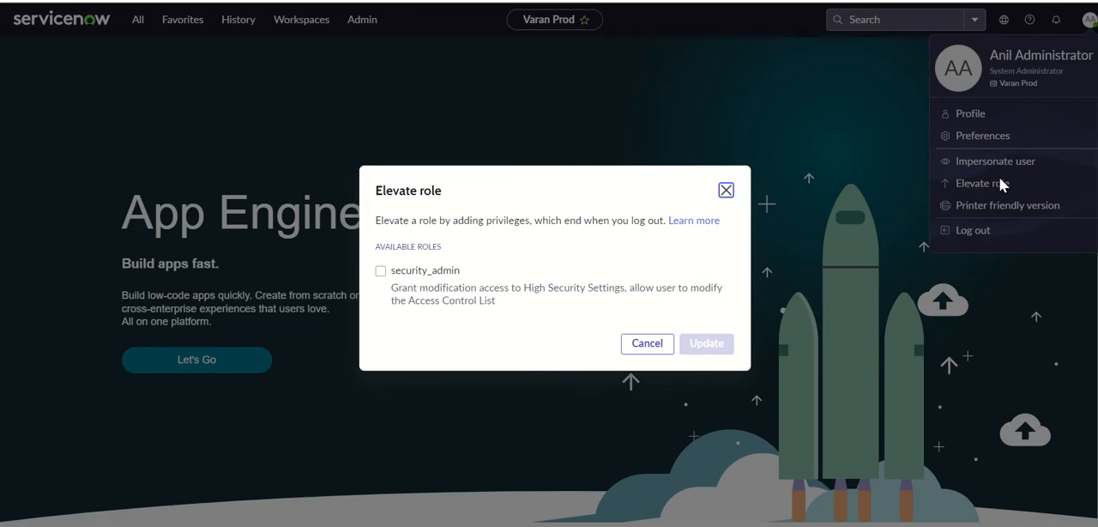
pyautogui.click(455, 273)
pyautogui.click(706, 343)
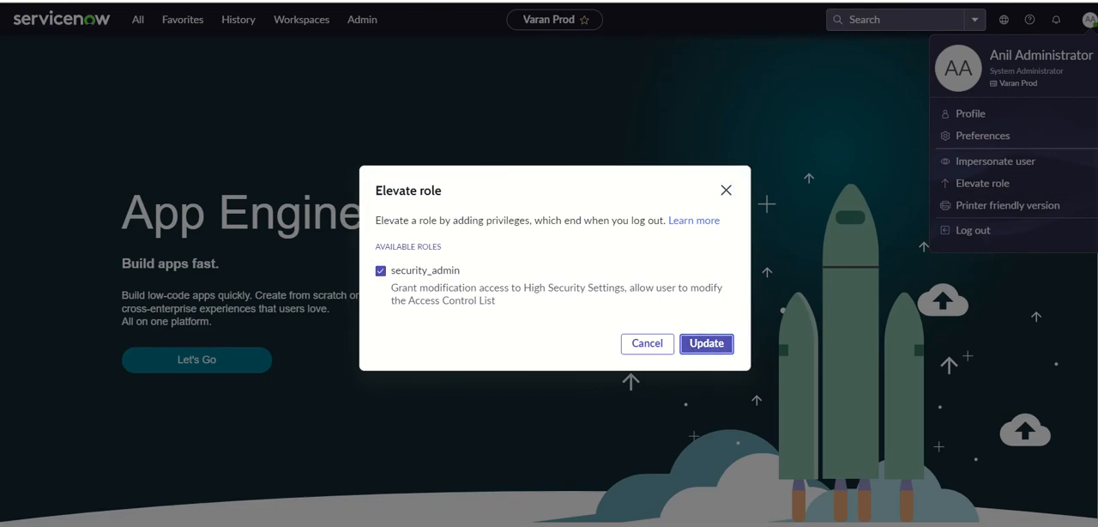
# Reopen conflict resolution for the import_log upgrade record and check its base system fields against the customized ones.
pyautogui.click(566, 0)
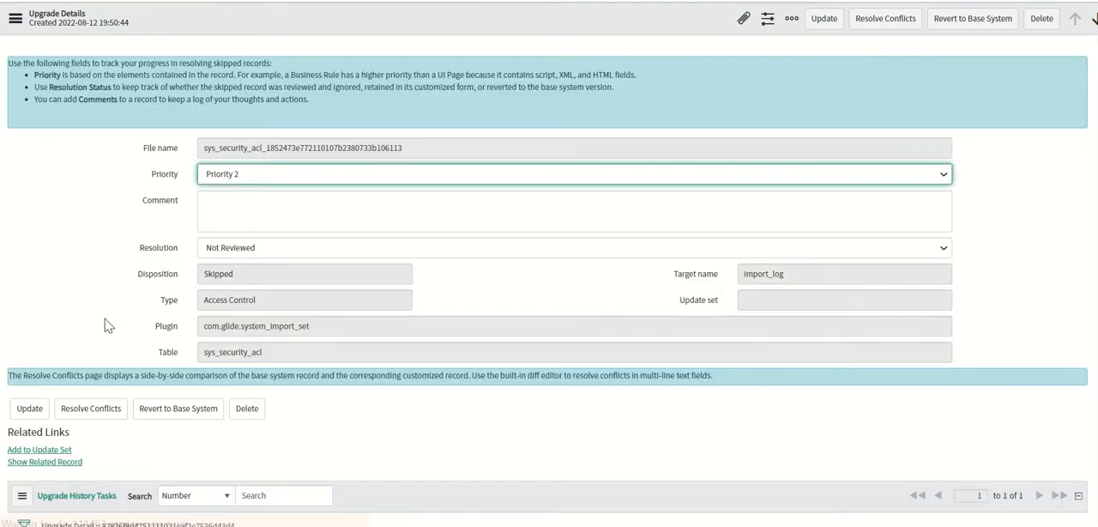
pyautogui.click(108, 410)
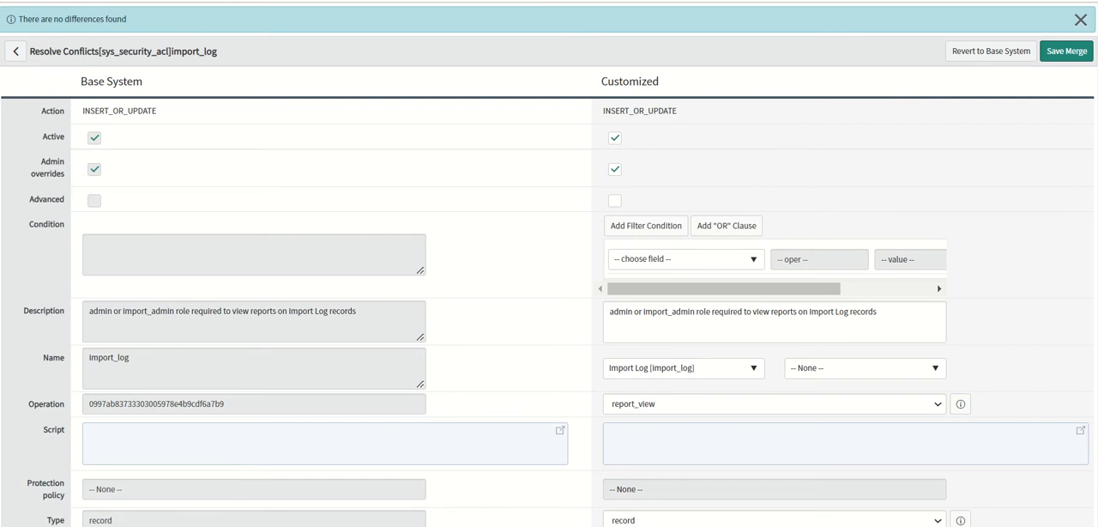
pyautogui.scroll(-1, 549, 295)
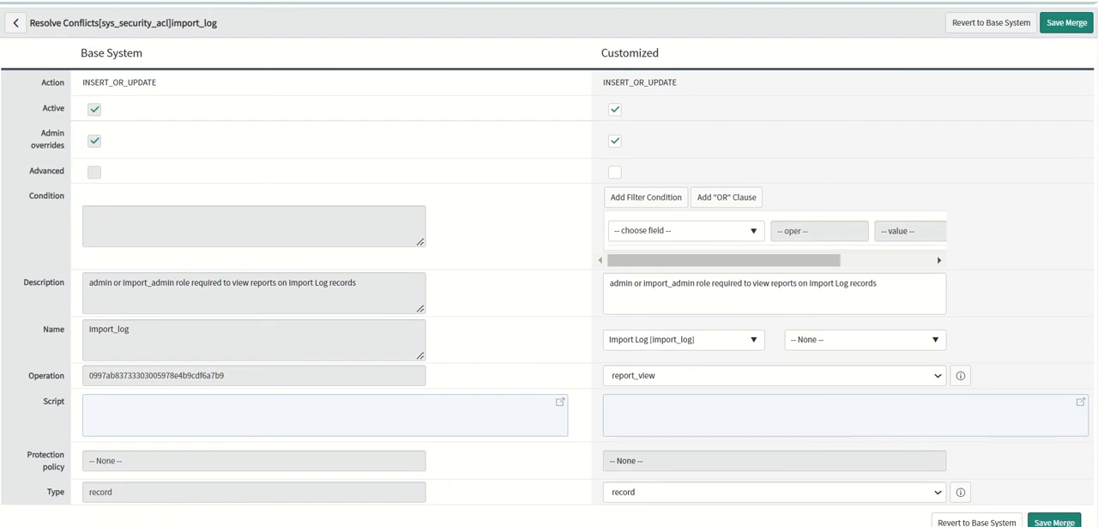
pyautogui.scroll(1, 1072, 69)
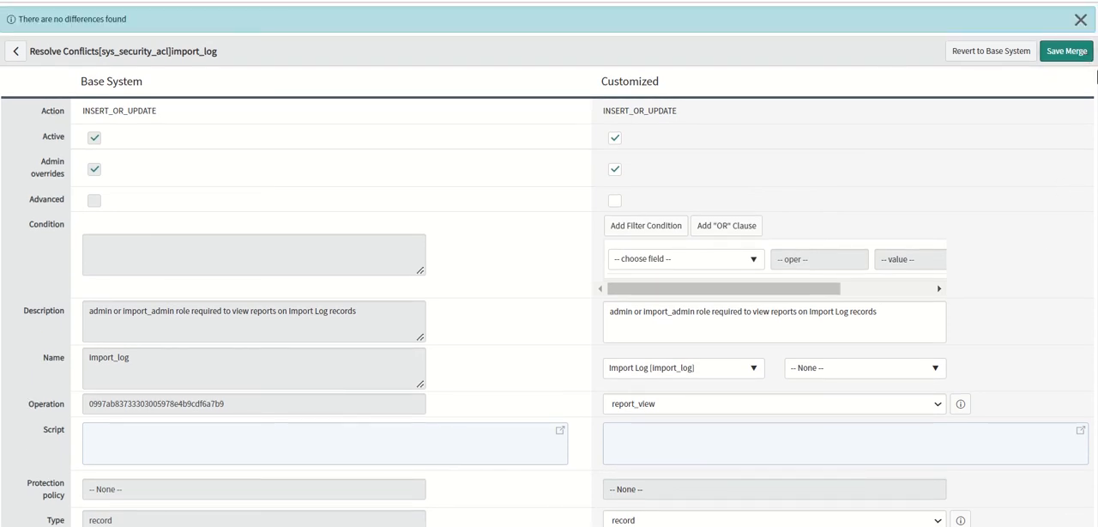
pyautogui.scroll(-1, 1075, 60)
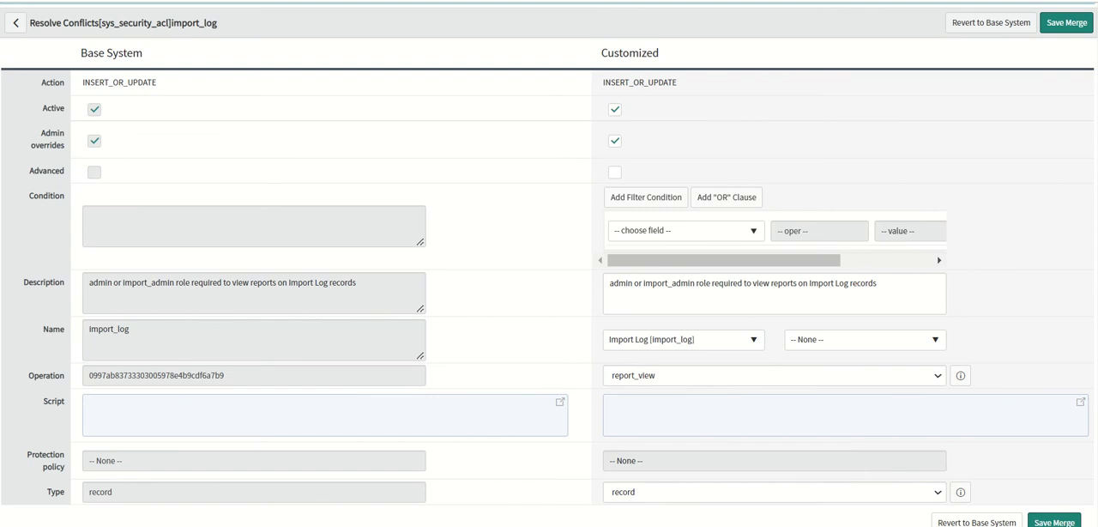
pyautogui.scroll(1, 1079, 35)
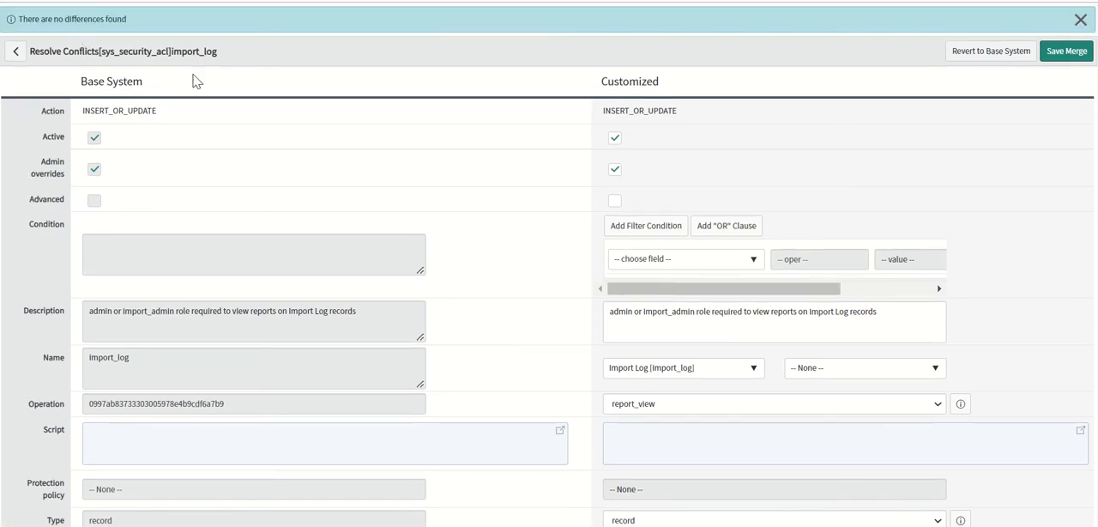
# Save the merge for the import_log access control and revert the record to the base system.
pyautogui.click(1067, 52)
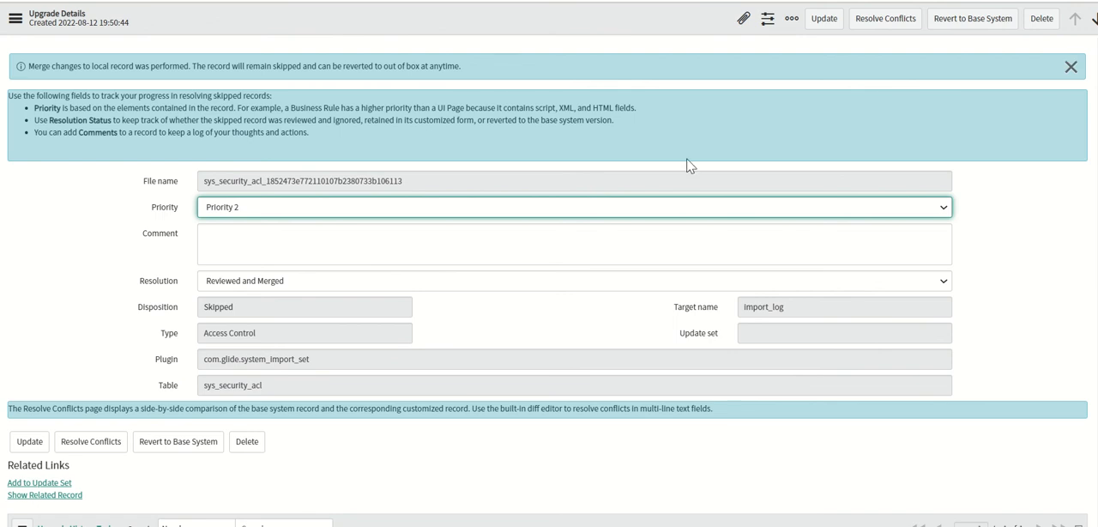
pyautogui.click(172, 441)
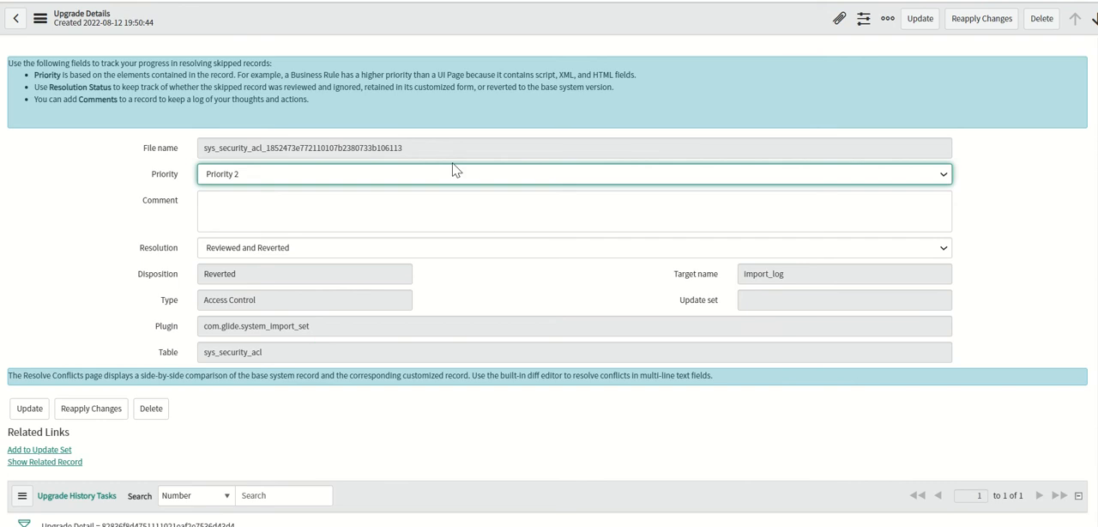
# Restrict the Priority 2 skipped records list to the Access Control type and group it by Target name.
pyautogui.click(425, 1)
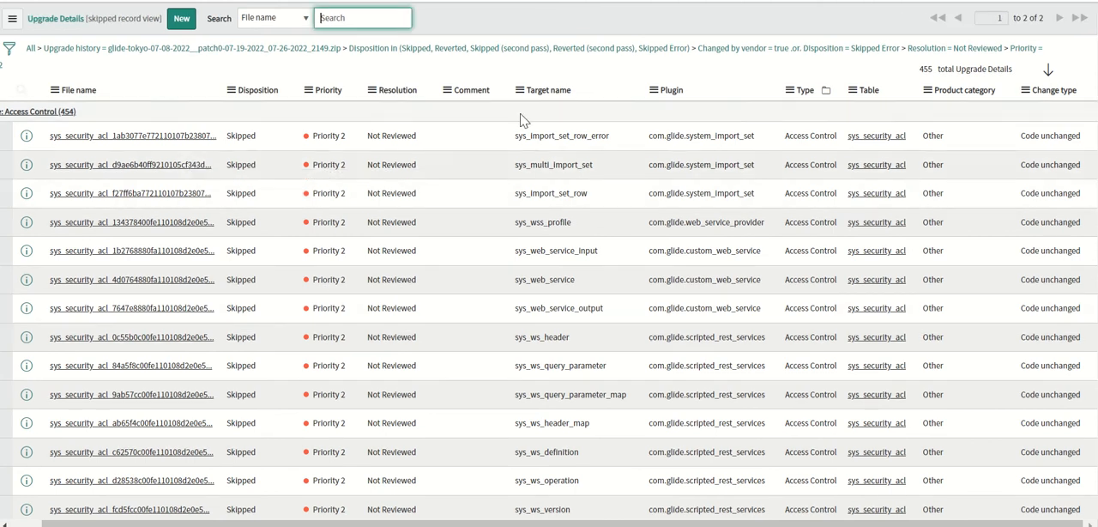
pyautogui.scroll(-15, 1094, 101)
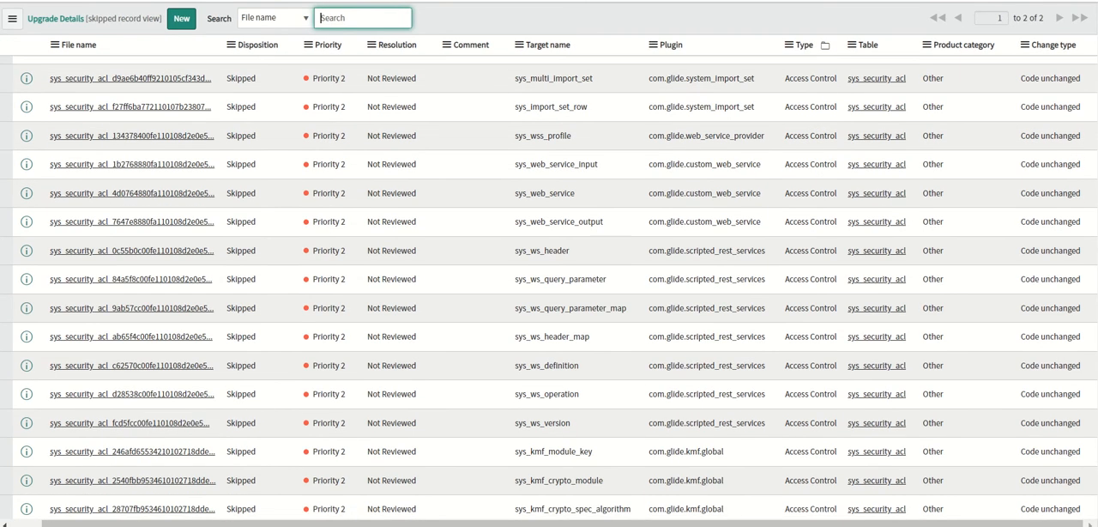
pyautogui.scroll(1, 1093, 111)
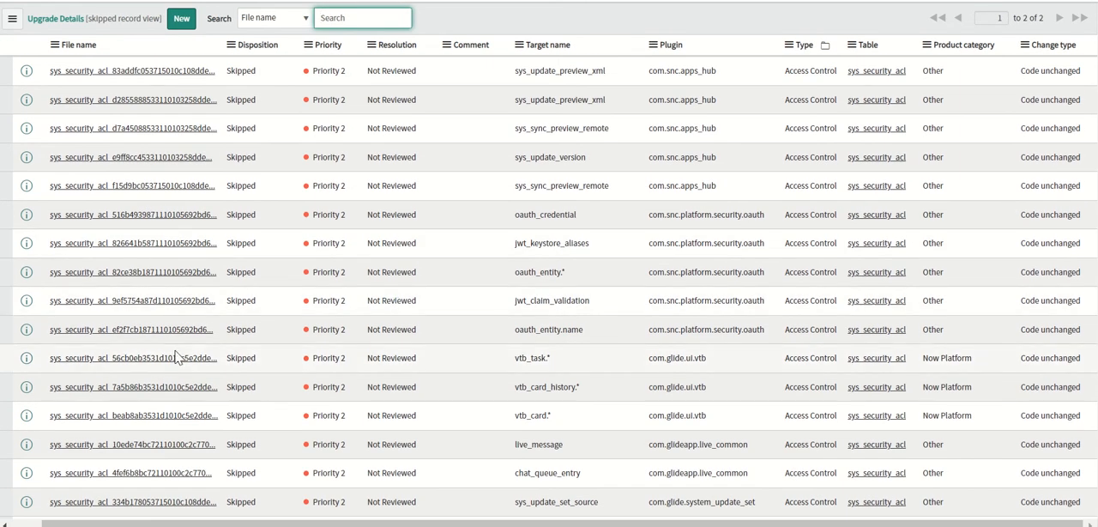
pyautogui.scroll(15, 529, 101)
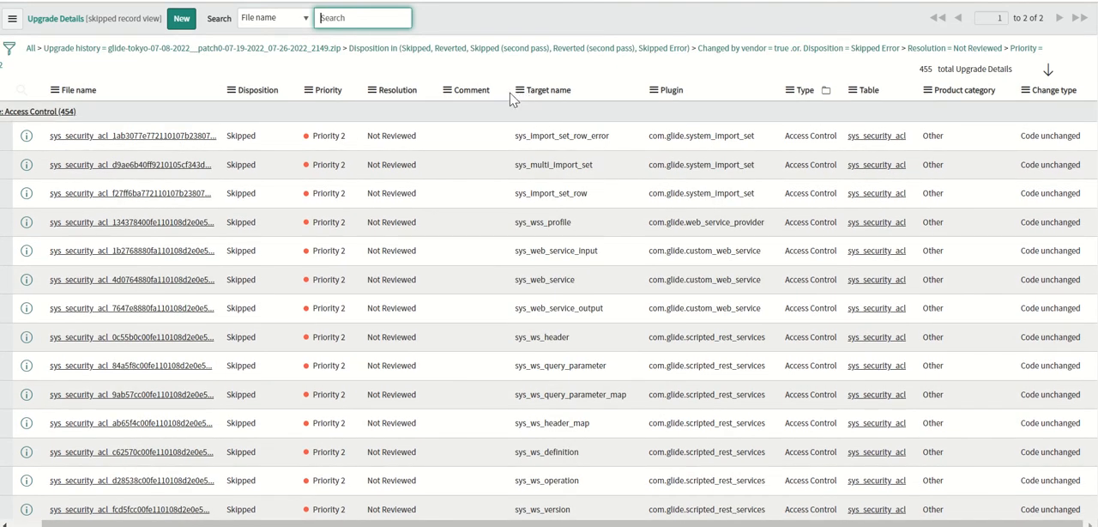
pyautogui.click(56, 115)
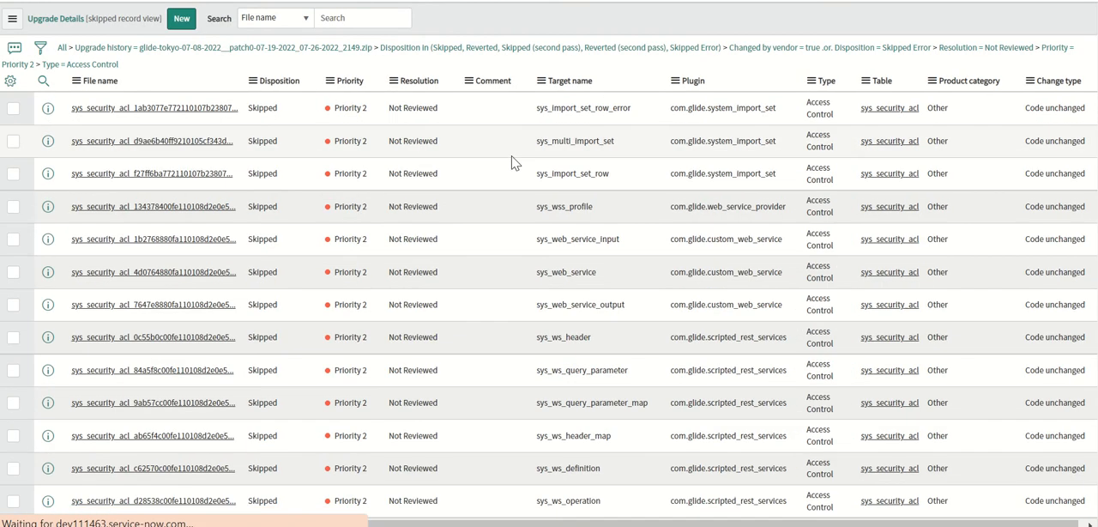
pyautogui.click(546, 88)
pyautogui.click(600, 144)
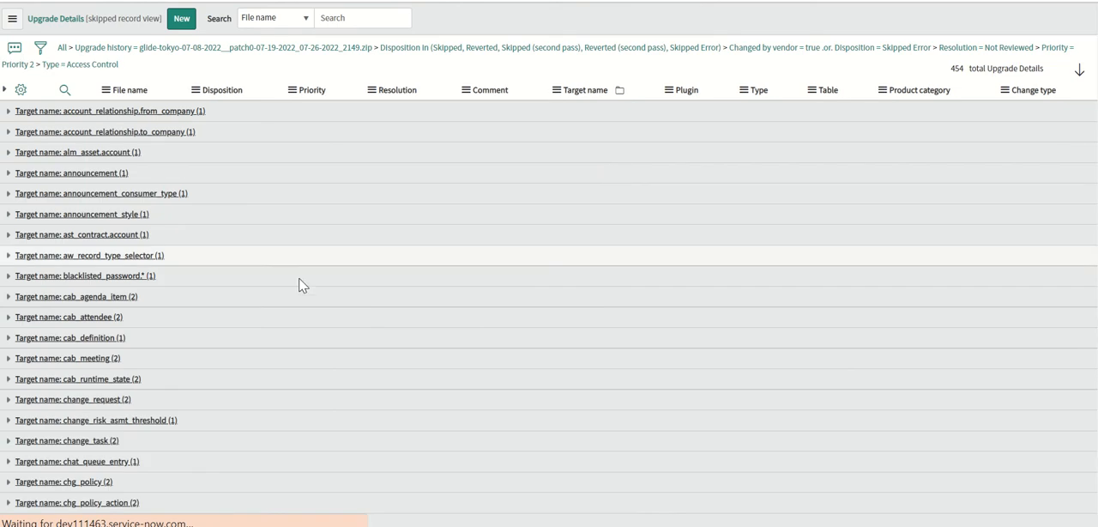
# Find "incident" among the target name groups, expand the incident group and open its first skipped record.
pyautogui.hotkey('ctrl', 'f')
pyautogui.write('incident')
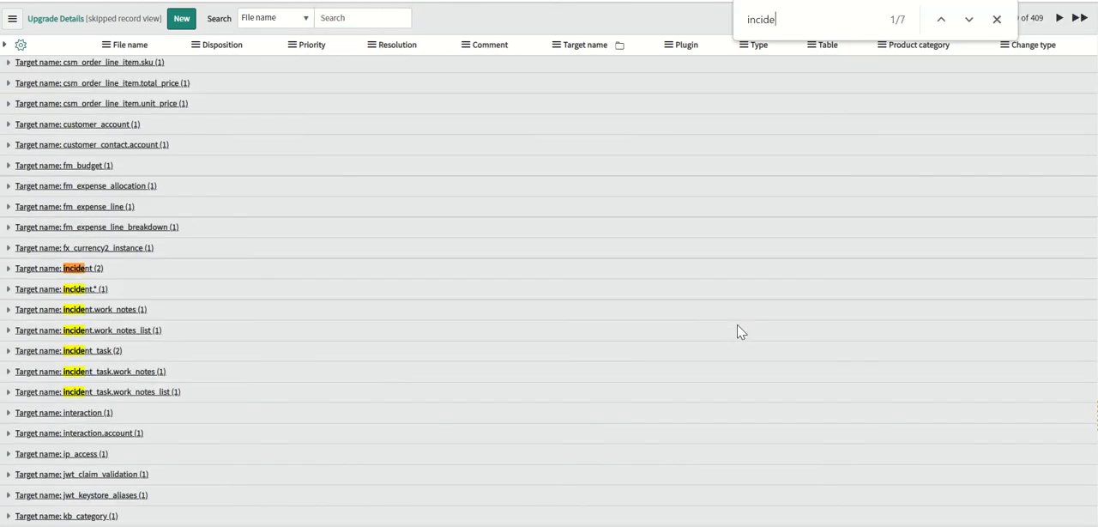
pyautogui.click(8, 267)
pyautogui.click(118, 293)
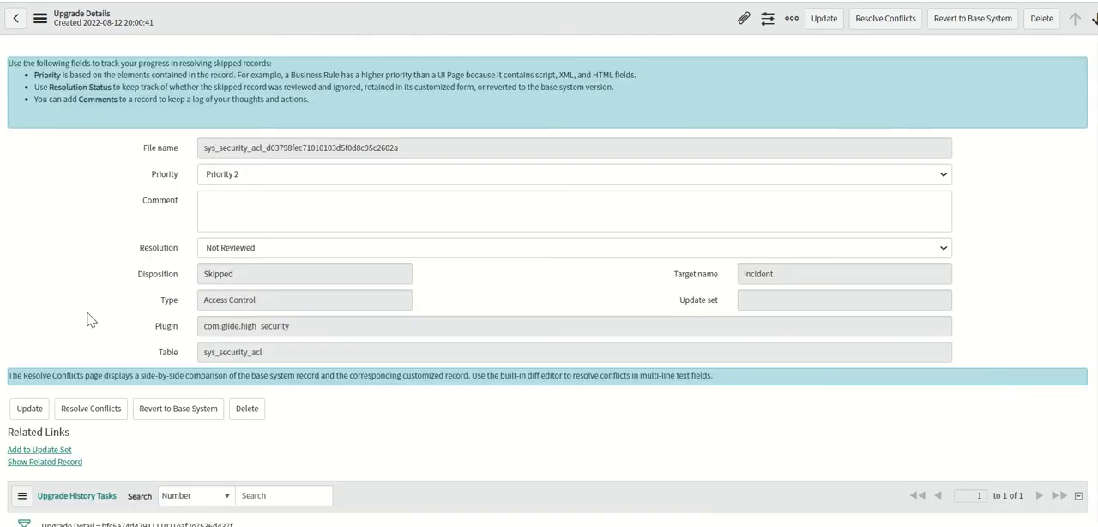
# Compare the base system and customized versions of the incident access control, including the details of the customized Operation.
pyautogui.click(96, 408)
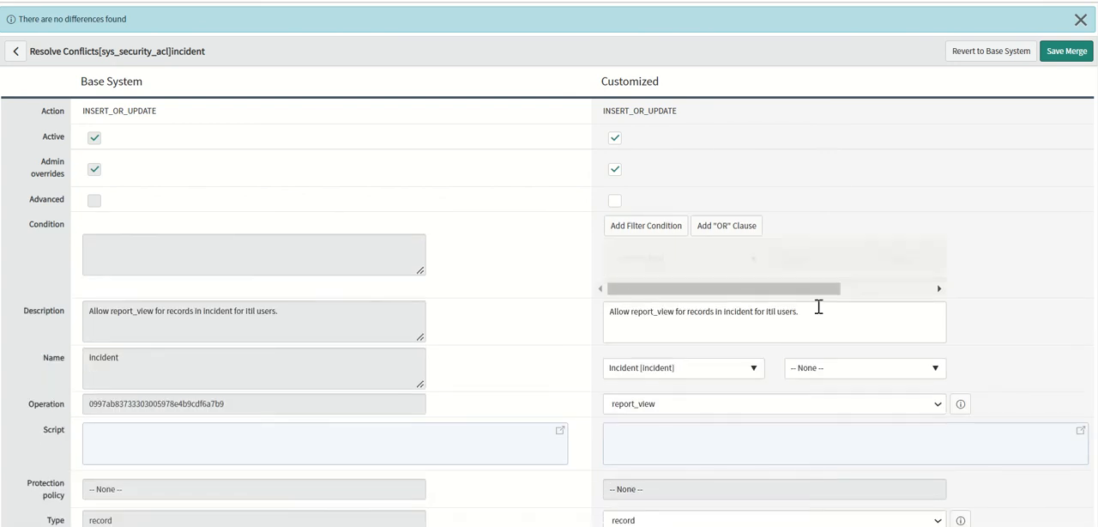
pyautogui.scroll(-1, 549, 291)
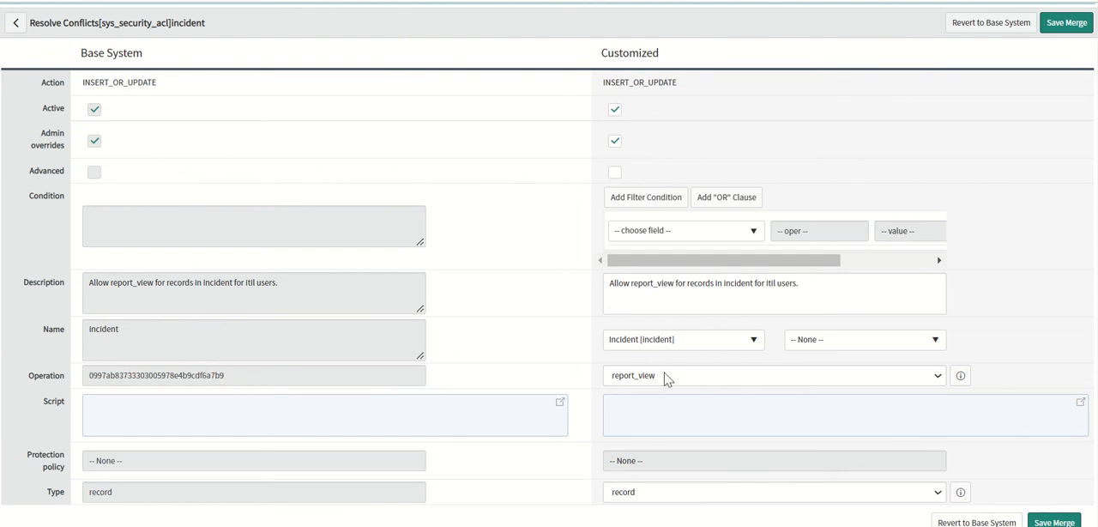
pyautogui.click(960, 377)
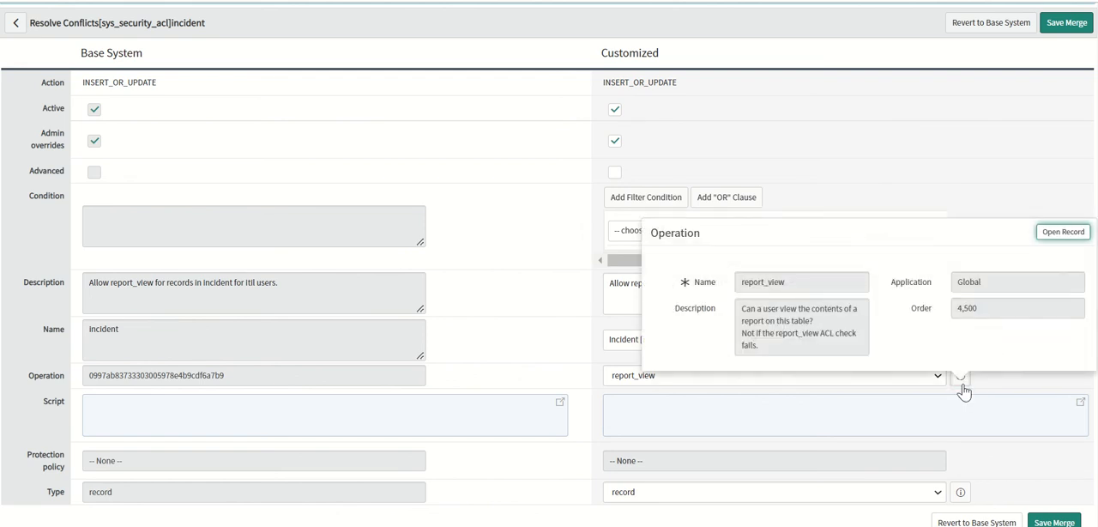
pyautogui.click(898, 172)
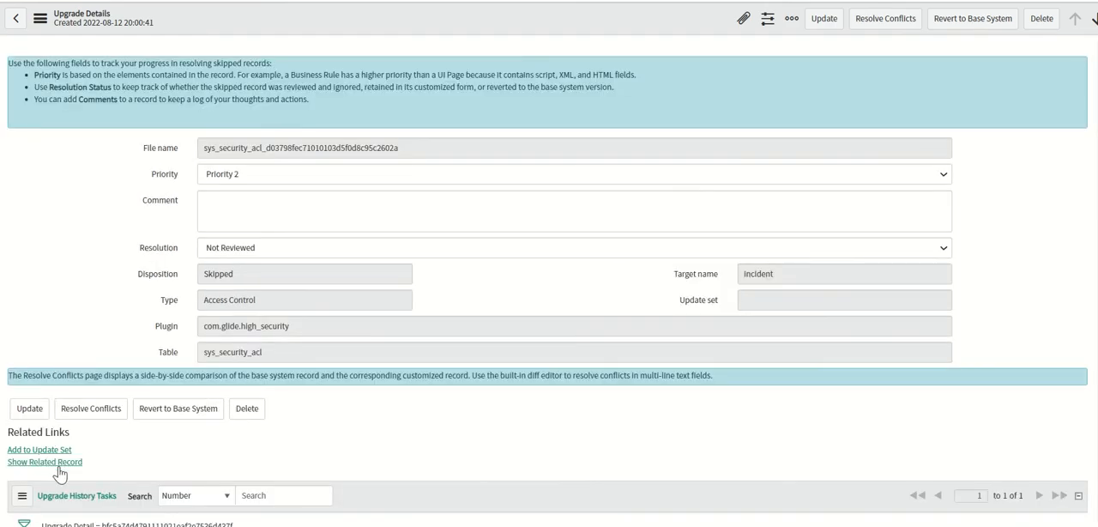
# Open the related incident access control, show its XML and search it for "operation".
pyautogui.click(60, 463)
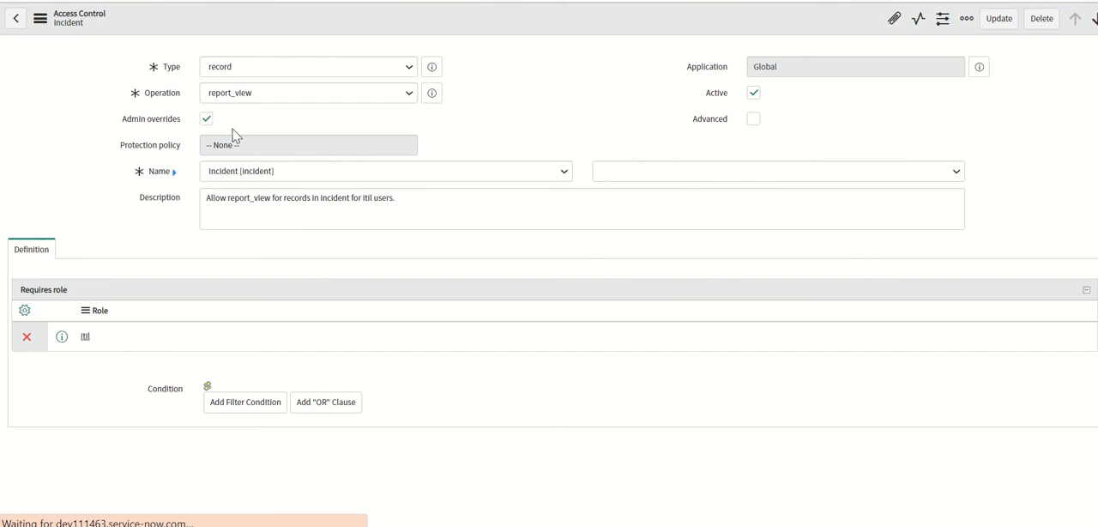
pyautogui.rightClick(318, 23)
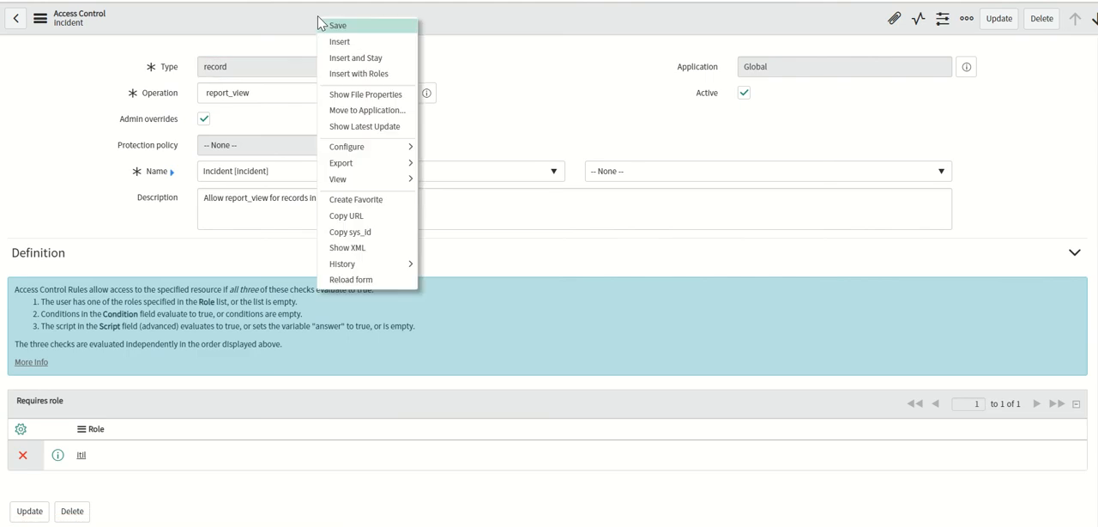
pyautogui.click(399, 248)
pyautogui.hotkey('ctrl', 'f')
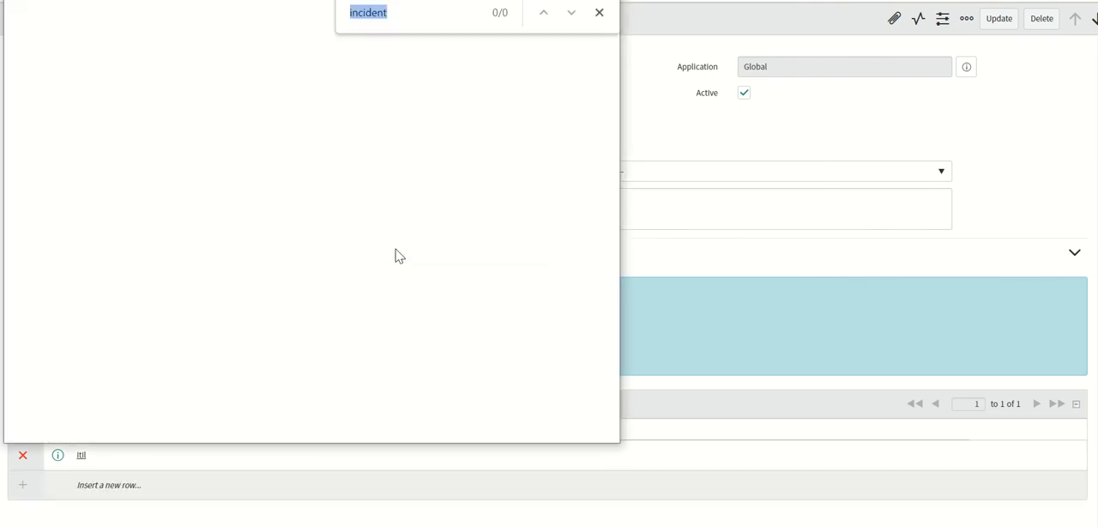
pyautogui.write('o')
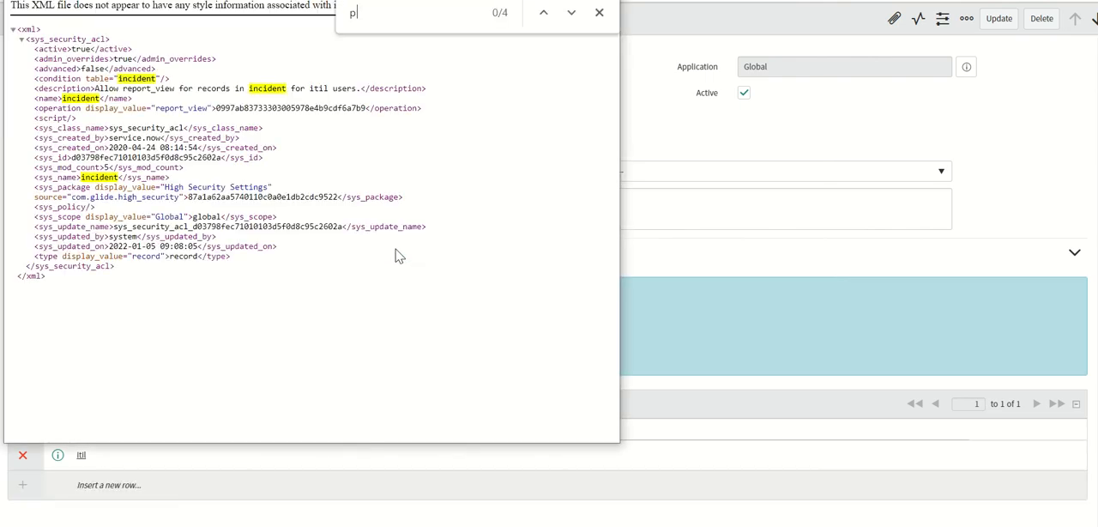
pyautogui.write('peration')
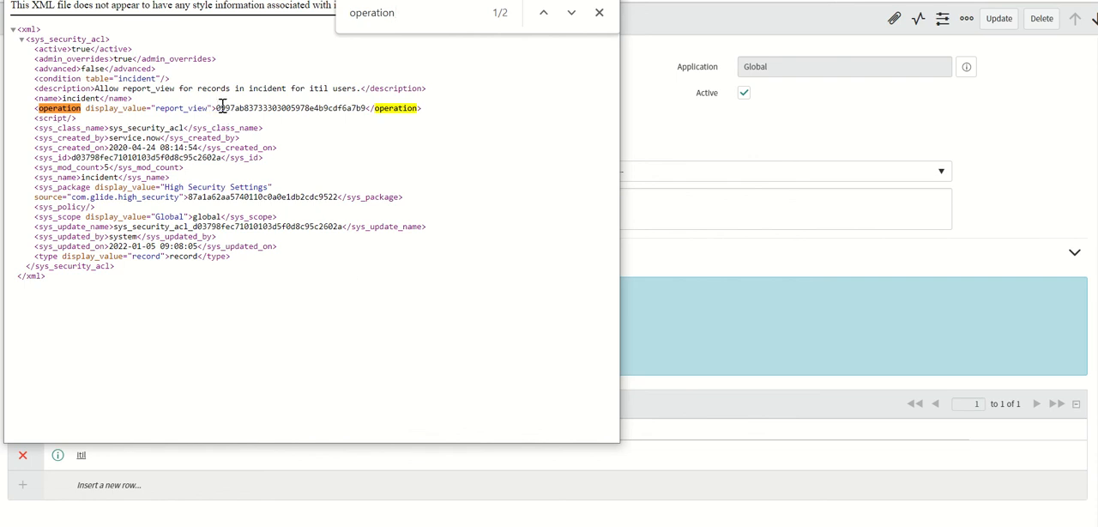
# Copy the operation's ID value from the XML and reopen the conflict comparison for the incident upgrade record.
pyautogui.moveTo(217, 108); pyautogui.dragTo(313, 108)
pyautogui.doubleClick(313, 108)
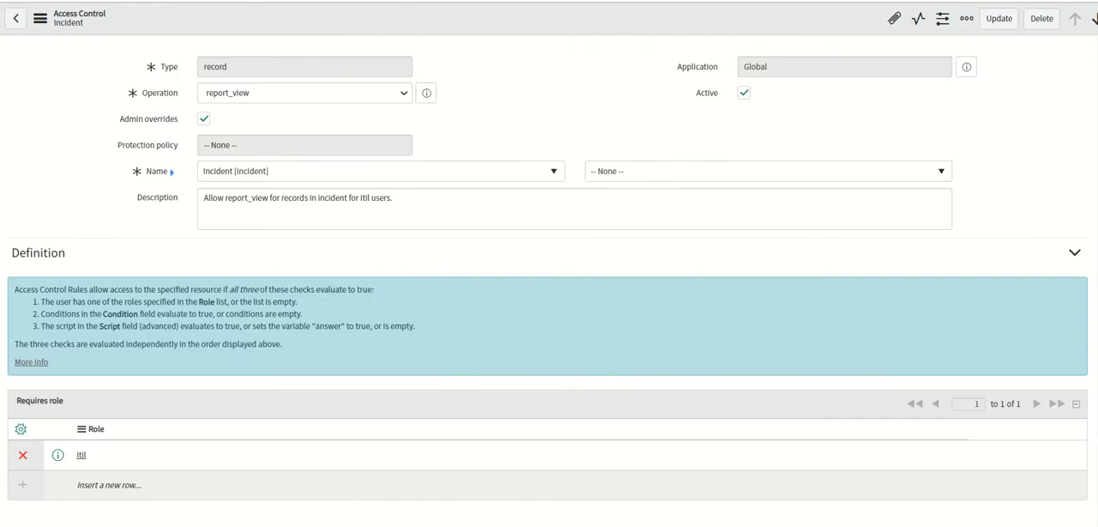
pyautogui.rightClick(478, 2)
pyautogui.click(580, 86)
pyautogui.click(447, 2)
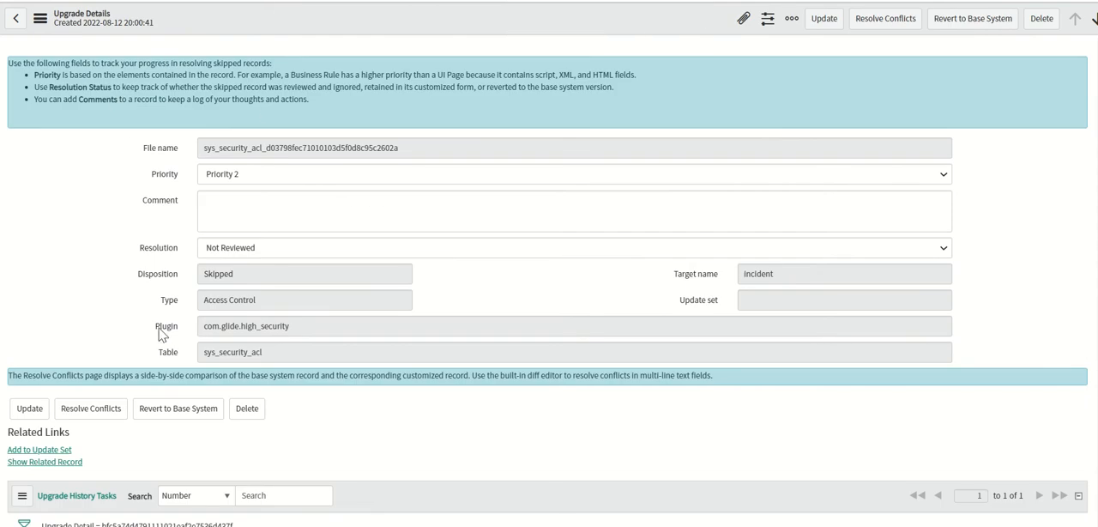
pyautogui.click(107, 412)
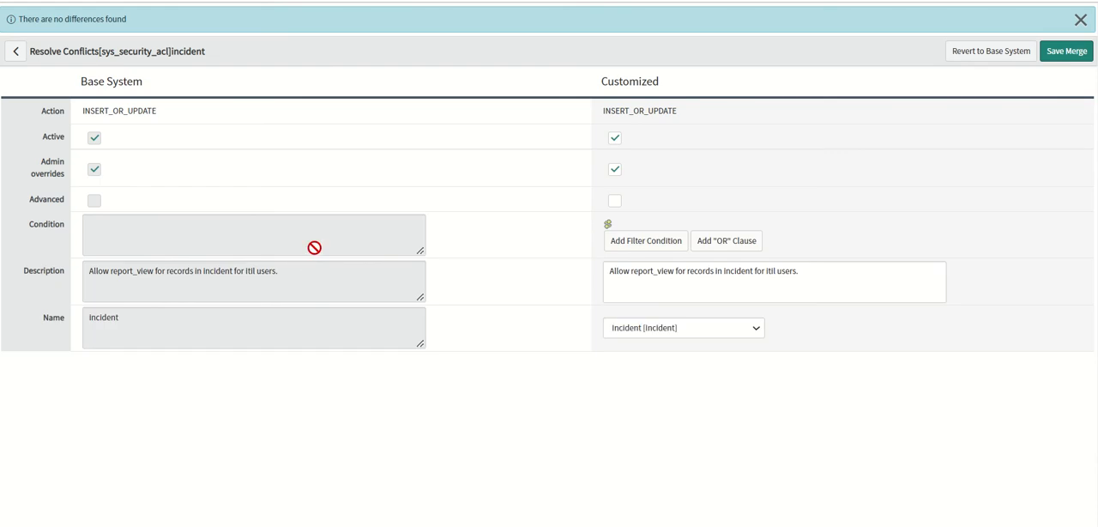
pyautogui.hotkey('ctrl', 'f')
pyautogui.hotkey('ctrl', 'v')
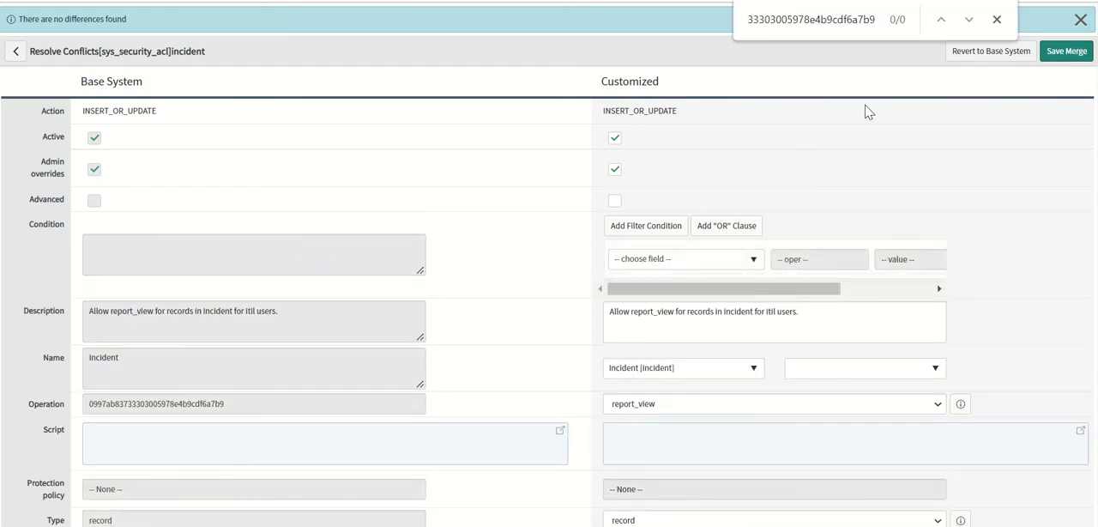
pyautogui.press('Home')
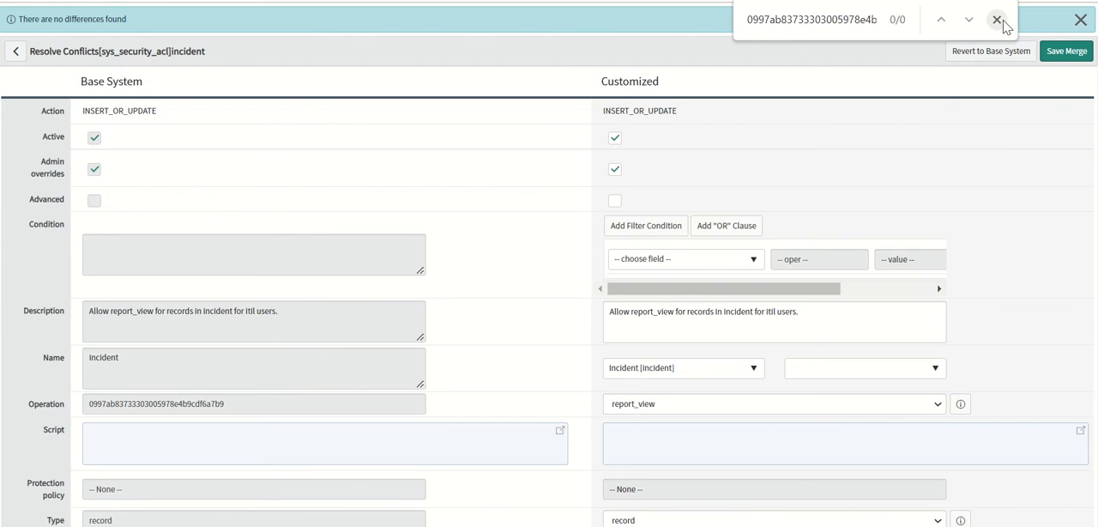
pyautogui.click(850, 21)
pyautogui.press('End')
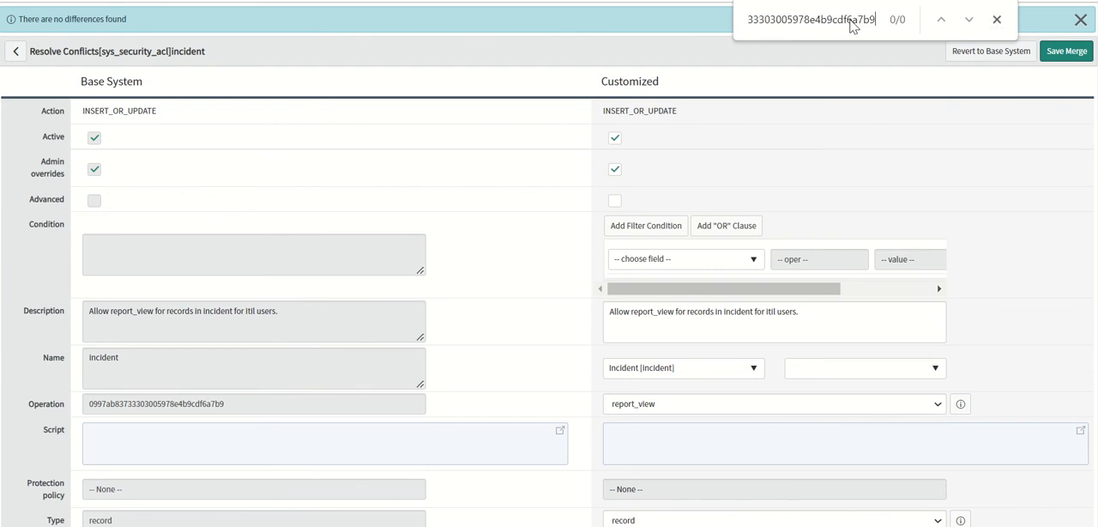
pyautogui.press('Left')
pyautogui.press('Left')
pyautogui.press('Left')
pyautogui.press('Left')
pyautogui.press('Left')
pyautogui.press('Left')
pyautogui.press('Left')
pyautogui.press('Left')
pyautogui.press('Left')
pyautogui.press('Left')
pyautogui.press('Left')
pyautogui.press('Left')
pyautogui.press('Left')
pyautogui.press('Left')
pyautogui.press('Left')
pyautogui.press('Left')
pyautogui.press('Left')
pyautogui.press('Left')
pyautogui.press('Left')
pyautogui.press('Left')
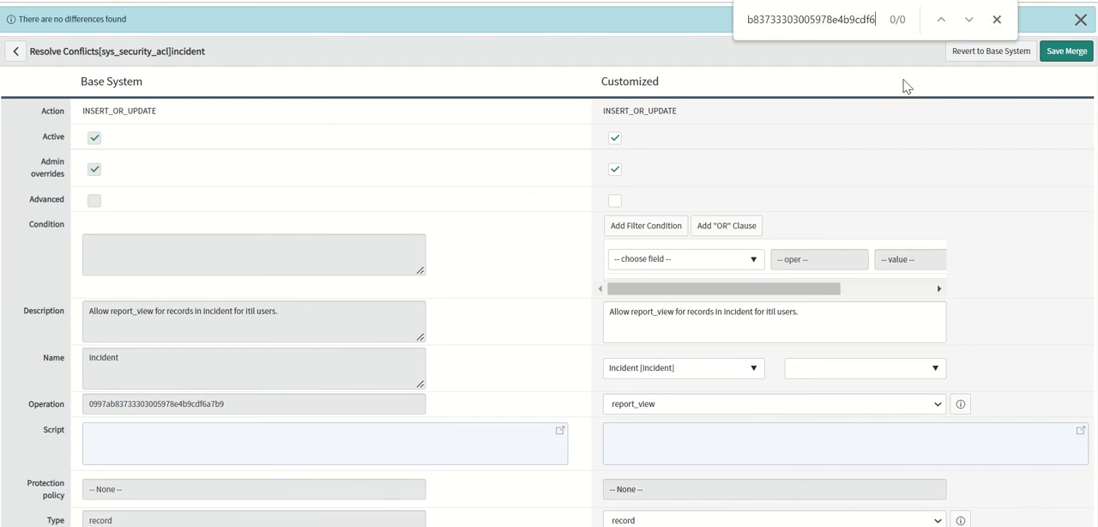
pyautogui.press('Delete')
pyautogui.press('Delete')
pyautogui.press('Delete')
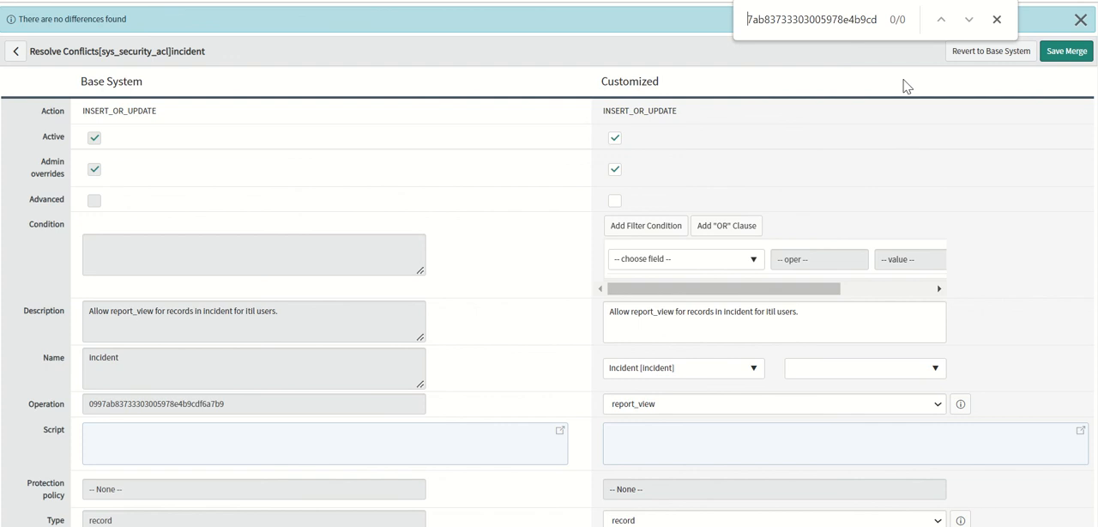
pyautogui.click(997, 19)
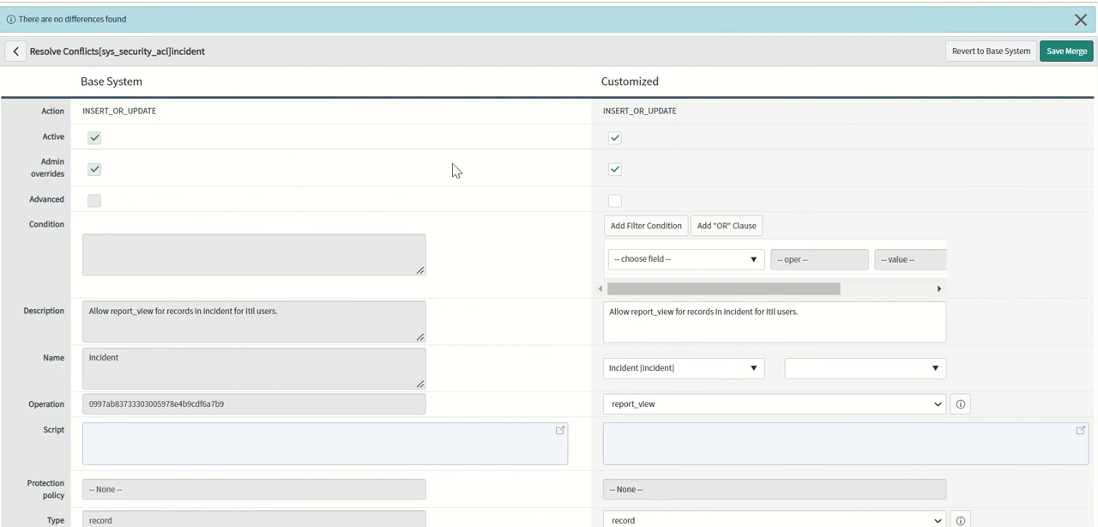
pyautogui.hotkey('ctrl', 'f')
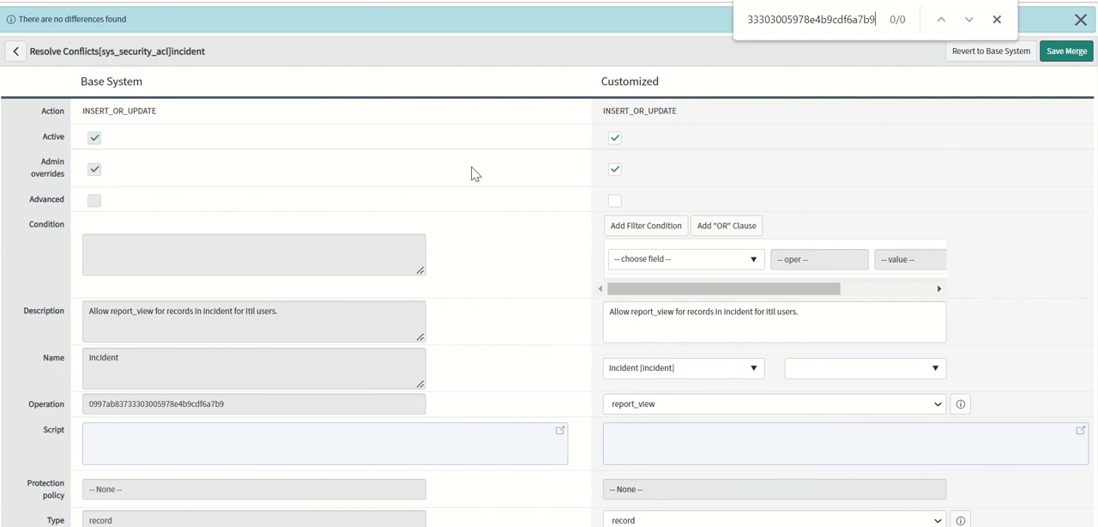
pyautogui.click(997, 19)
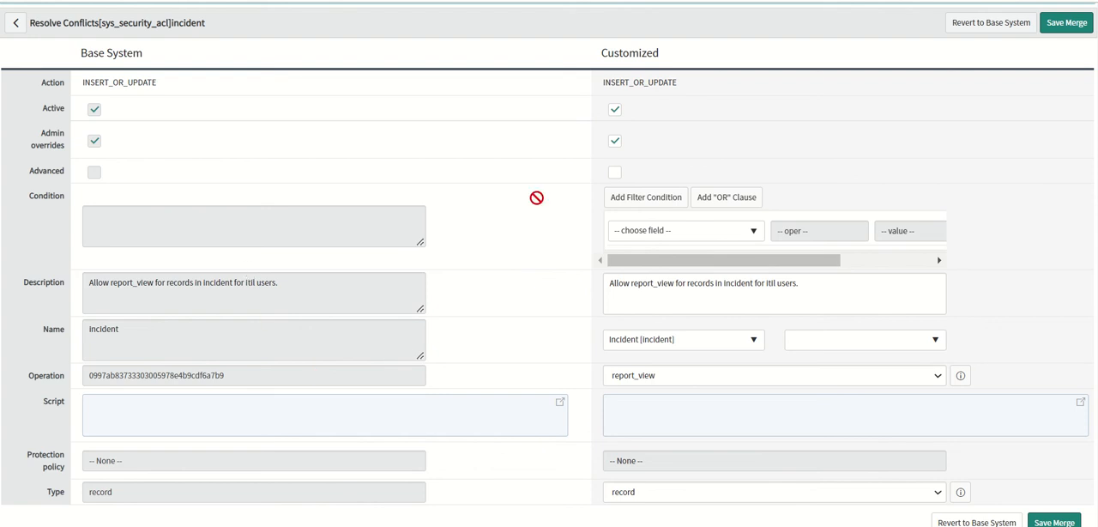
# Save the merge for the incident access control and check its related record and Resolution value.
pyautogui.scroll(1, 549, 264)
pyautogui.scroll(-1, 549, 296)
pyautogui.click(1063, 25)
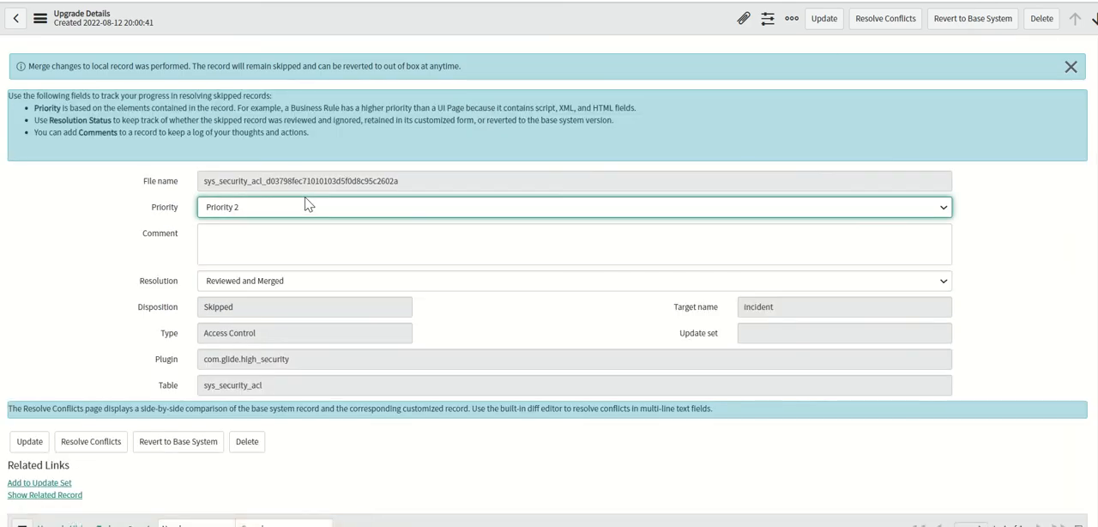
pyautogui.scroll(-2, 1091, 257)
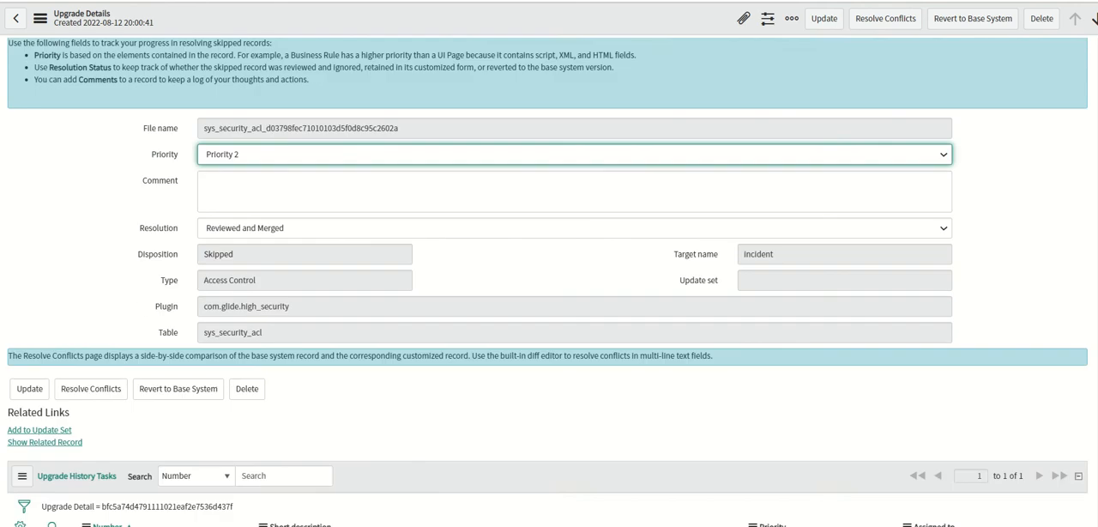
pyautogui.scroll(2, 1091, 257)
pyautogui.click(44, 495)
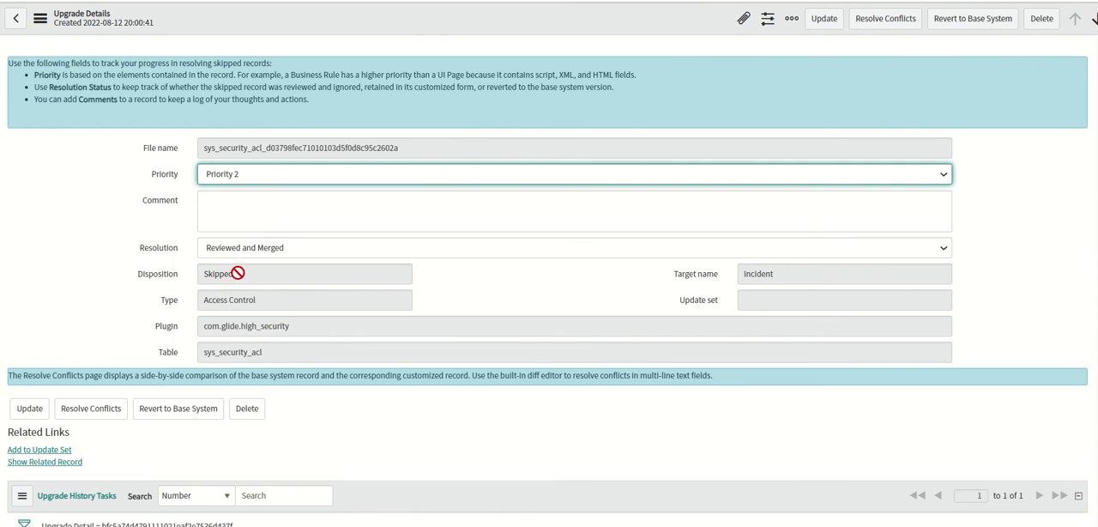
pyautogui.click(265, 250)
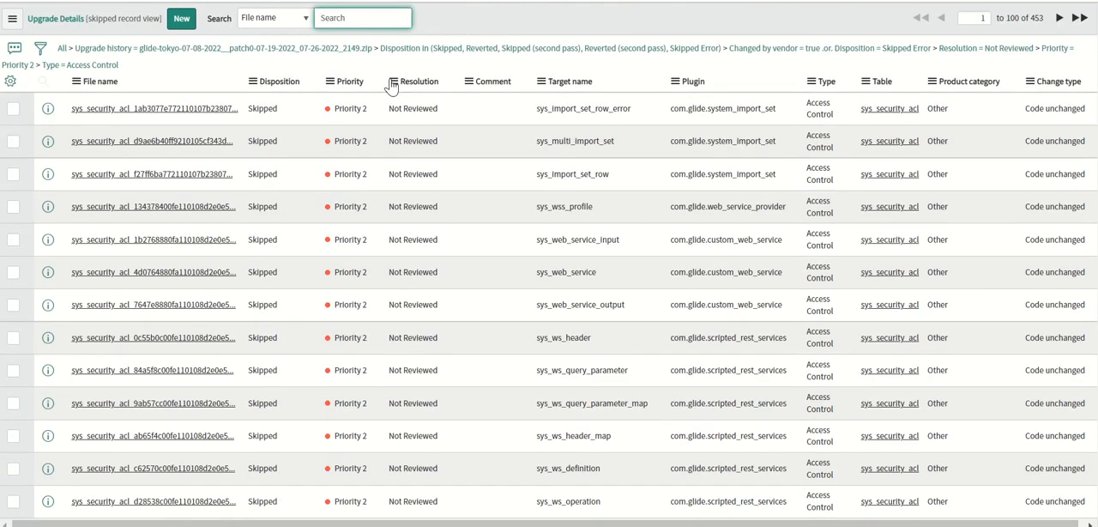
# Group the Priority 2 Access Control list by Resolution, and remove the Resolution = Not Reviewed condition.
pyautogui.click(391, 83)
pyautogui.click(427, 135)
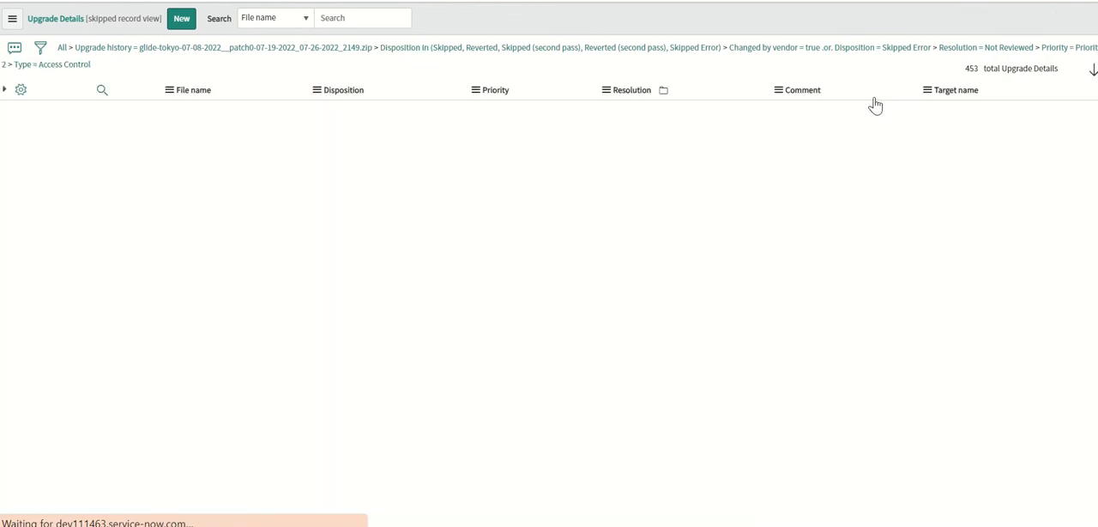
pyautogui.click(934, 50)
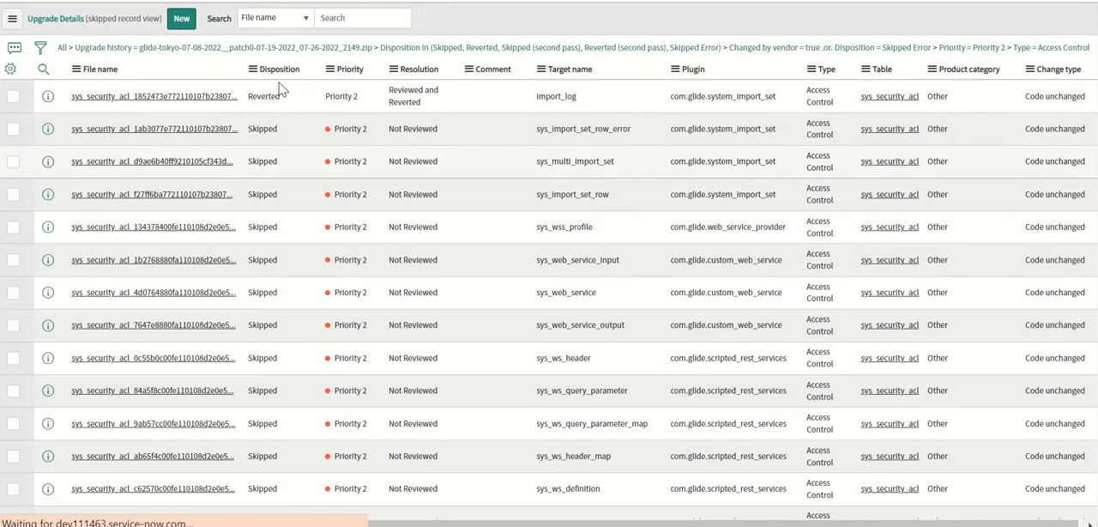
# Group the Access Control upgrade details by Disposition and expand the Reverted and Skipped groups.
pyautogui.click(252, 70)
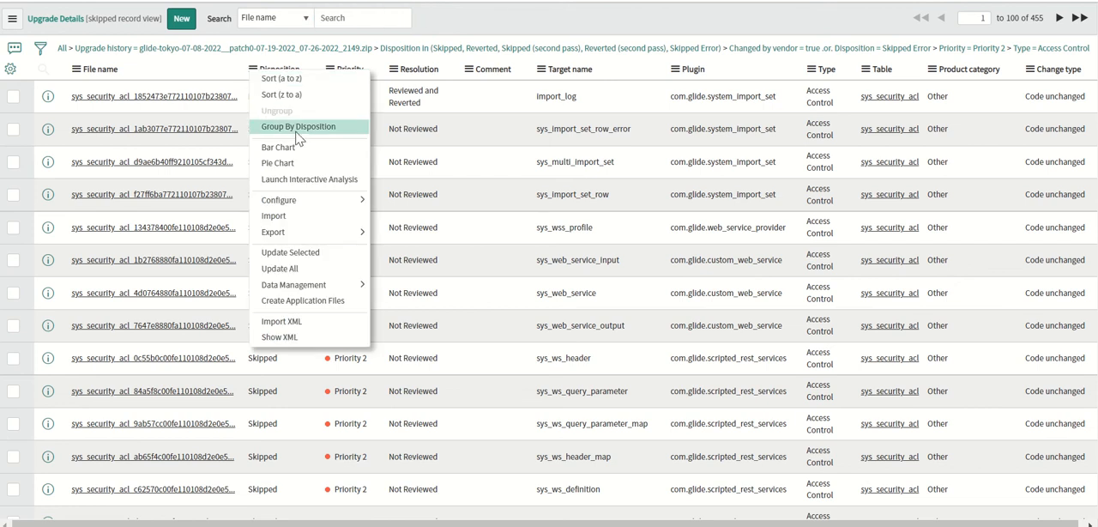
pyautogui.click(298, 130)
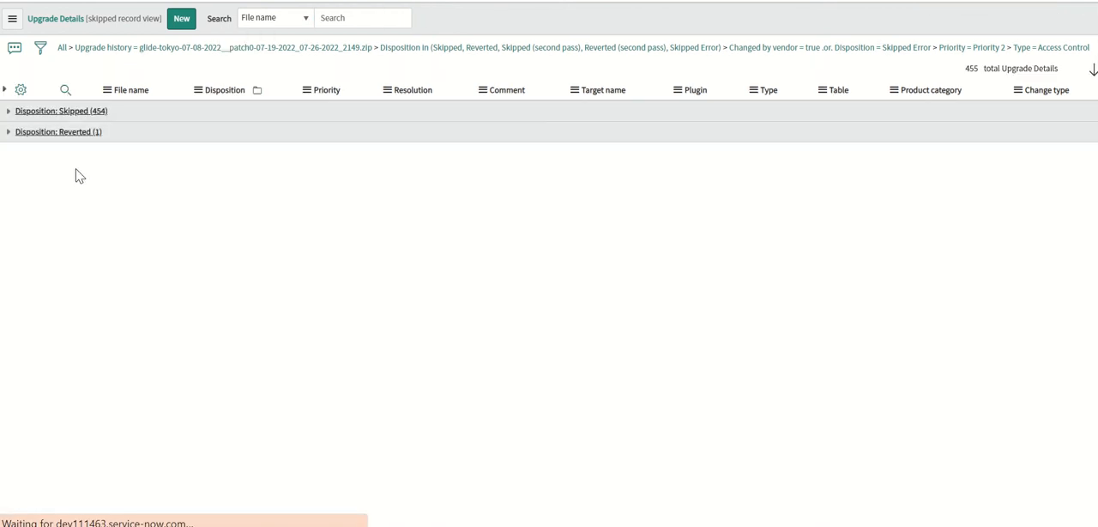
pyautogui.click(8, 132)
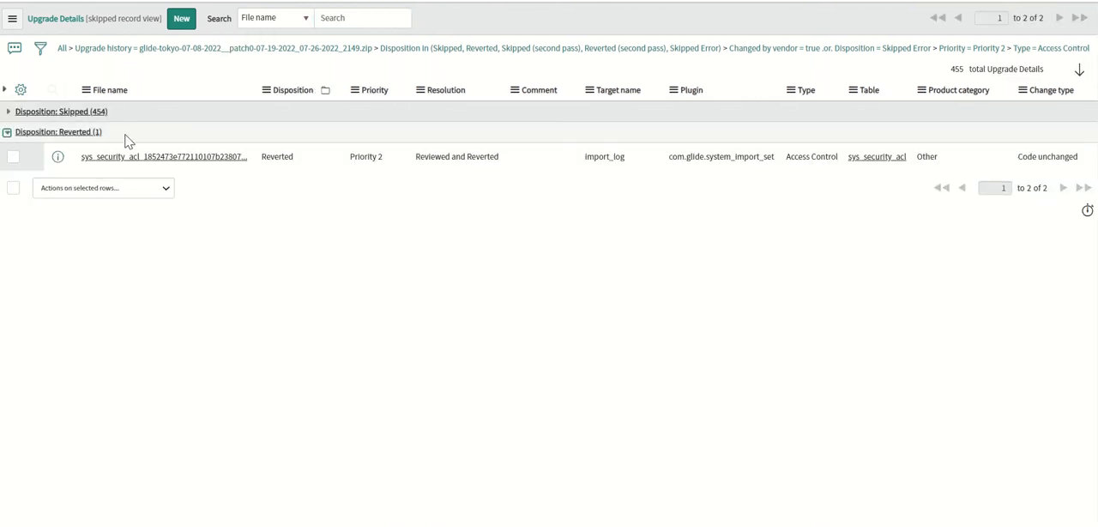
pyautogui.click(8, 111)
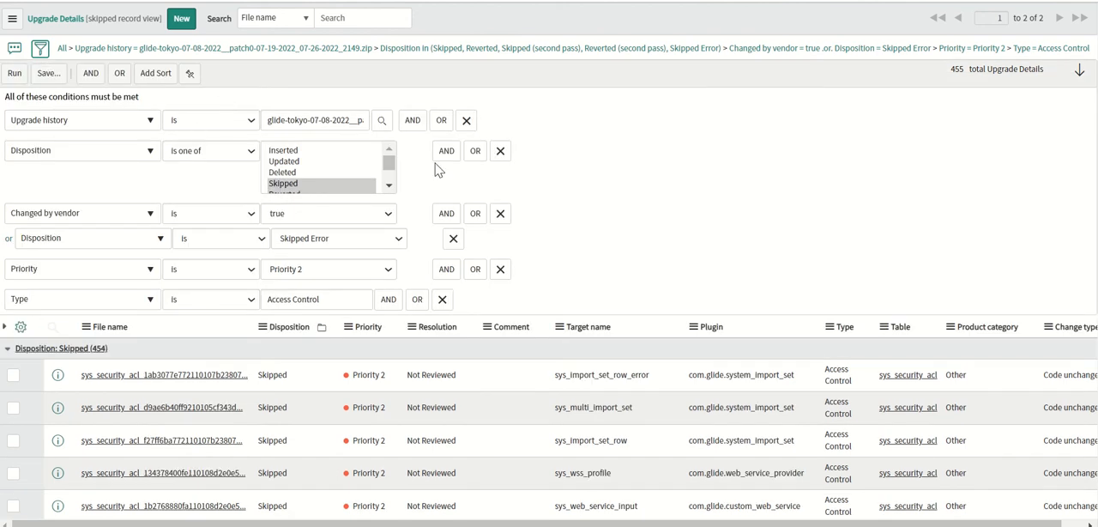
pyautogui.click(140, 127)
pyautogui.write('sys id')
pyautogui.press('Return')
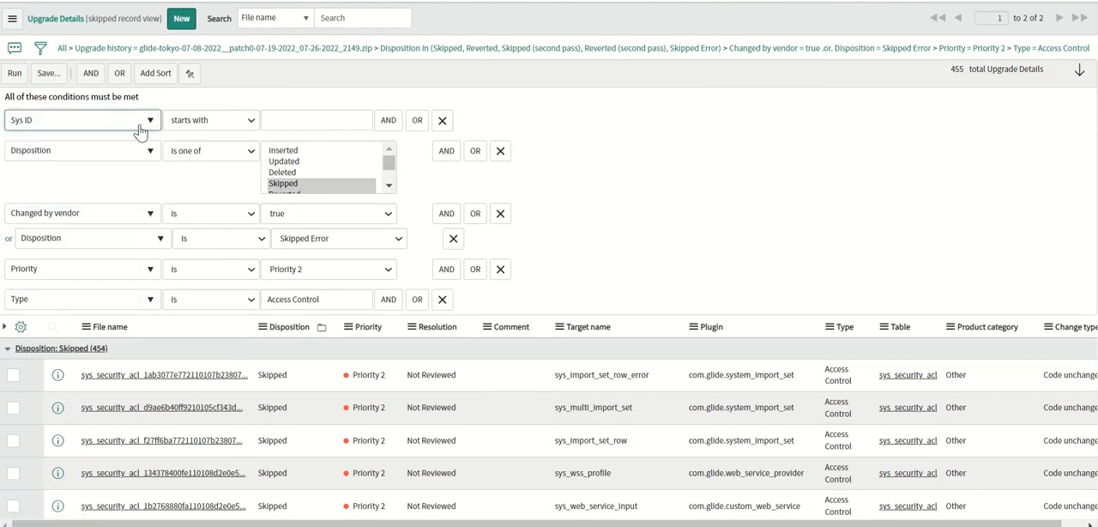
pyautogui.click(266, 119)
pyautogui.hotkey('ctrl', 'v')
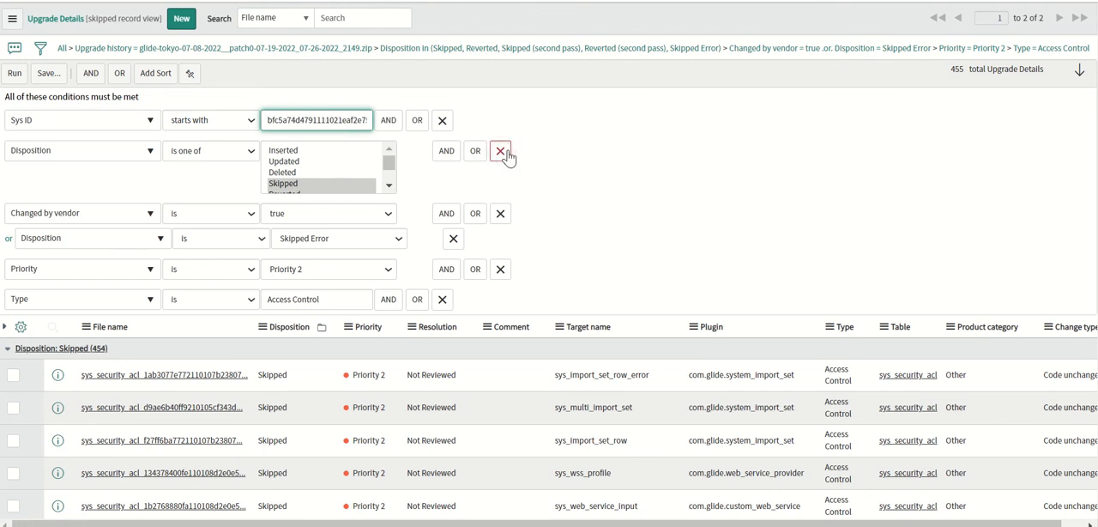
# Remove the Disposition, Changed by vendor, Priority and Type conditions, run the filter and open the incident record.
pyautogui.click(500, 151)
pyautogui.click(504, 153)
pyautogui.click(505, 153)
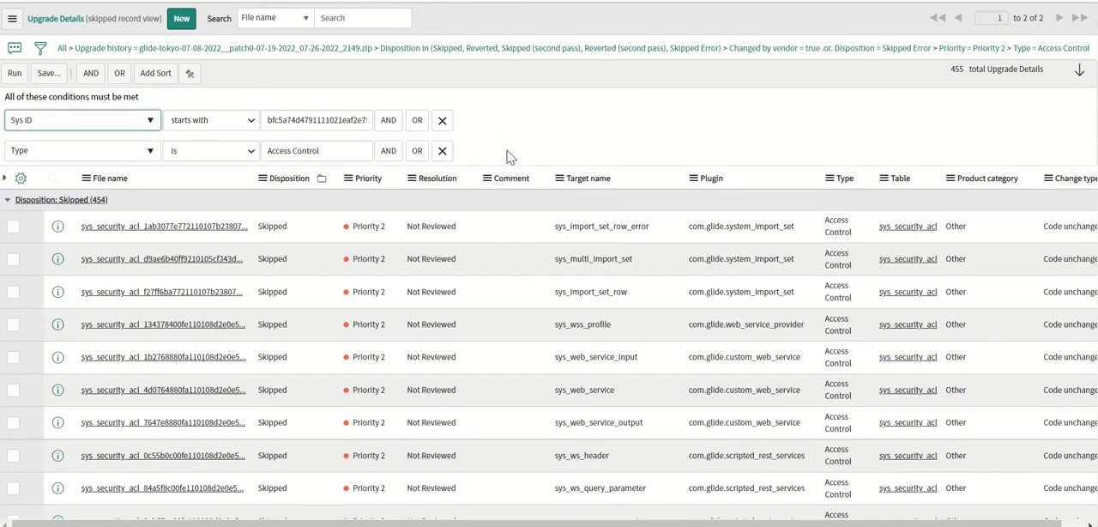
pyautogui.click(443, 152)
pyautogui.click(15, 73)
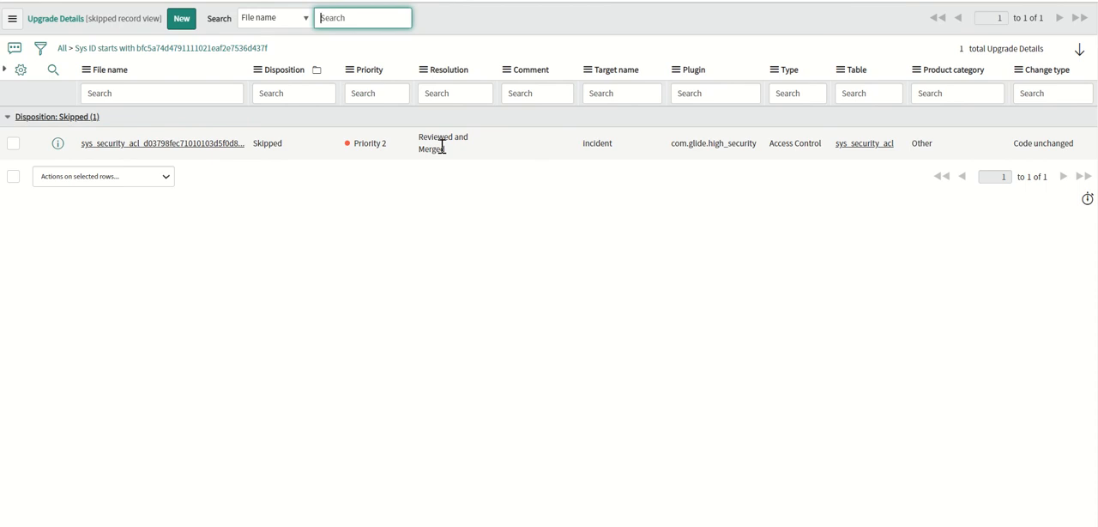
pyautogui.click(163, 143)
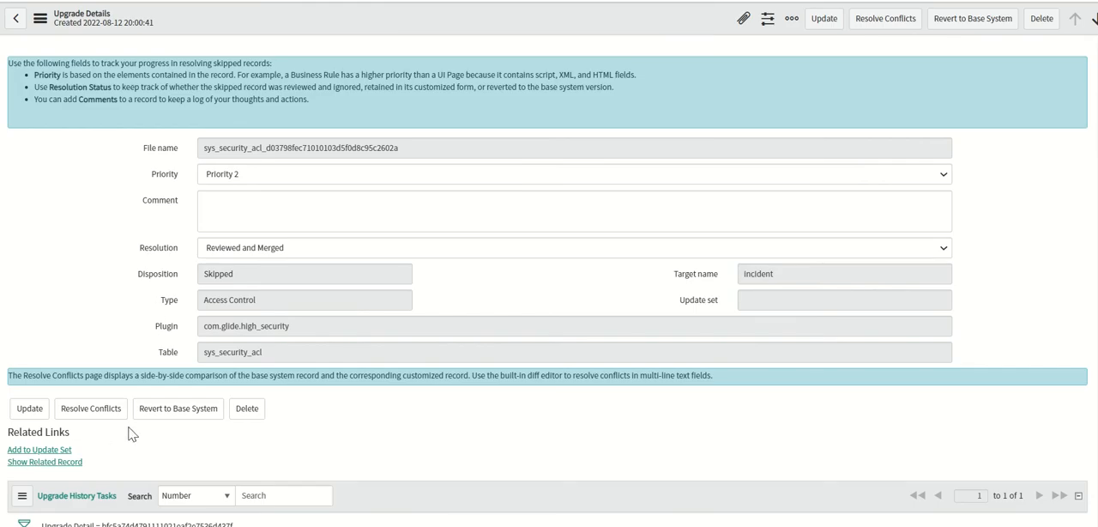
# Return to the Priority 2 Access Control list grouped by Disposition and show only its Skipped group.
pyautogui.hotkey('alt', 'Left')
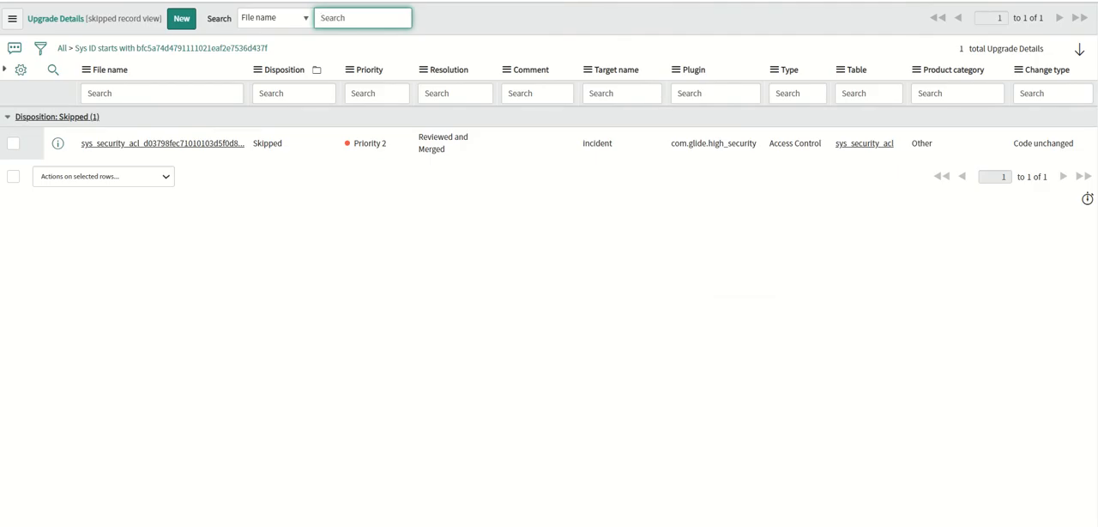
pyautogui.click(14, 0)
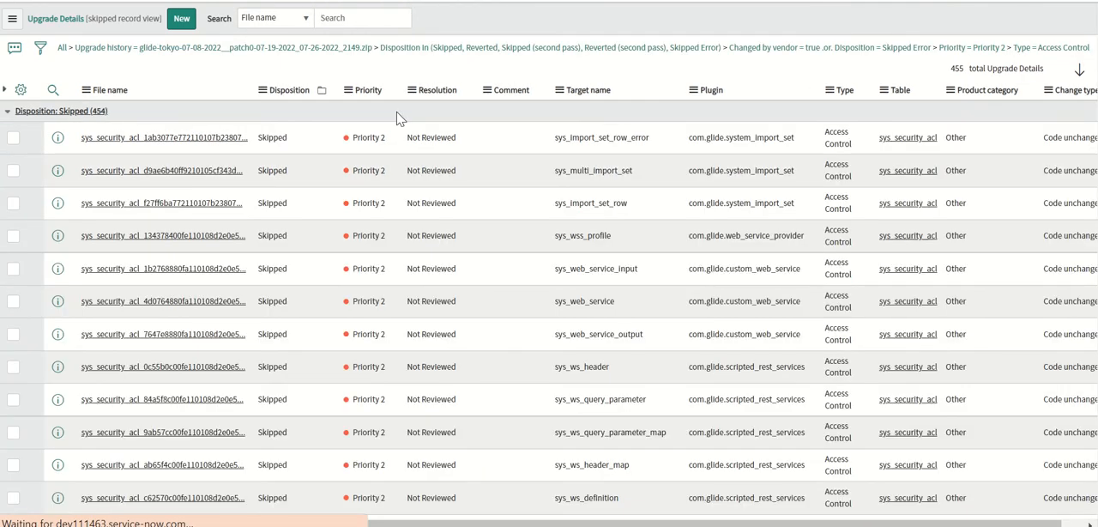
pyautogui.moveTo(1097, 92); pyautogui.dragTo(1050, 69)
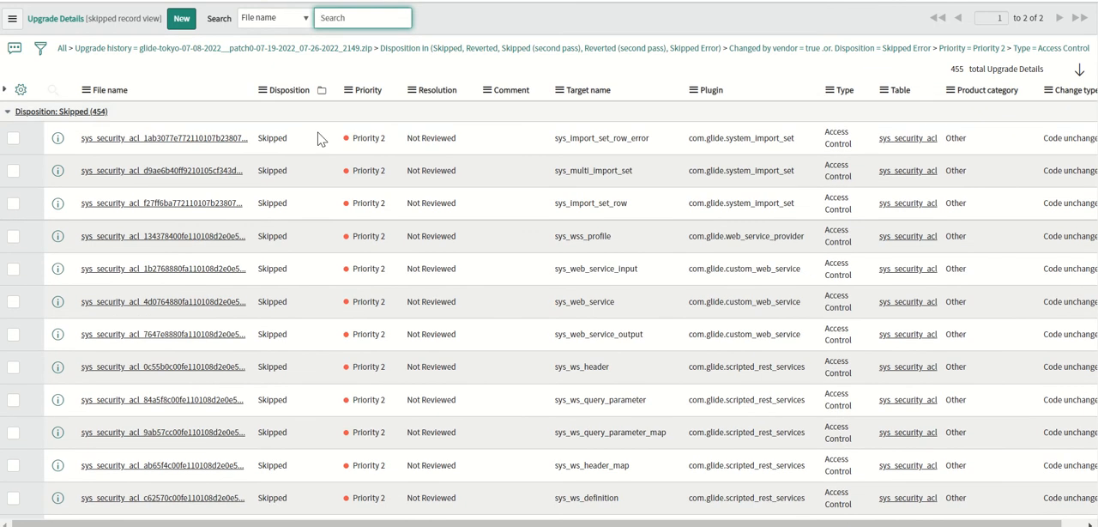
pyautogui.click(79, 111)
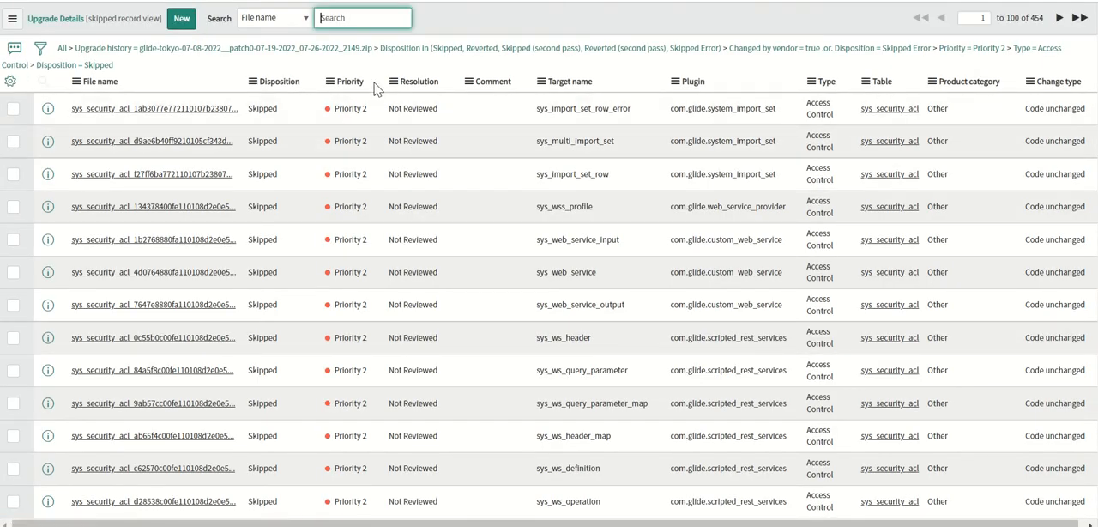
# Request Update All for the entire list of skipped Access Control records and accept the confirmation.
pyautogui.click(392, 81)
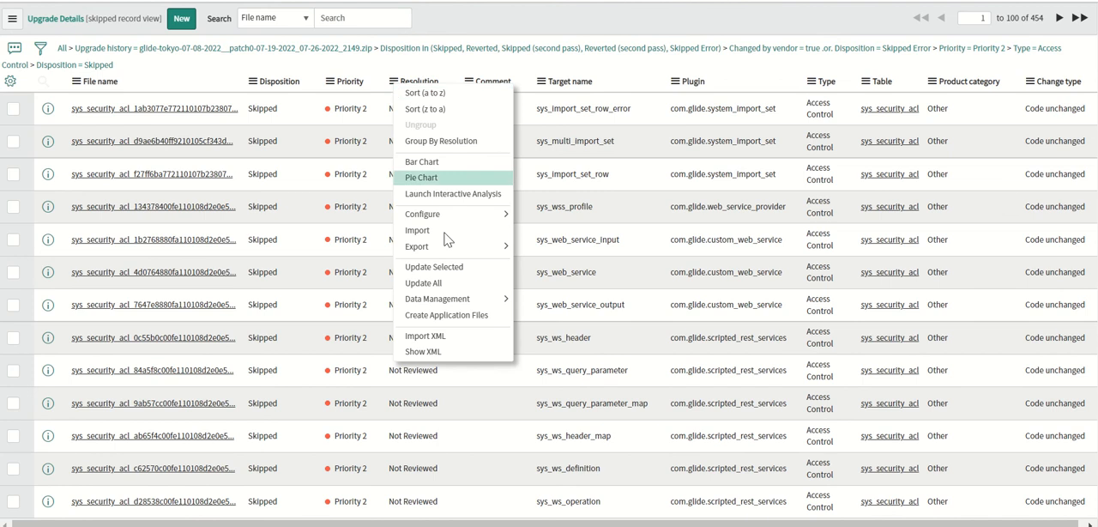
pyautogui.click(474, 285)
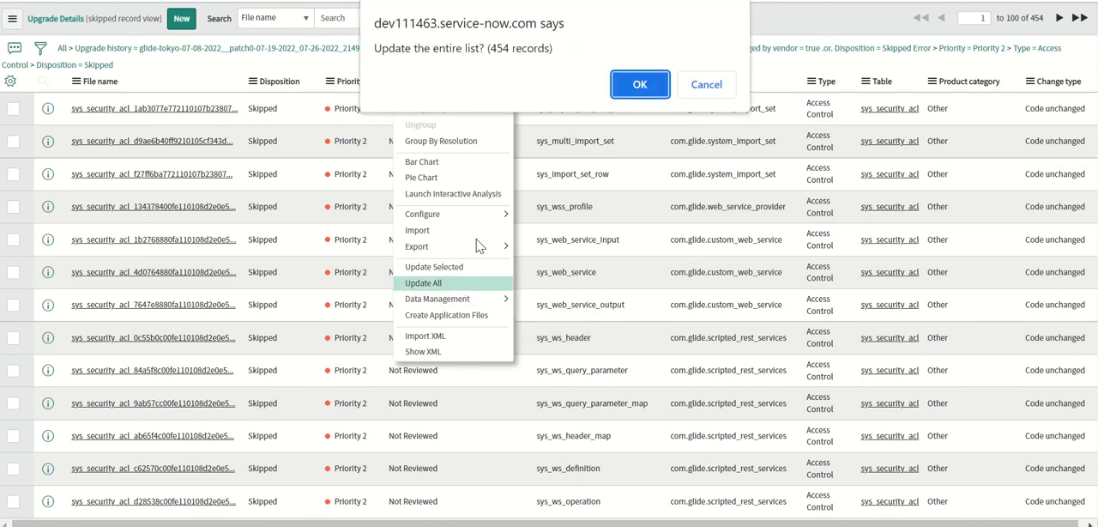
pyautogui.click(635, 100)
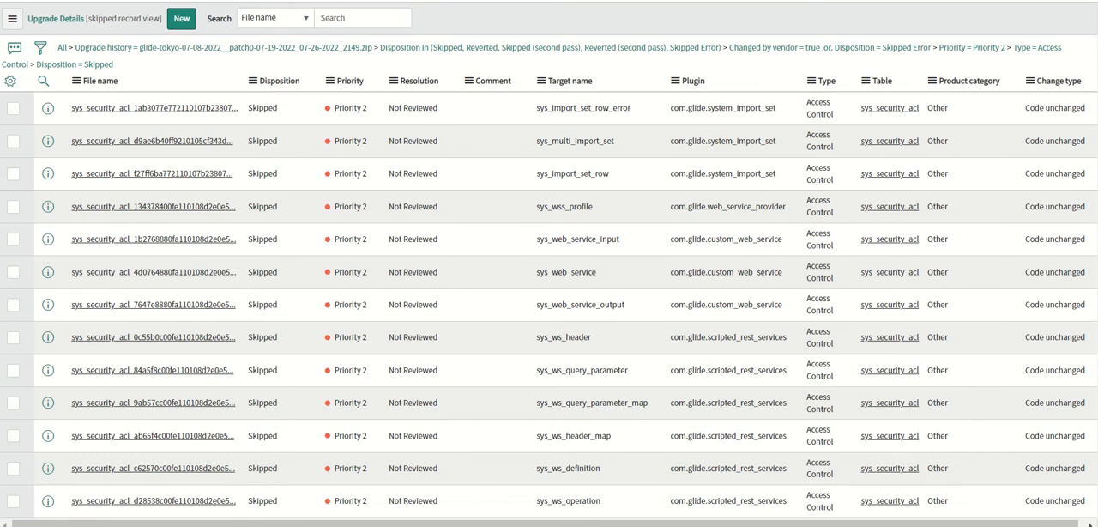
# Select every skipped record on the current page and review the bulk actions available, including Revert Copy to Base System.
pyautogui.scroll(-20, 45, 482)
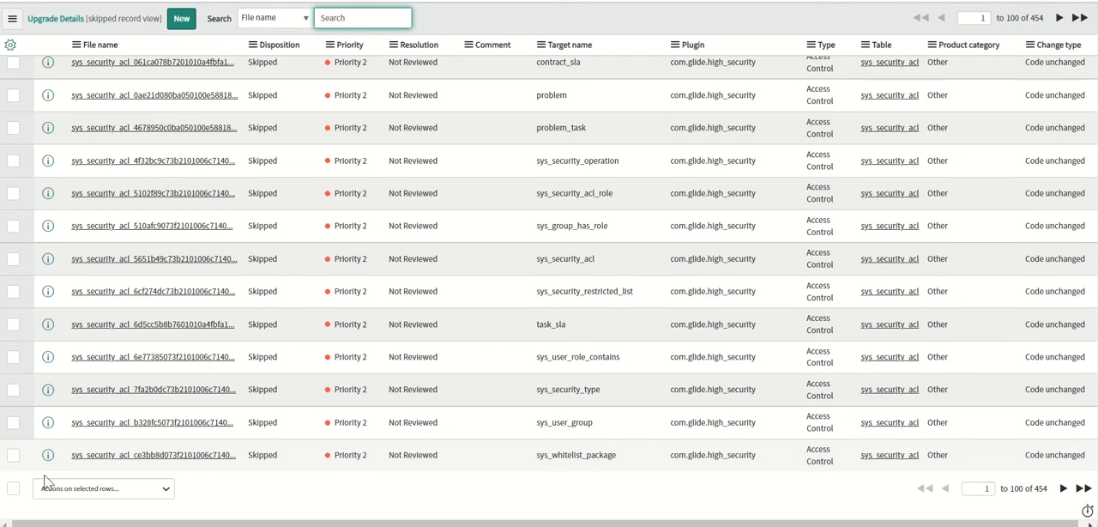
pyautogui.click(13, 488)
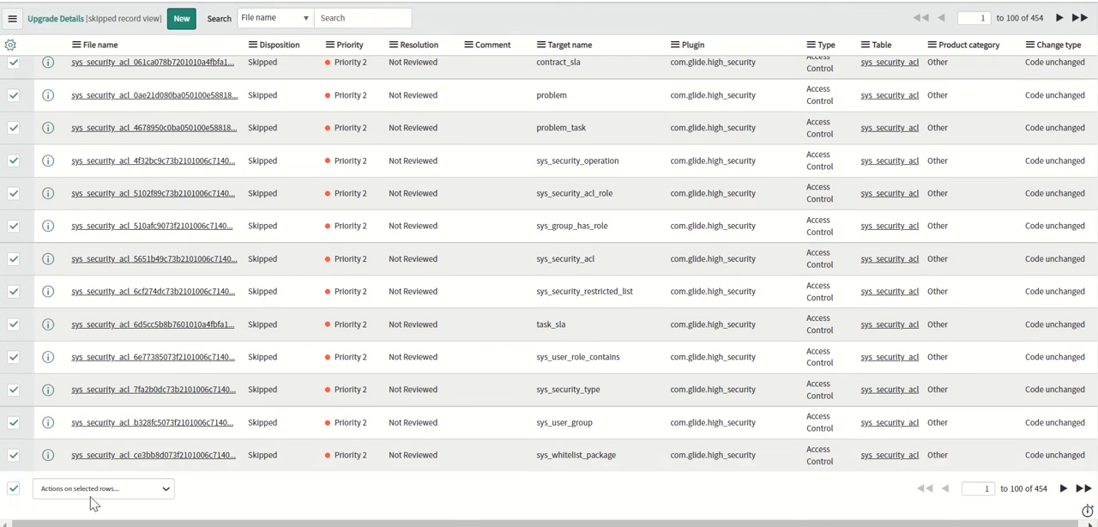
pyautogui.click(95, 494)
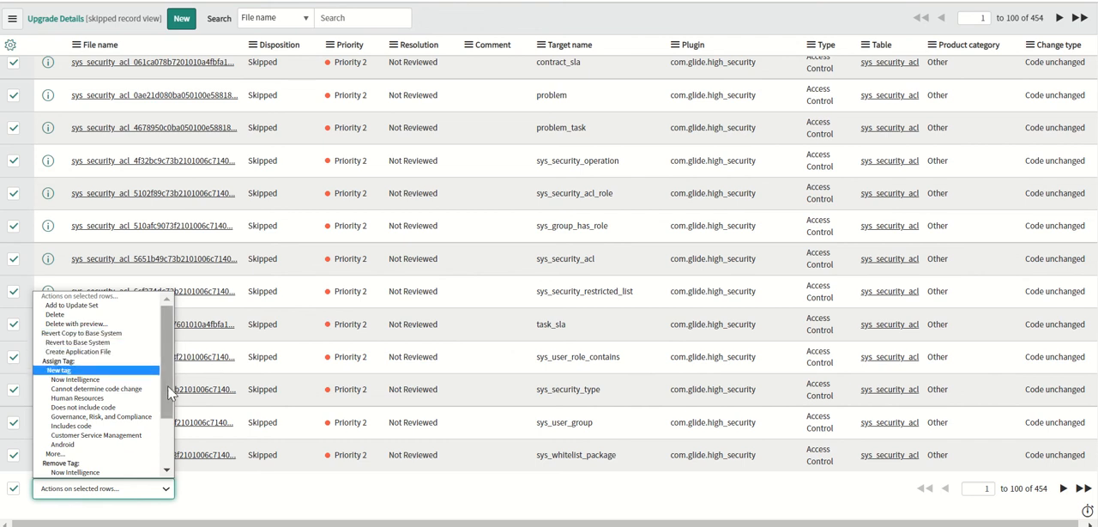
pyautogui.scroll(-2, 170, 390)
pyautogui.scroll(2, 161, 343)
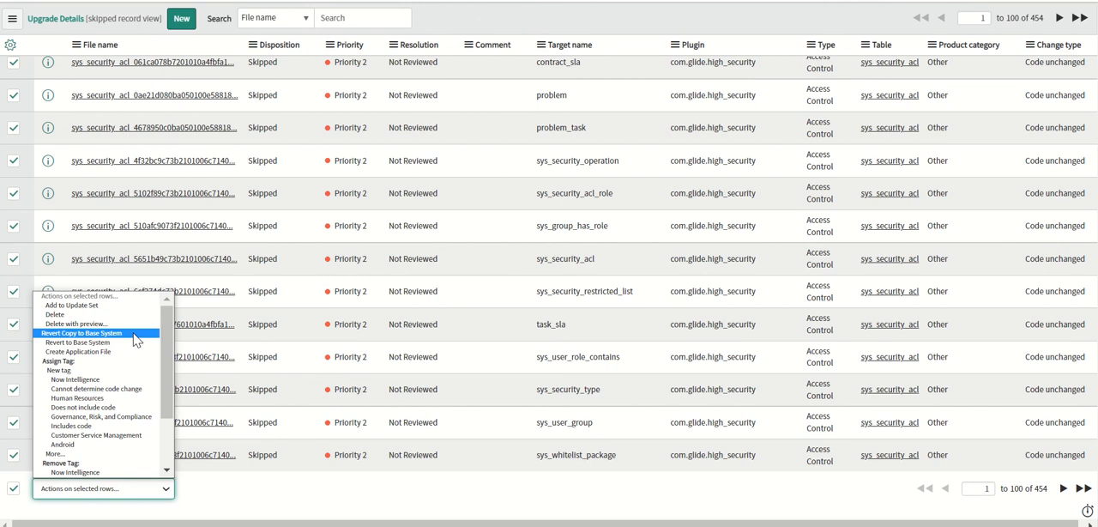
# Search Google in a new browser tab for "revert copy to base system servicenow".
pyautogui.hotkey('ctrl', 't')
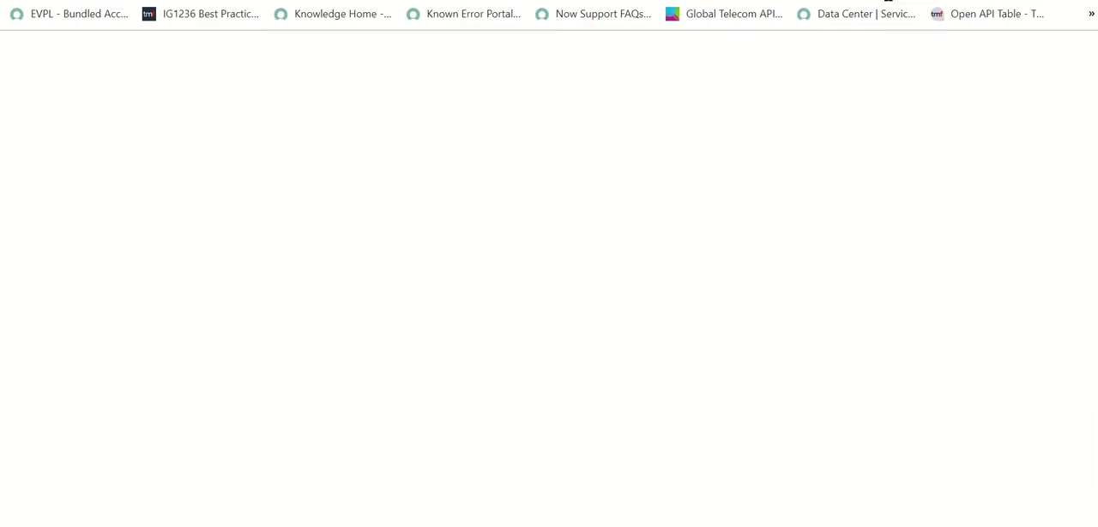
pyautogui.write('ree')
pyautogui.press('BackSpace')
pyautogui.write('vert copy to bas')
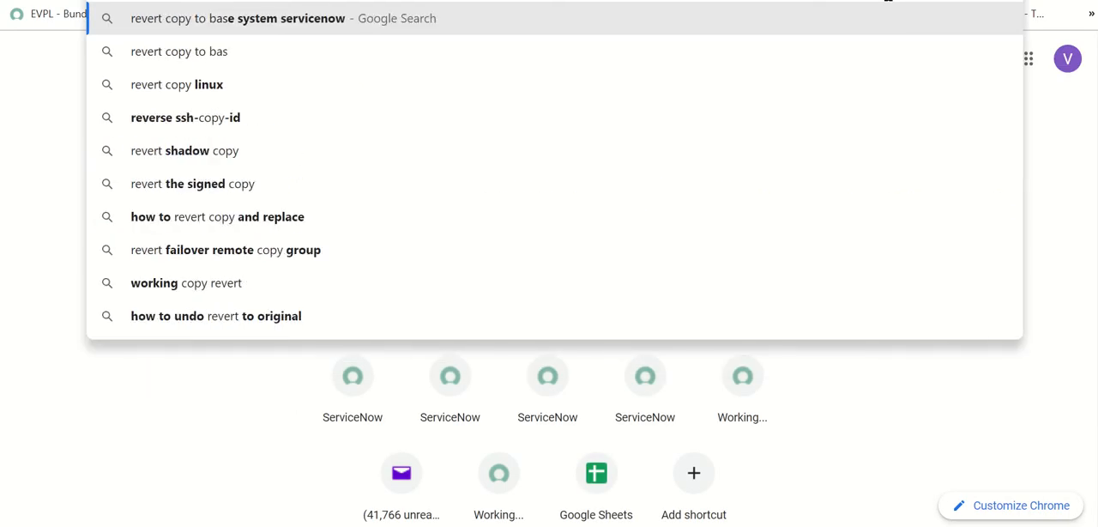
pyautogui.press('Return')
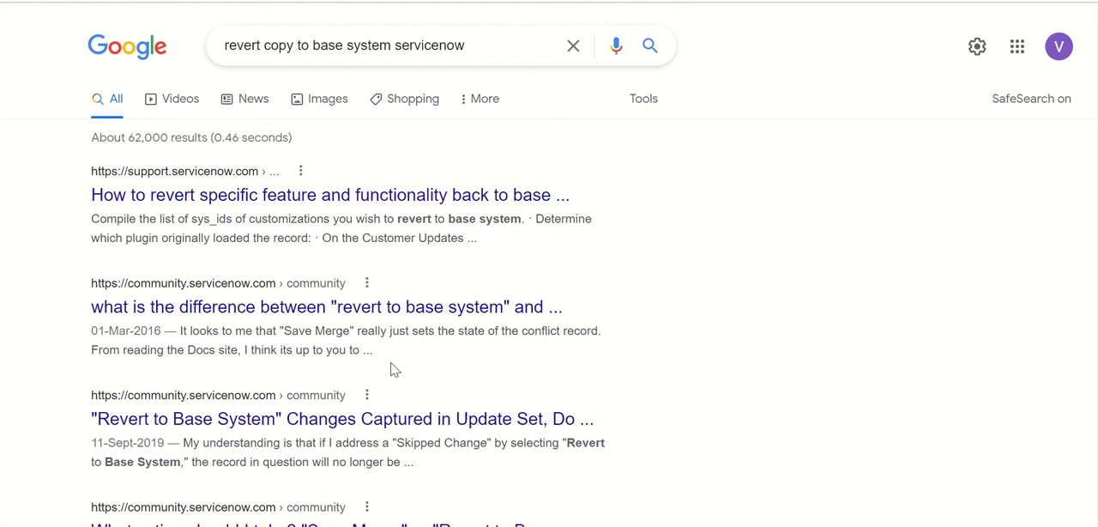
# Open the Now Support article on reverting features to base system through plugin activation and read its description, procedure and applicable versions.
pyautogui.click(415, 199)
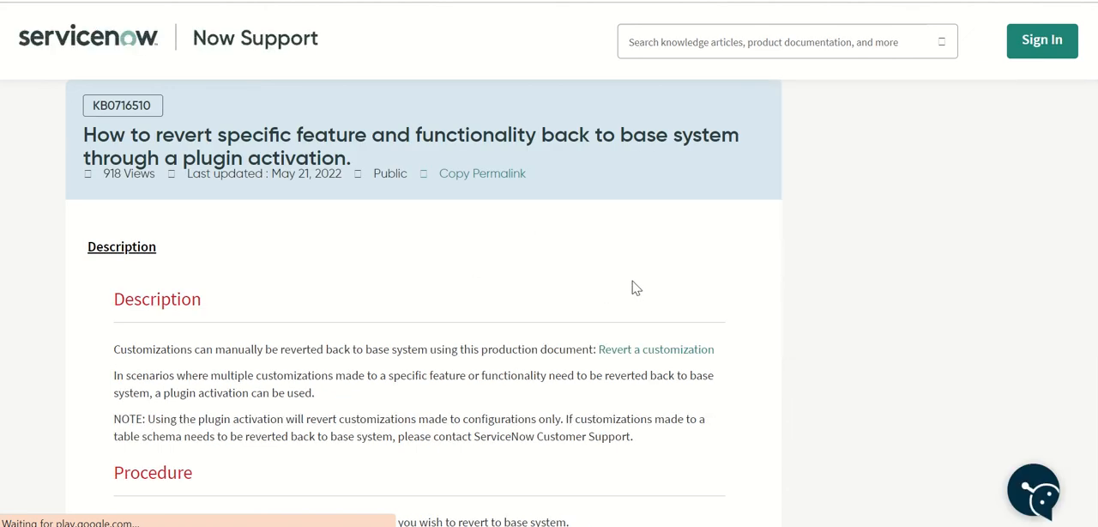
pyautogui.scroll(-1, 635, 288)
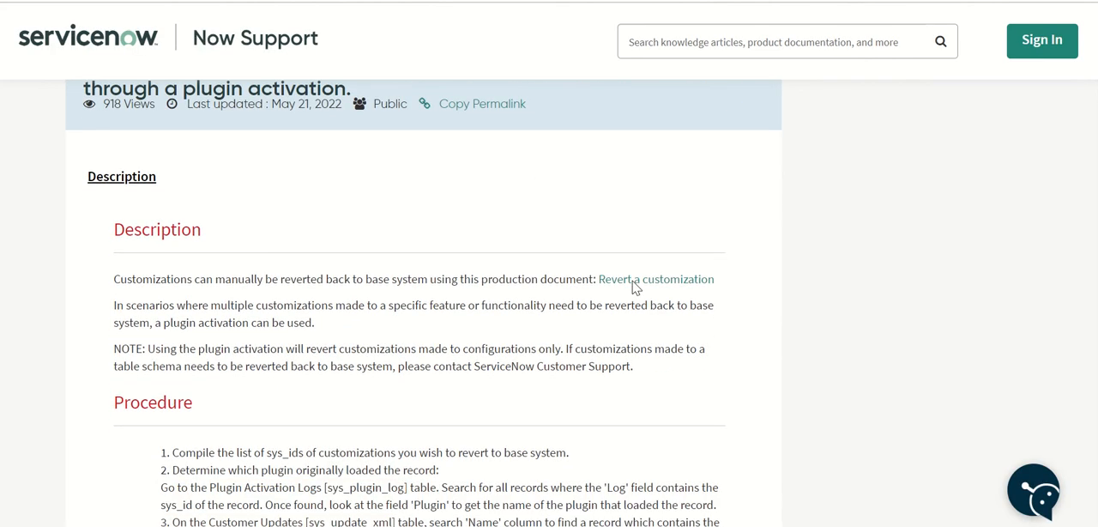
pyautogui.scroll(-1, 635, 288)
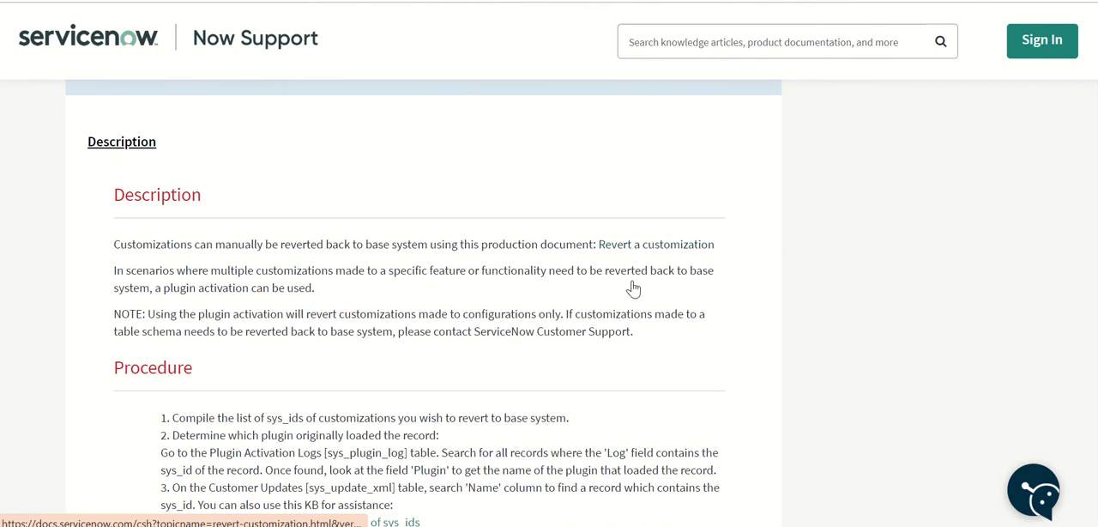
pyautogui.scroll(-3, 633, 288)
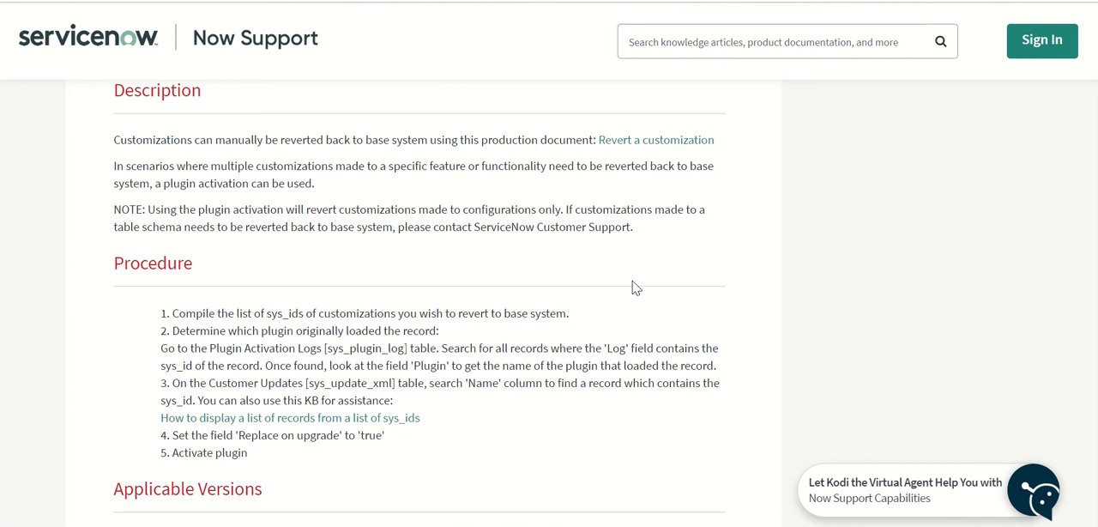
pyautogui.scroll(-3, 634, 288)
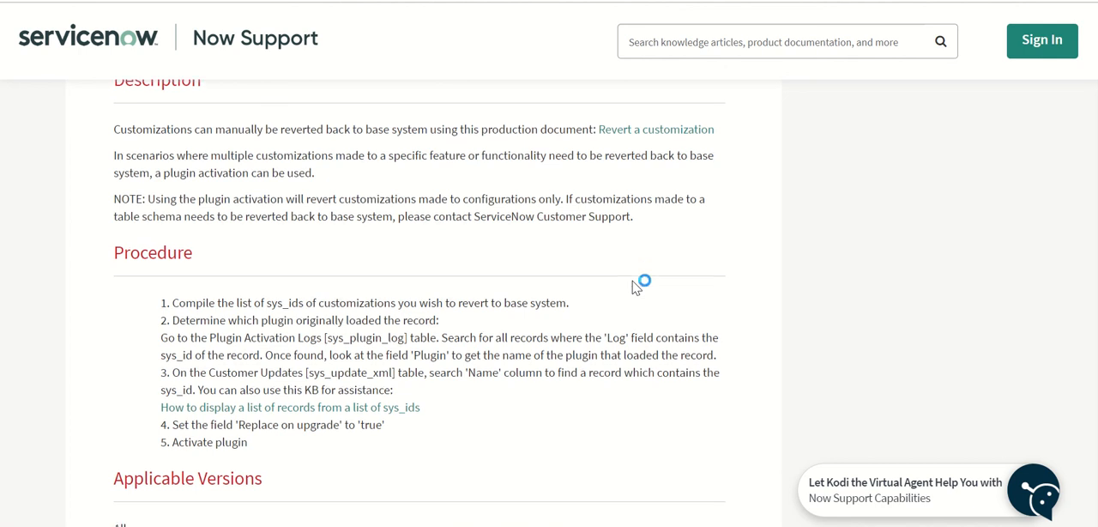
pyautogui.scroll(-3, 635, 283)
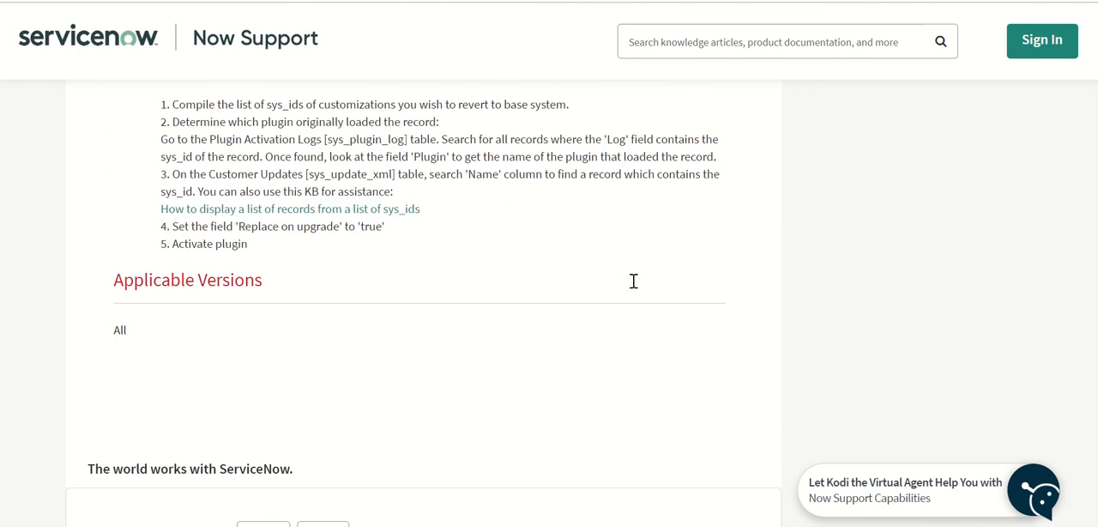
pyautogui.scroll(1, 634, 289)
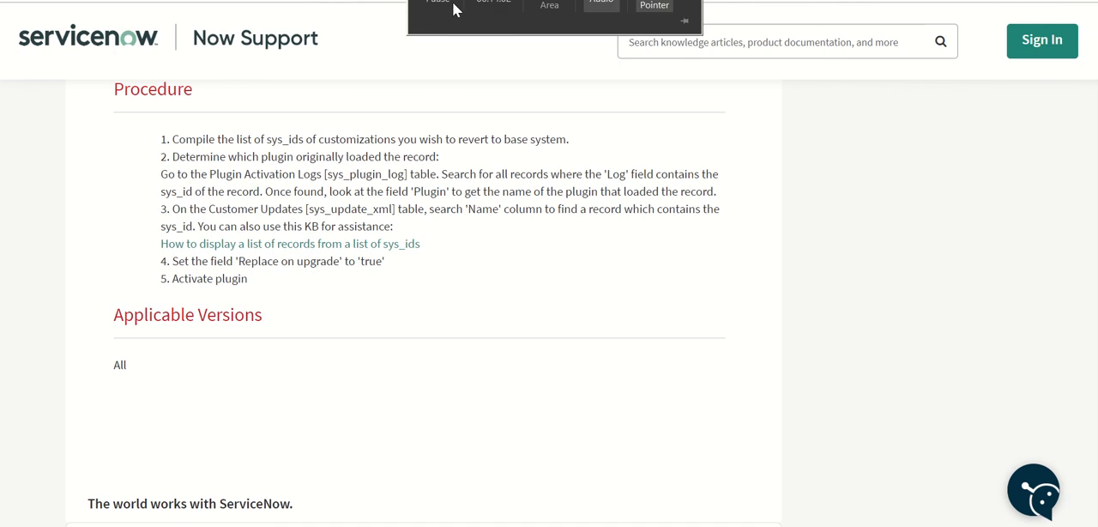
pyautogui.click(442, 8)
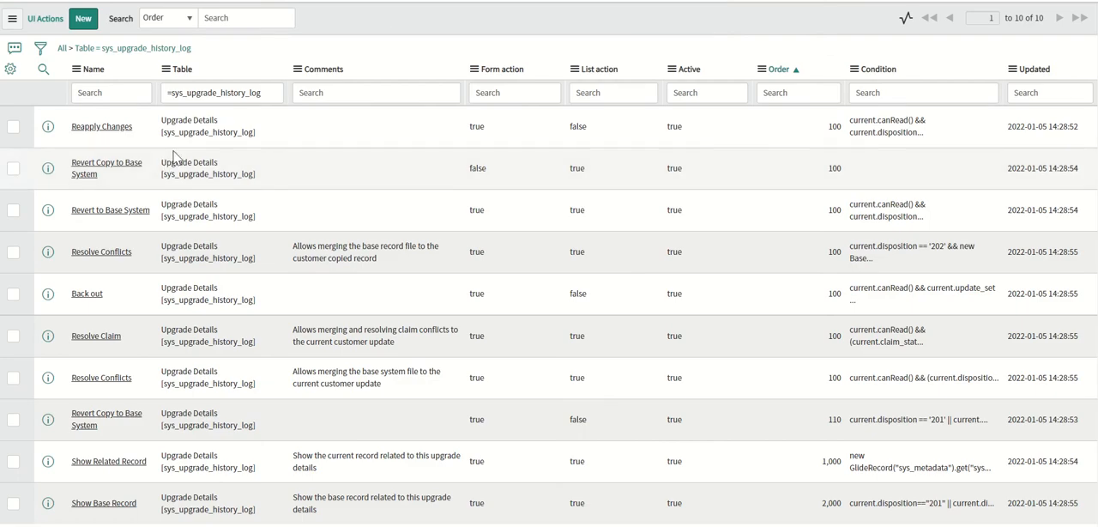
# Open the Revert Copy to Base System and Revert to Base System UI actions for sys_upgrade_history_log and review their settings and scripts.
pyautogui.click(377, 2)
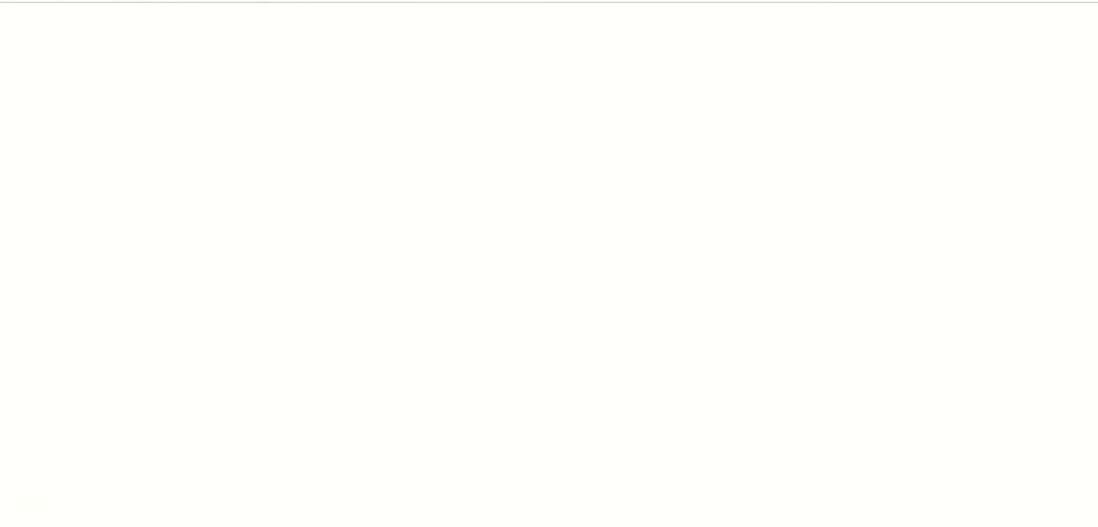
pyautogui.click(369, 2)
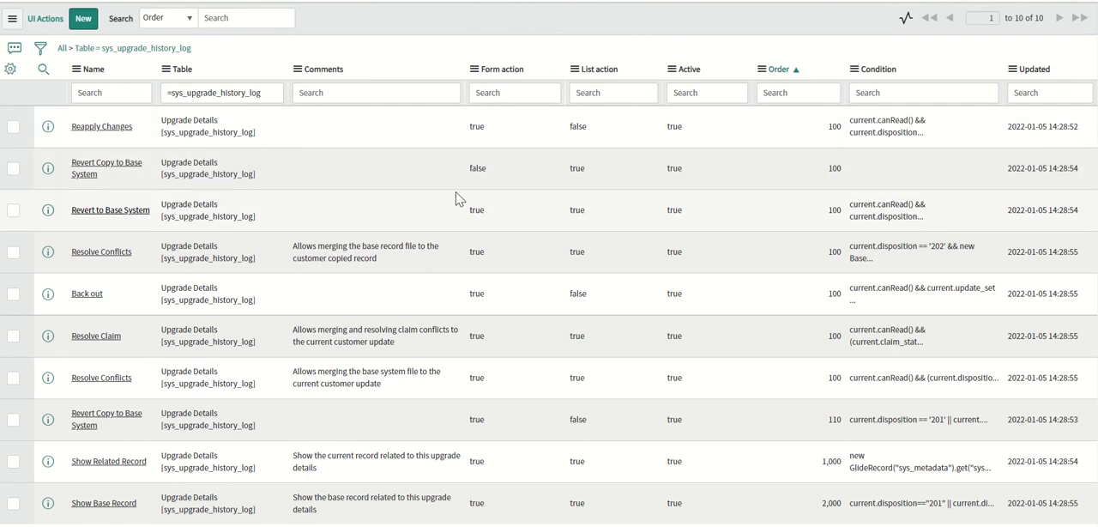
pyautogui.click(106, 162)
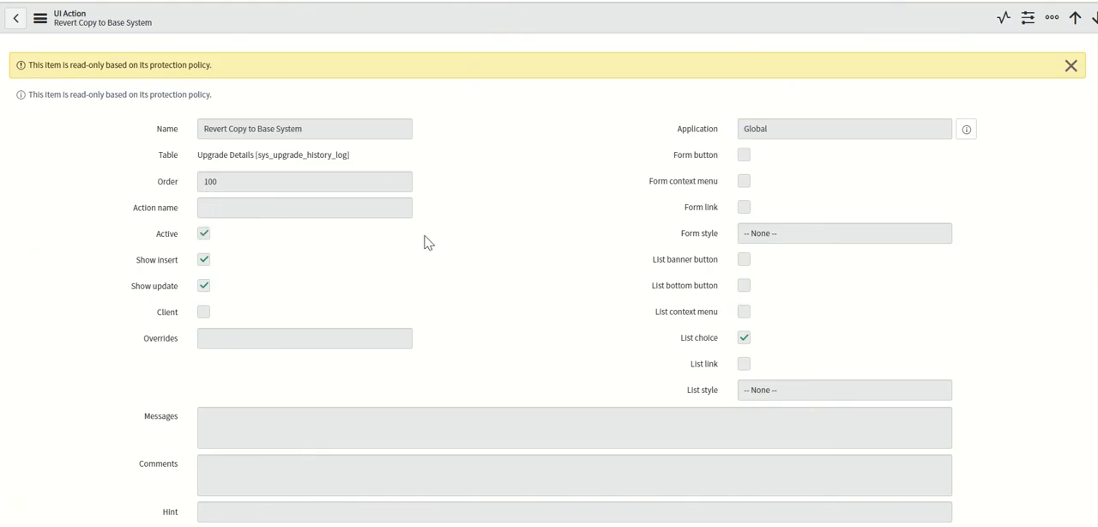
pyautogui.scroll(-1, 427, 243)
pyautogui.scroll(-5, 427, 242)
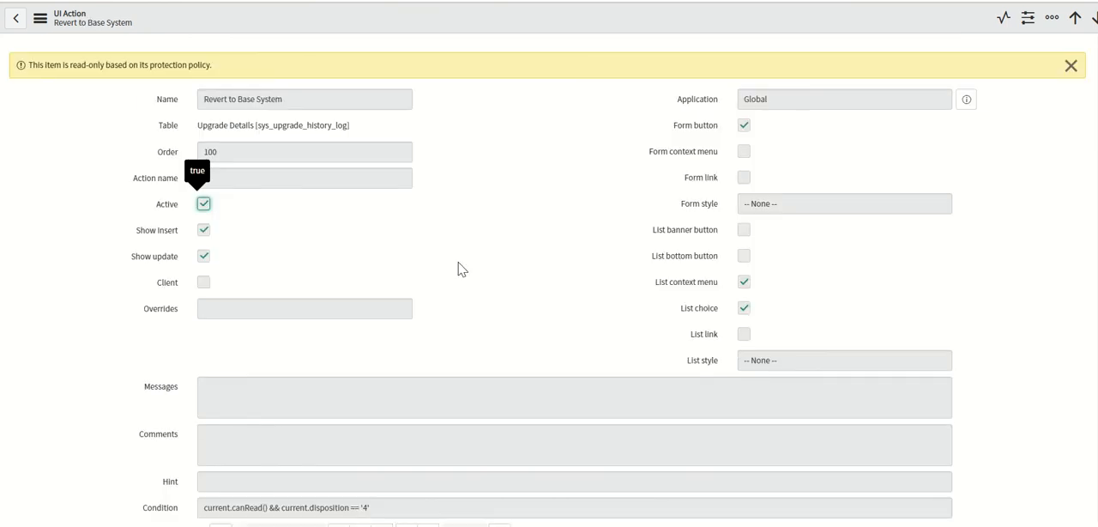
pyautogui.scroll(-3, 458, 269)
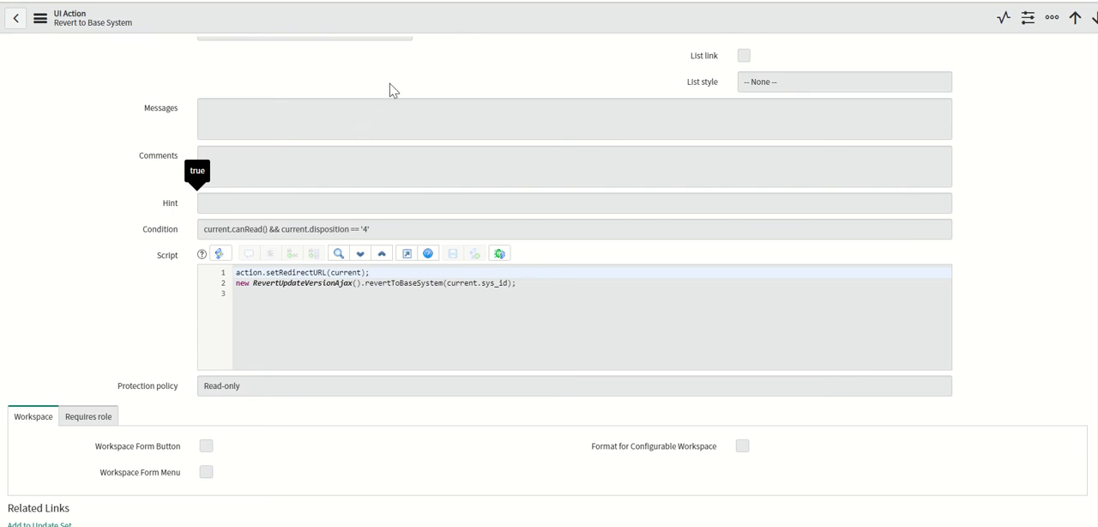
# Return to the Revert Copy to Base System UI action and open the BaseUpgradeLogAPI definition referenced in its script.
pyautogui.click(394, 1)
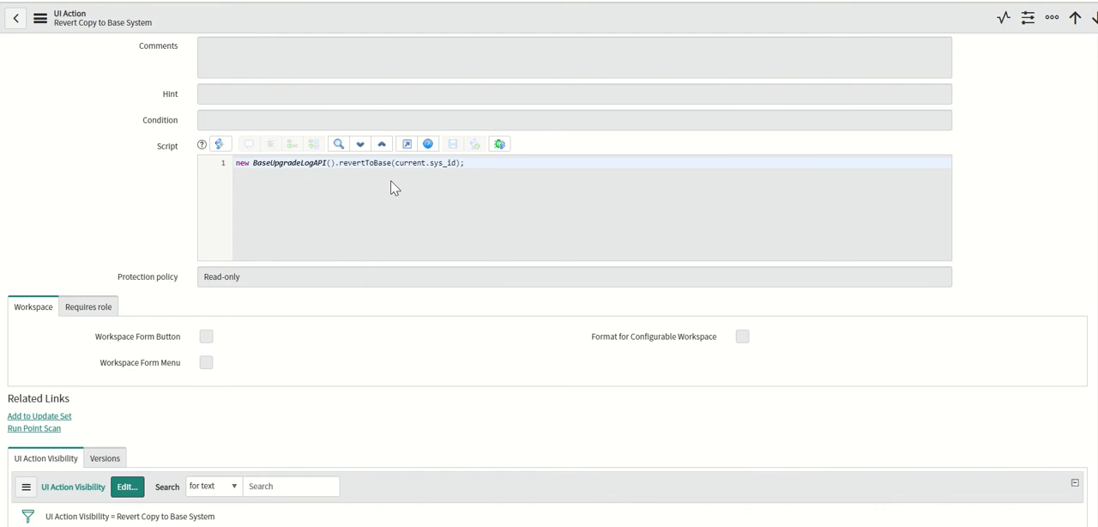
pyautogui.doubleClick(293, 163)
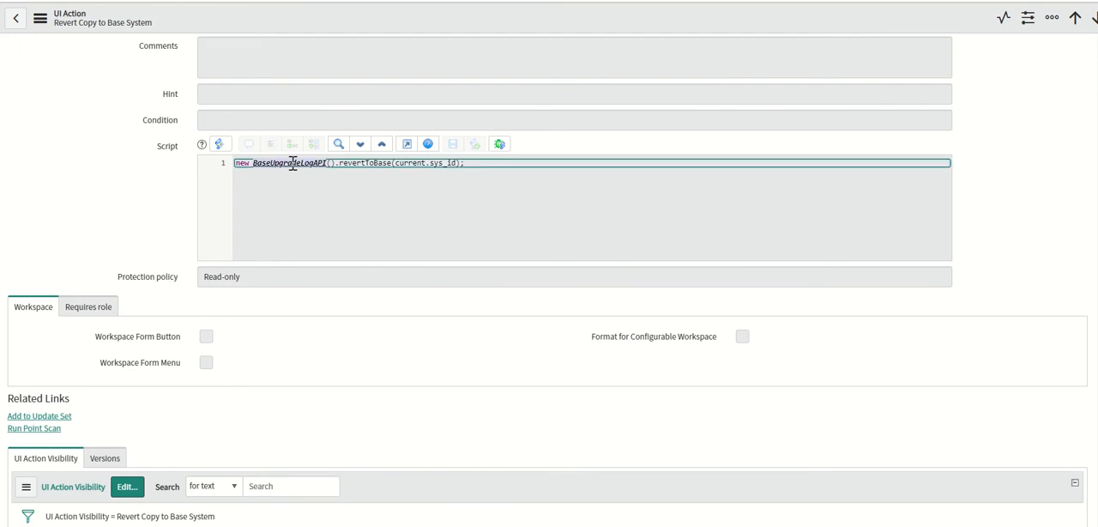
pyautogui.rightClick(293, 163)
pyautogui.click(271, 165)
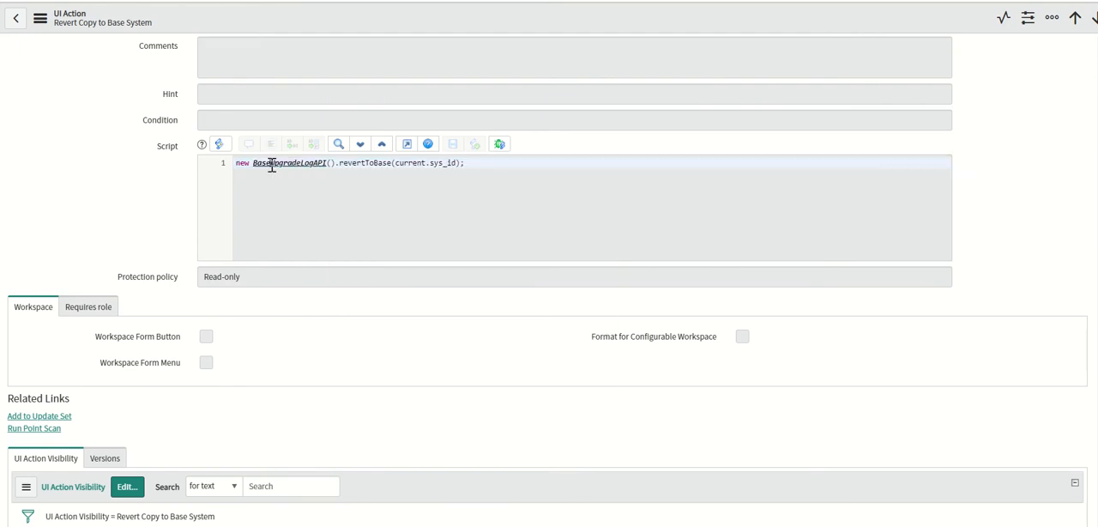
pyautogui.rightClick(271, 164)
pyautogui.click(292, 175)
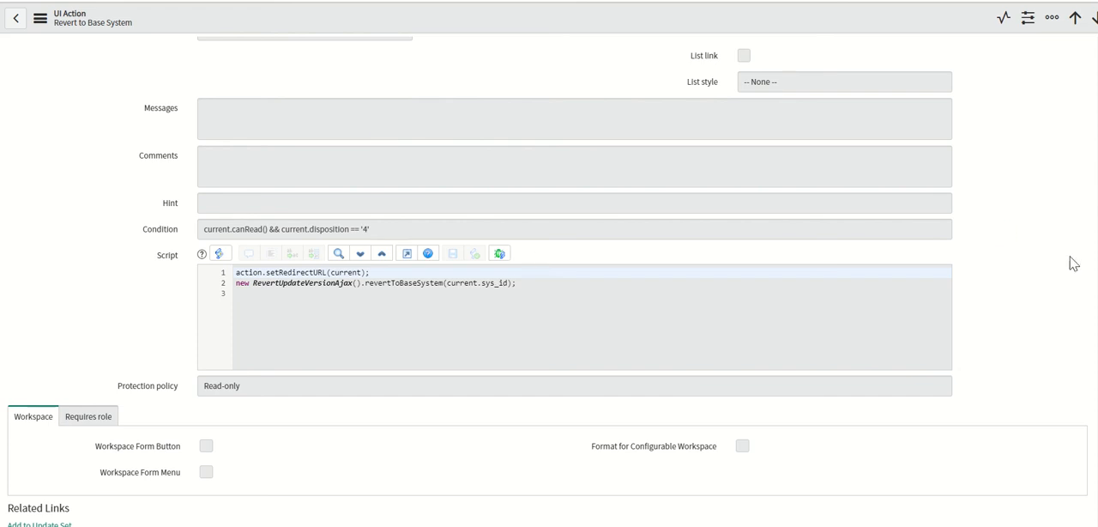
# Examine the BaseUpgradeLogAPI script include, covering its script, Versions and Access Controls.
pyautogui.scroll(-2, 585, 257)
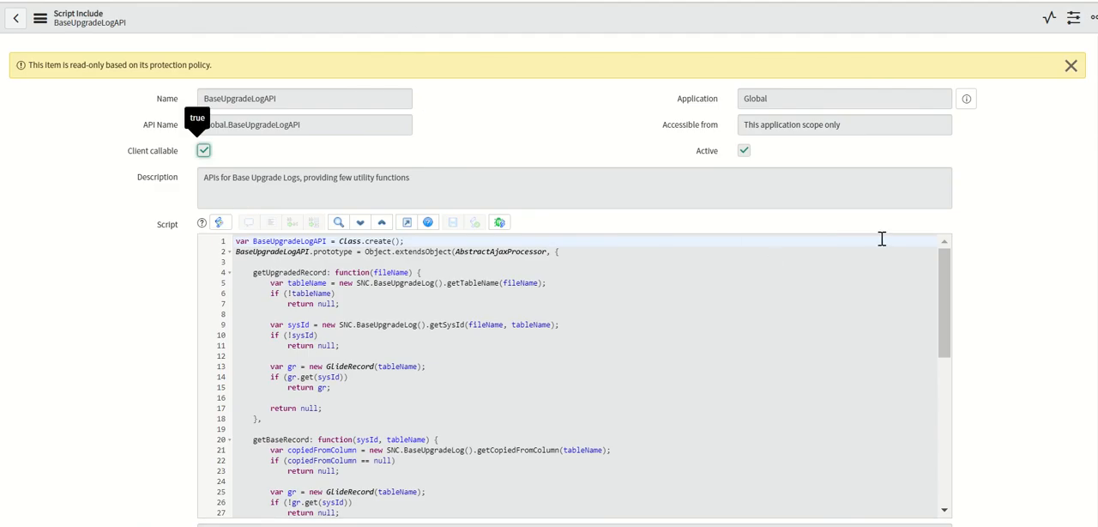
pyautogui.scroll(-4, 238, 354)
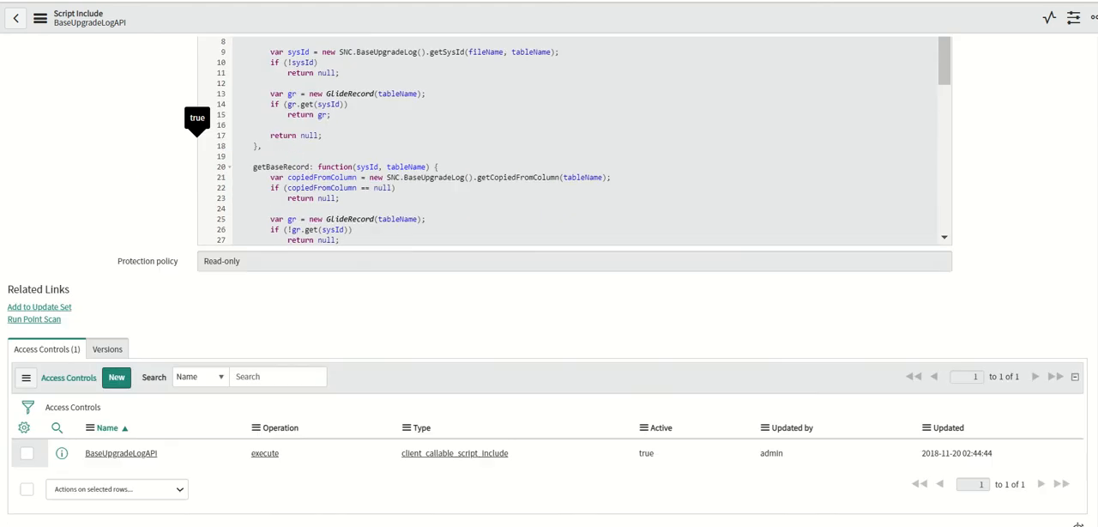
pyautogui.click(110, 333)
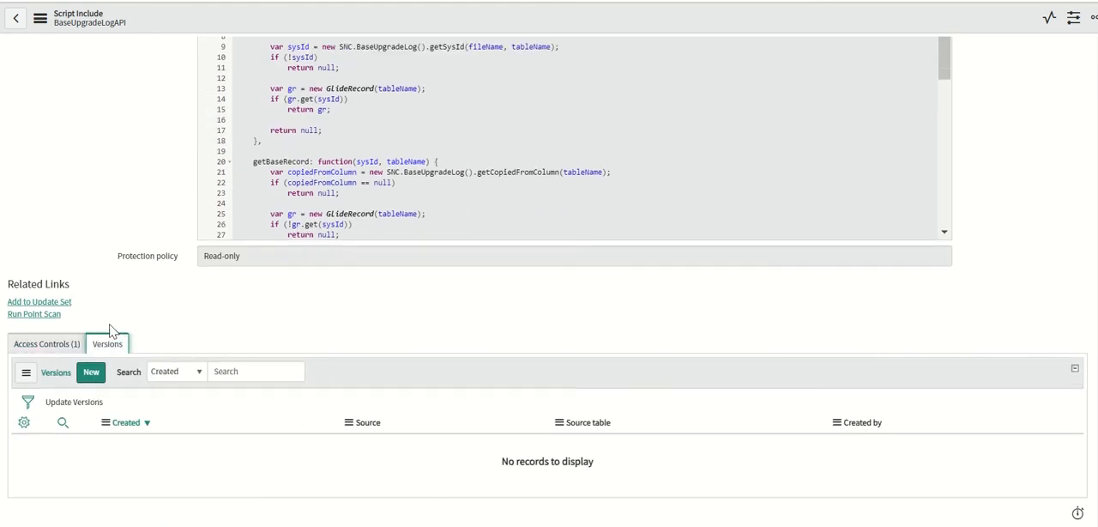
pyautogui.click(67, 352)
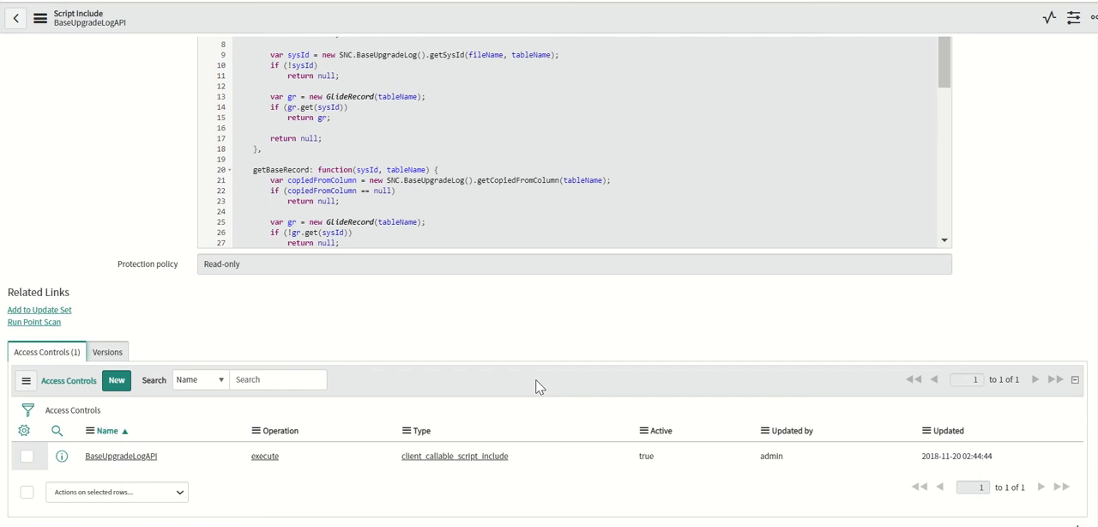
pyautogui.scroll(2, 1094, 283)
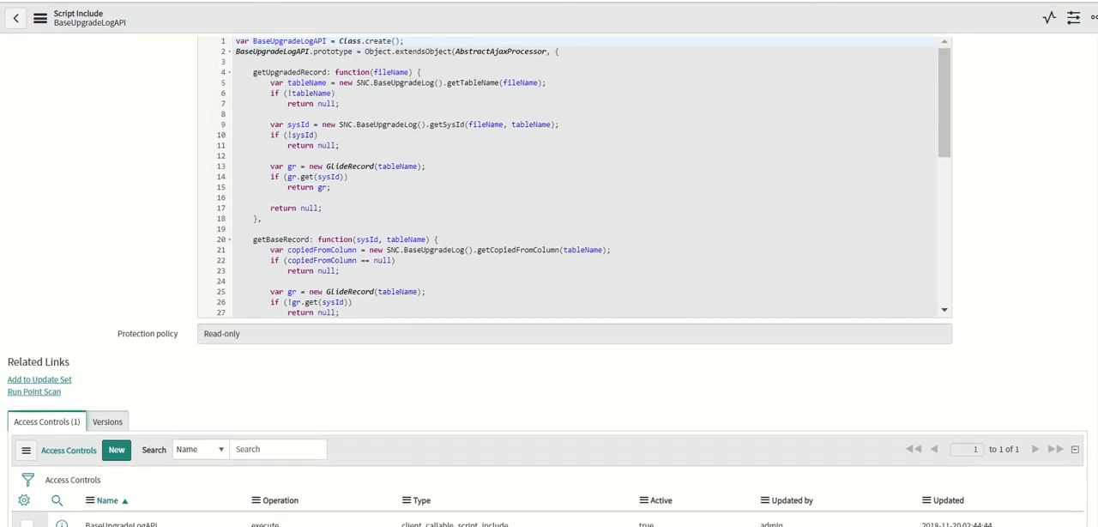
pyautogui.scroll(2, 549, 283)
pyautogui.scroll(-3, 549, 283)
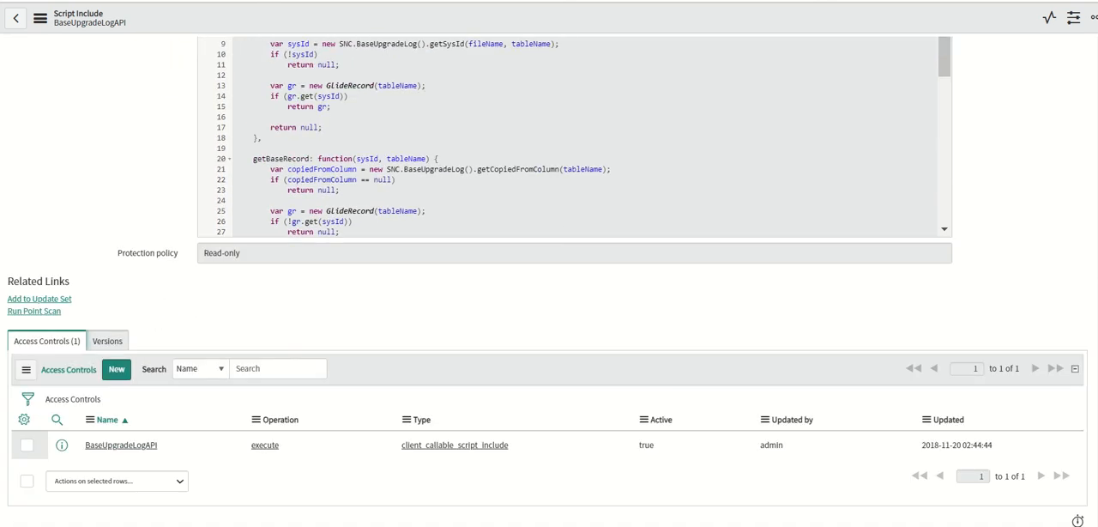
pyautogui.scroll(5, 1080, 252)
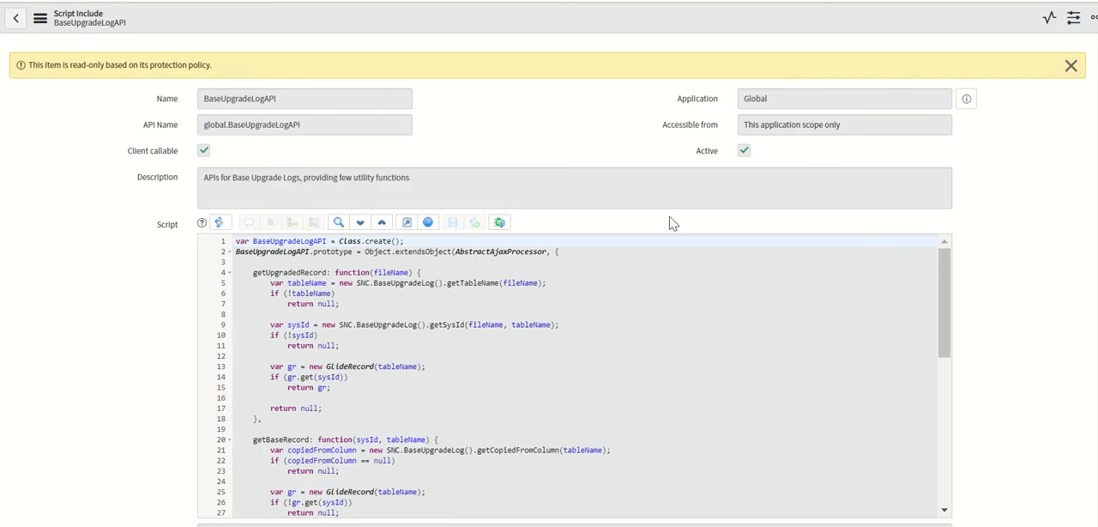
pyautogui.click(639, 281)
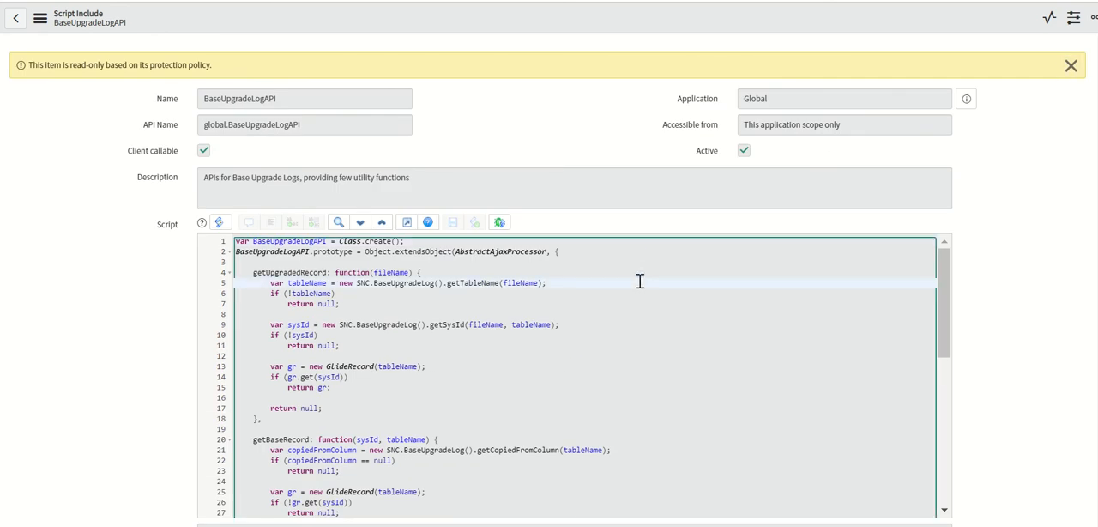
# Read through the whole BaseUpgradeLogAPI script, from getUpgradedRecord to the revertToBase function and the type declaration.
pyautogui.press('Down')
pyautogui.press('Down')
pyautogui.press('Down')
pyautogui.press('Down')
pyautogui.press('Down')
pyautogui.press('Down')
pyautogui.press('Down')
pyautogui.press('Down')
pyautogui.press('Down')
pyautogui.press('Down')
pyautogui.press('Down')
pyautogui.press('Down')
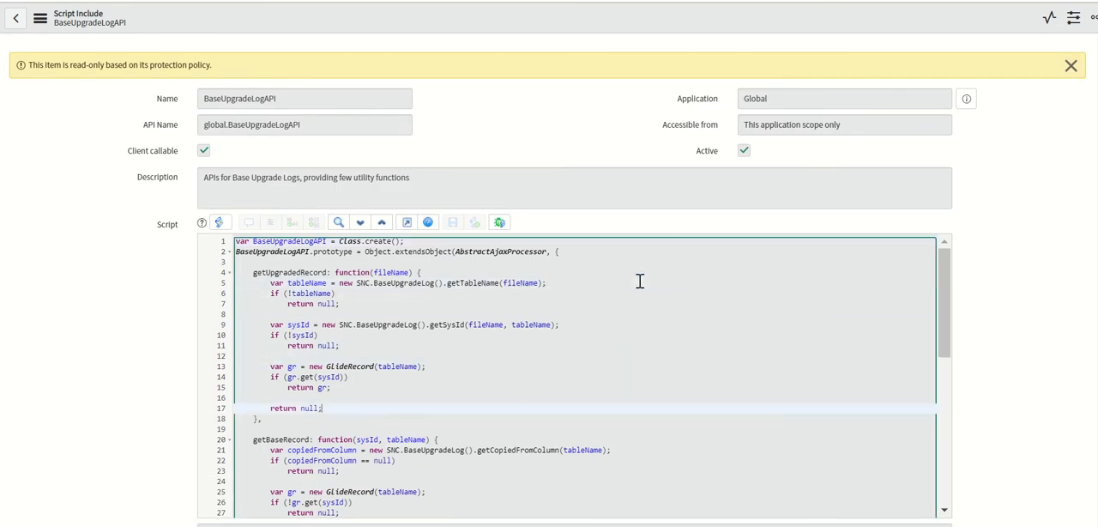
pyautogui.press('Down')
pyautogui.press('Down')
pyautogui.press('Down')
pyautogui.press('Down')
pyautogui.press('Down')
pyautogui.press('Down')
pyautogui.press('Down')
pyautogui.press('Down')
pyautogui.press('Down')
pyautogui.press('Down')
pyautogui.press('Down')
pyautogui.press('Down')
pyautogui.press('Down')
pyautogui.press('Down')
pyautogui.press('Down')
pyautogui.press('Down')
pyautogui.press('Down')
pyautogui.press('Down')
pyautogui.press('Down')
pyautogui.press('Down')
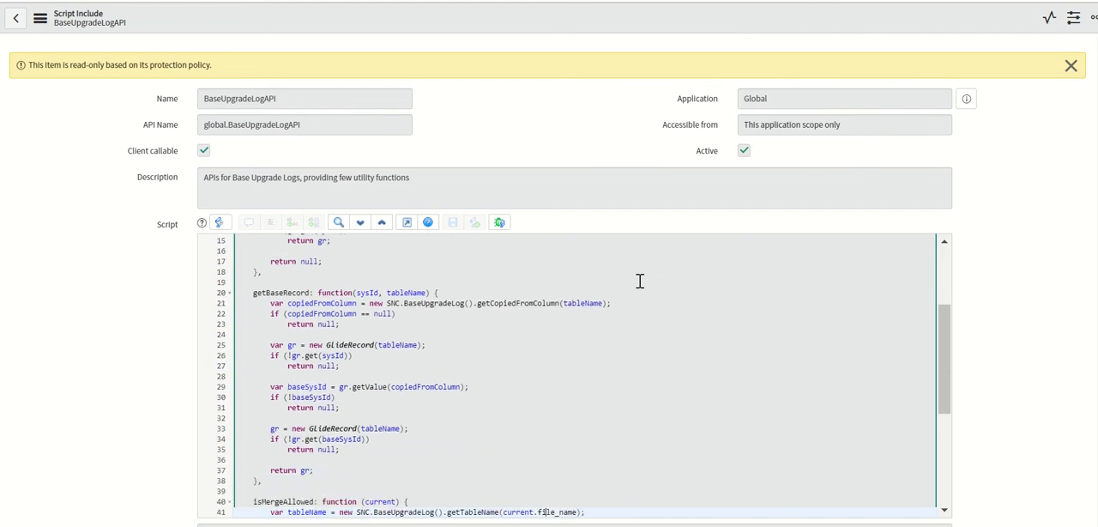
pyautogui.press('Down')
pyautogui.press('Down')
pyautogui.press('Down')
pyautogui.press('Down')
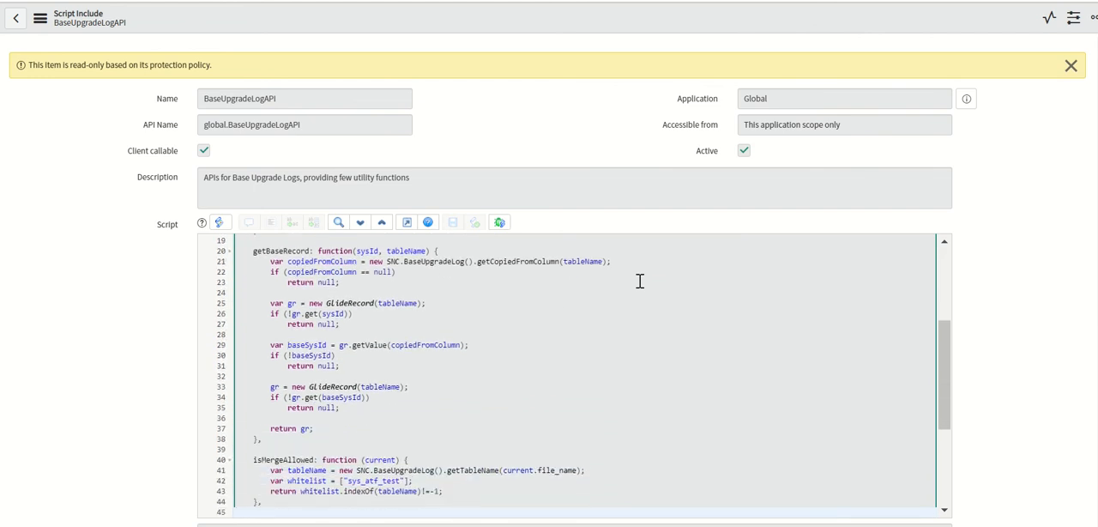
pyautogui.press('Down')
pyautogui.press('Down')
pyautogui.press('Down')
pyautogui.press('Down')
pyautogui.press('Down')
pyautogui.press('Down')
pyautogui.press('Down')
pyautogui.press('Down')
pyautogui.press('Down')
pyautogui.press('Down')
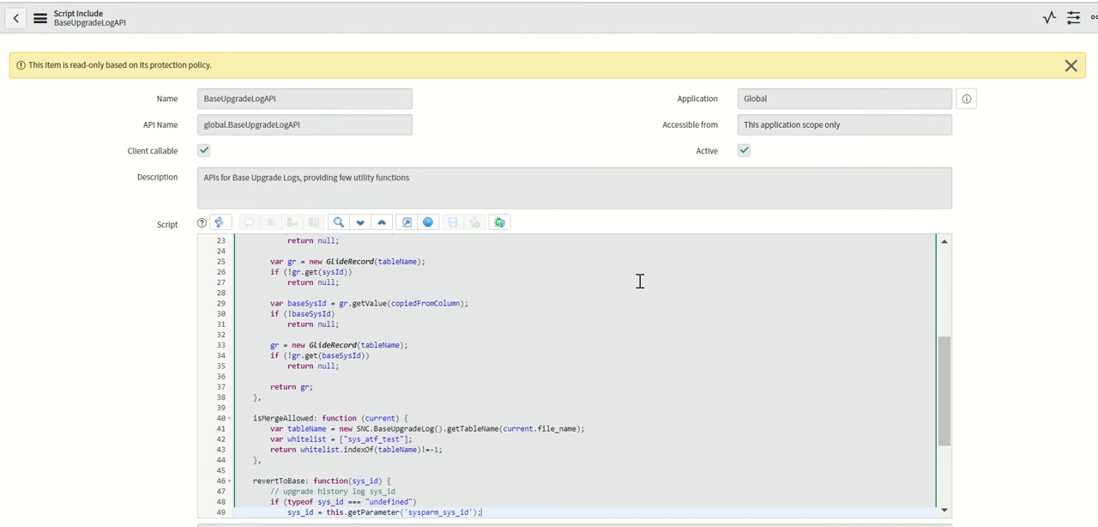
pyautogui.press('Down')
pyautogui.press('Down')
pyautogui.press('Down')
pyautogui.press('Down')
pyautogui.press('Down')
pyautogui.press('Down')
pyautogui.press('Down')
pyautogui.press('Down')
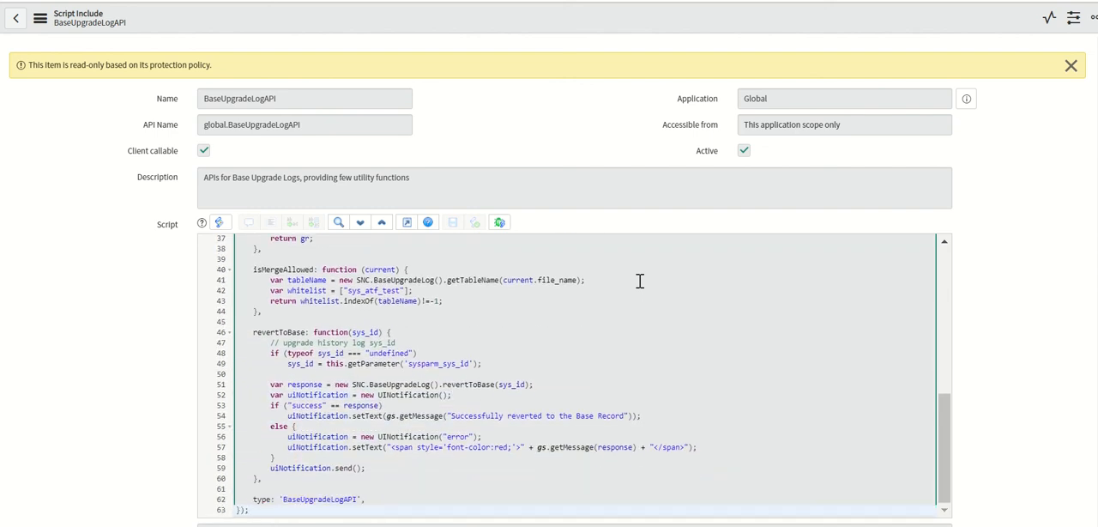
# Copy the script include's name and search Google for BaseUpgradeLogAPI.
pyautogui.doubleClick(291, 93)
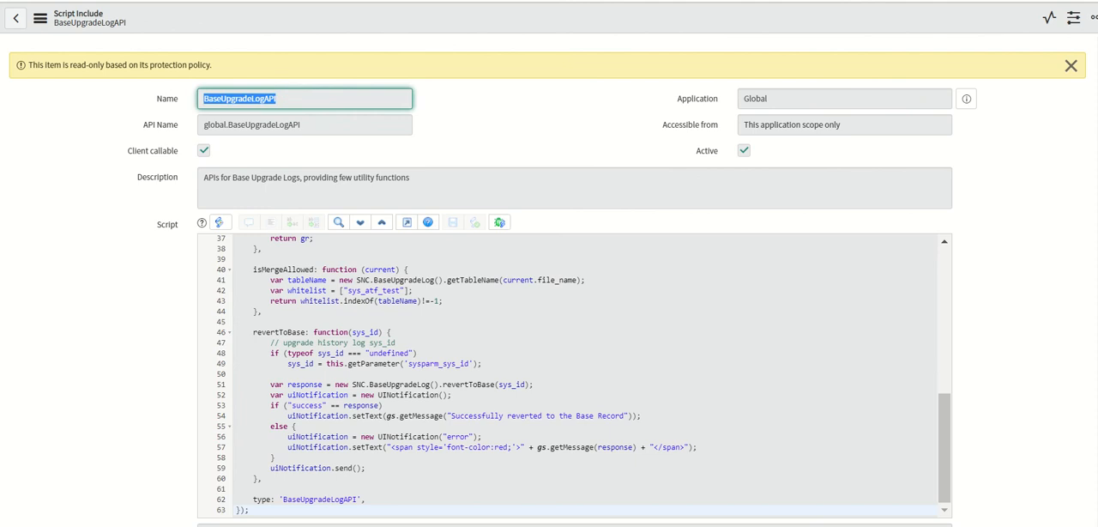
pyautogui.click(681, 2)
pyautogui.tripleClick(477, 43)
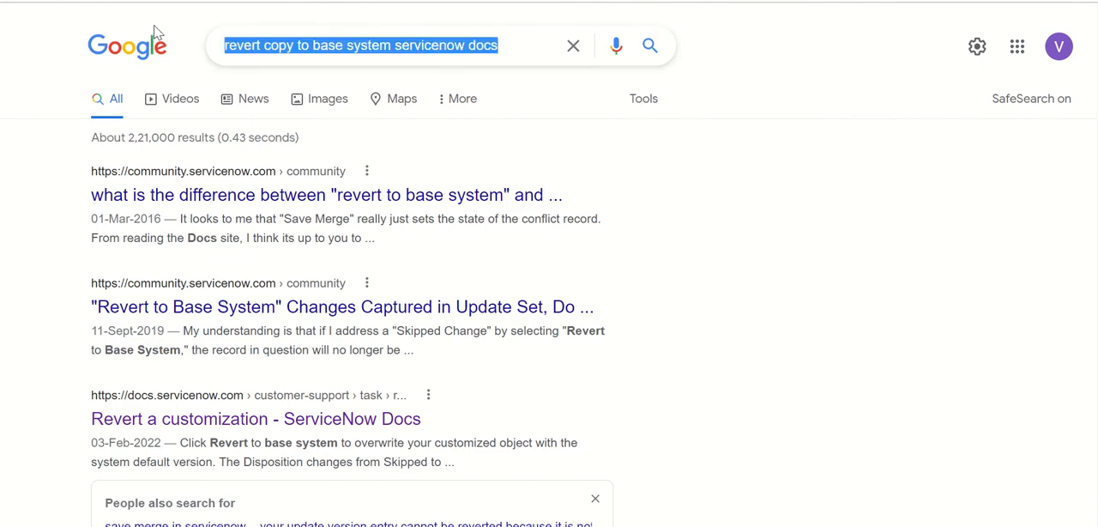
pyautogui.hotkey('ctrl', 'v')
pyautogui.press('Return')
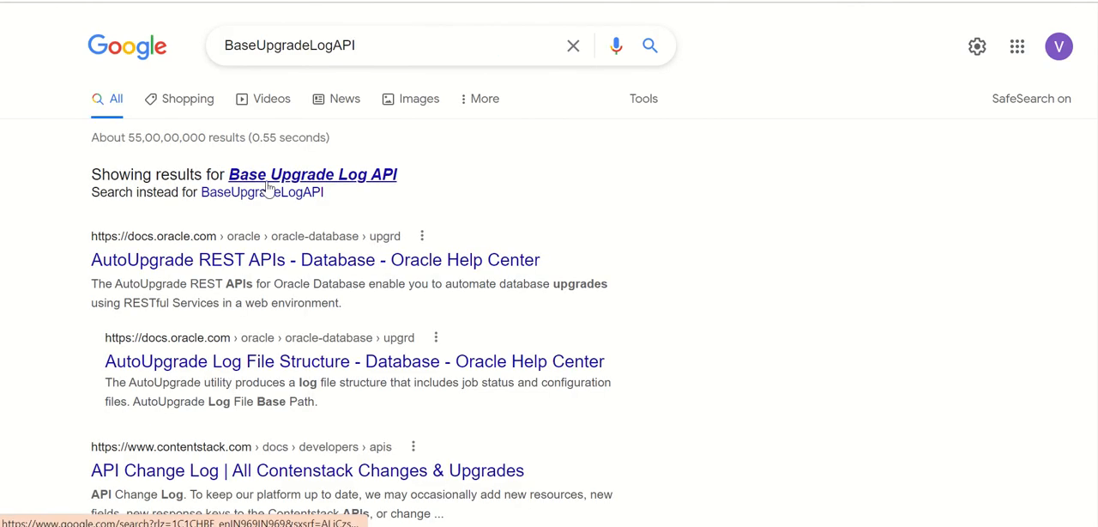
# Refine the Google search to "BaseUpgradeLogAPI + servicenow", look through the results and open the ServiceNow upgrades page.
pyautogui.click(399, 46)
pyautogui.write('+ sev')
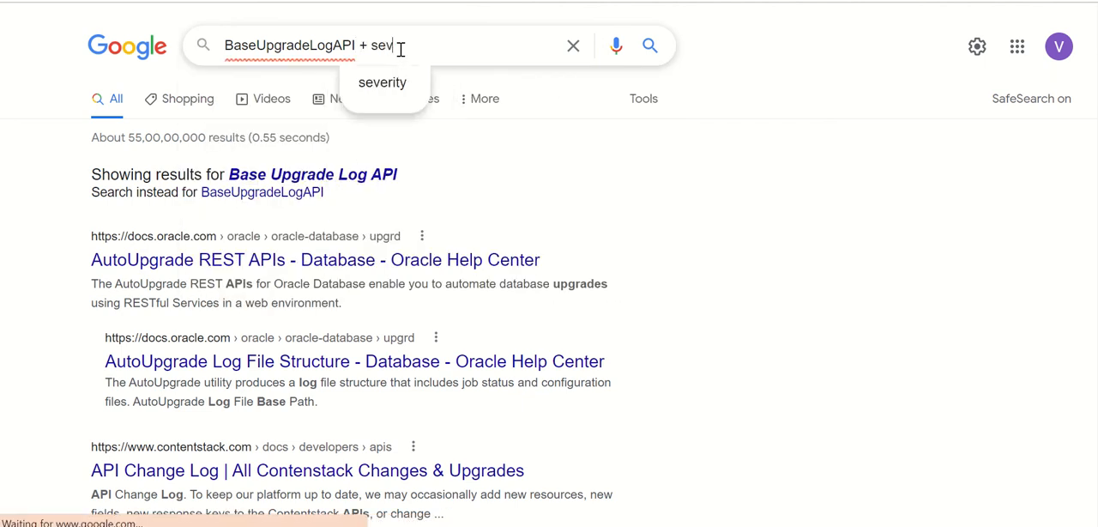
pyautogui.press('BackSpace')
pyautogui.write('rvicenow')
pyautogui.press('Return')
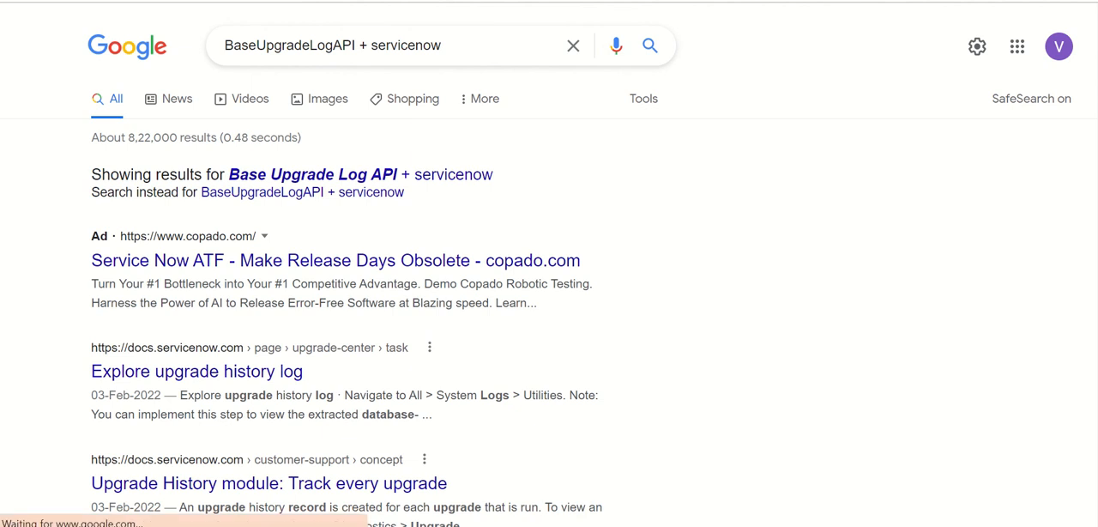
pyautogui.scroll(-4, 548, 283)
pyautogui.scroll(-3, 549, 283)
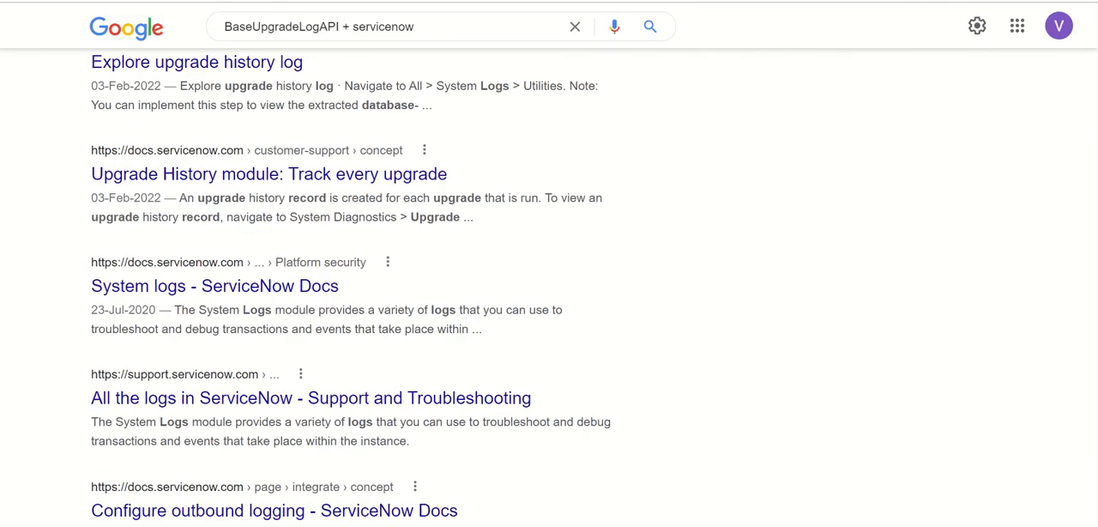
pyautogui.scroll(-2, 548, 283)
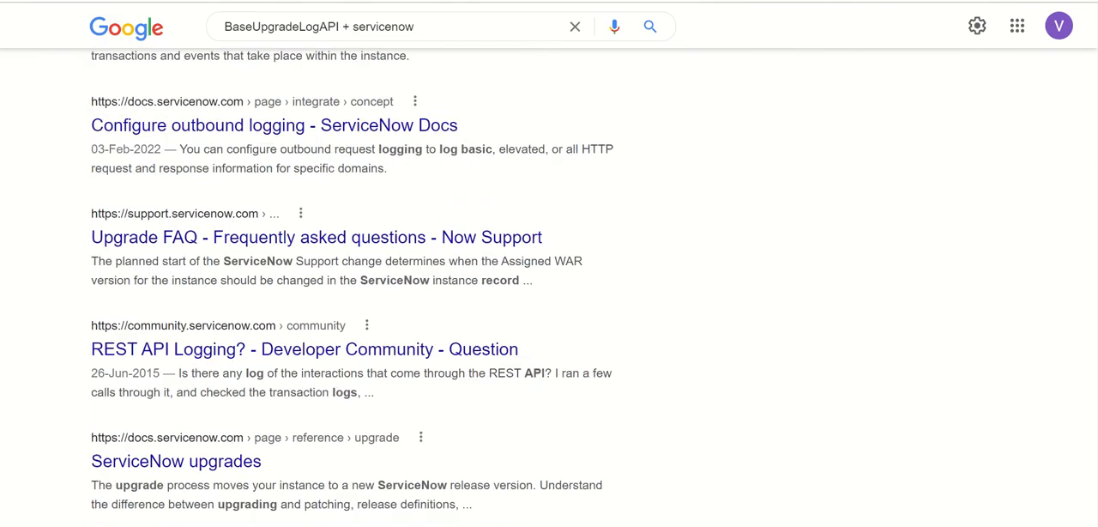
pyautogui.moveTo(1095, 321); pyautogui.dragTo(1092, 376)
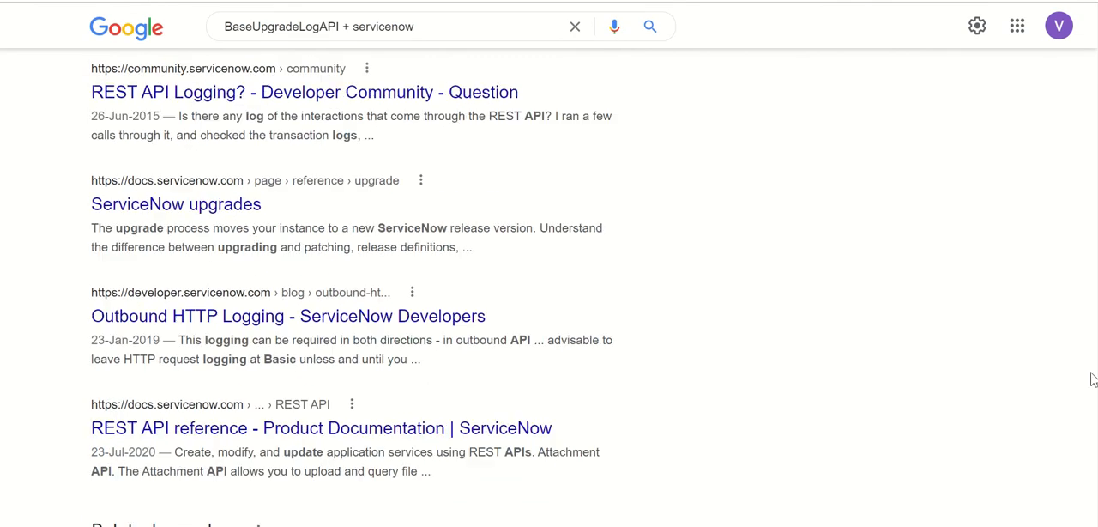
pyautogui.click(211, 205)
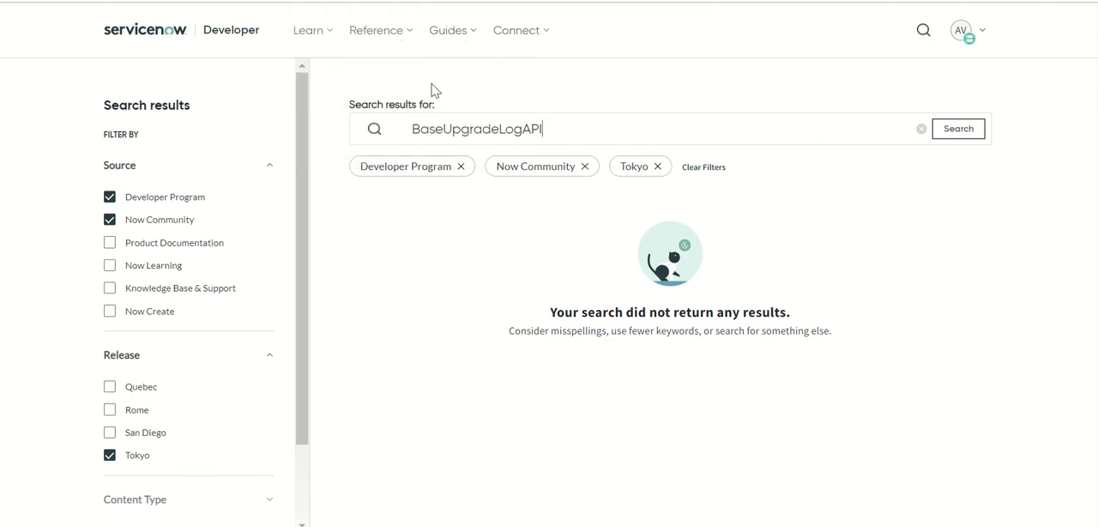
# Compare the settings and scripts of the Revert Copy to Base System and Revert to Base System UI actions.
pyautogui.hotkey('ctrl', 'shift', 'Tab')
pyautogui.hotkey('ctrl', 'shift', 'Tab')
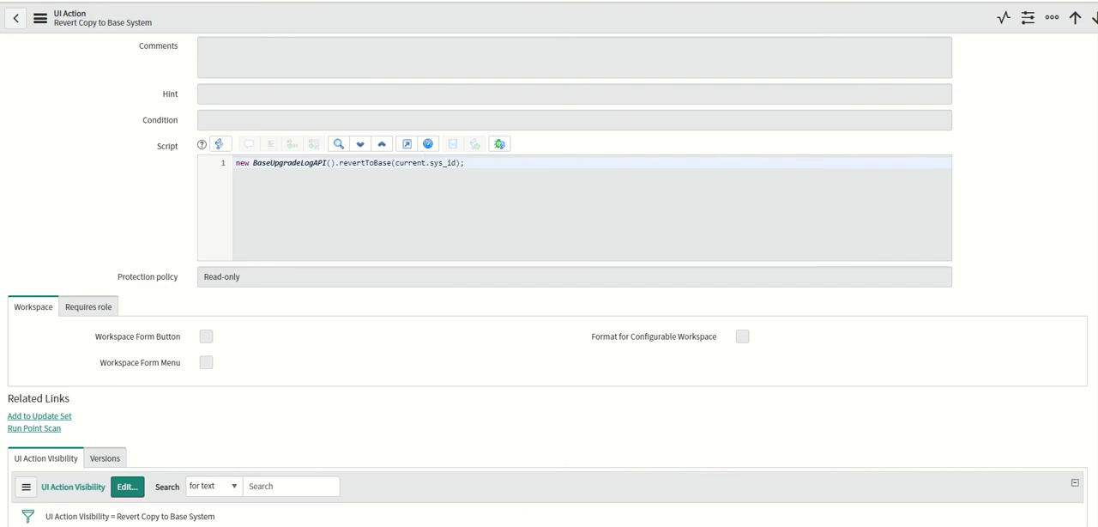
pyautogui.scroll(3, 549, 283)
pyautogui.scroll(3, 549, 283)
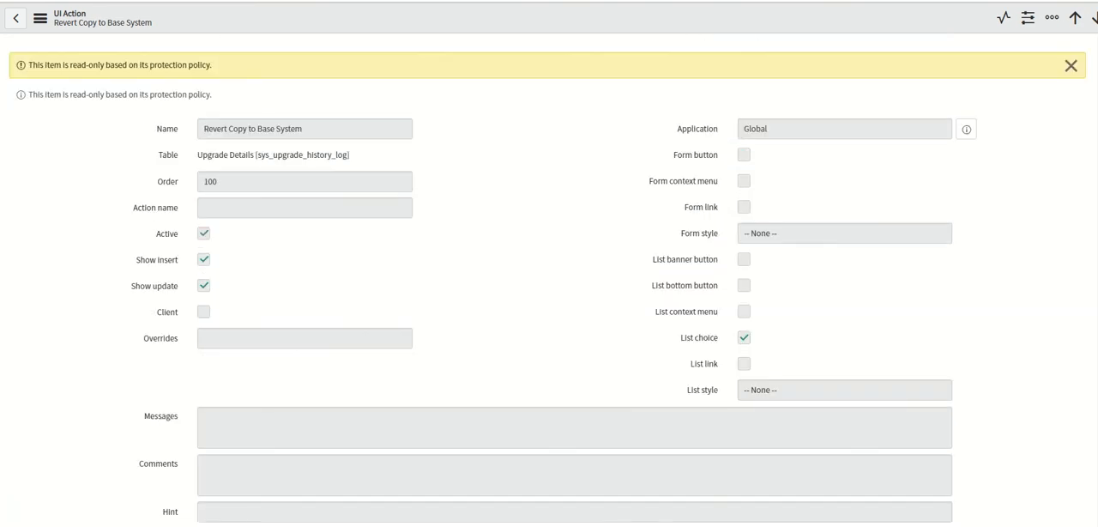
pyautogui.hotkey('ctrl', 'Tab')
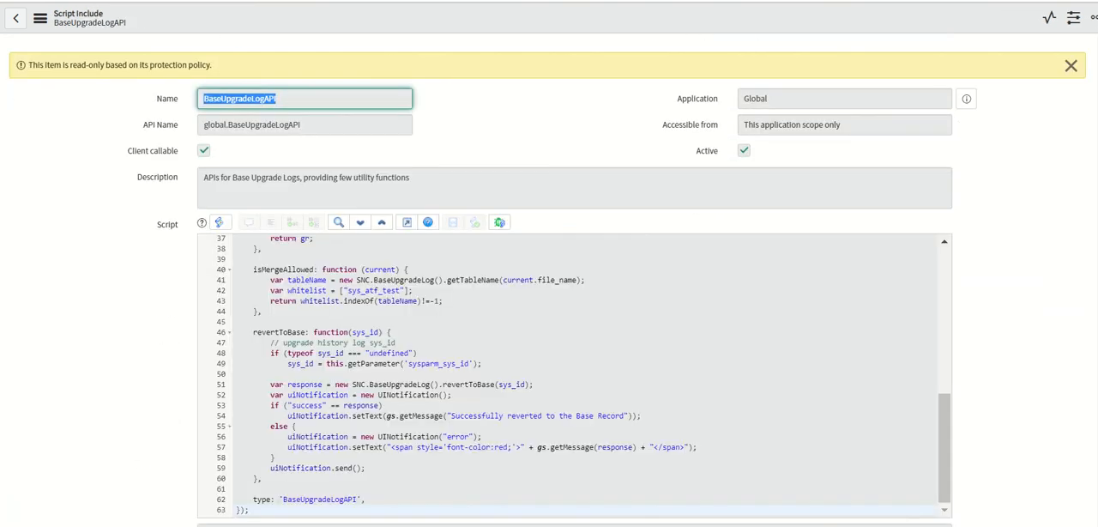
pyautogui.hotkey('ctrl', 'Tab')
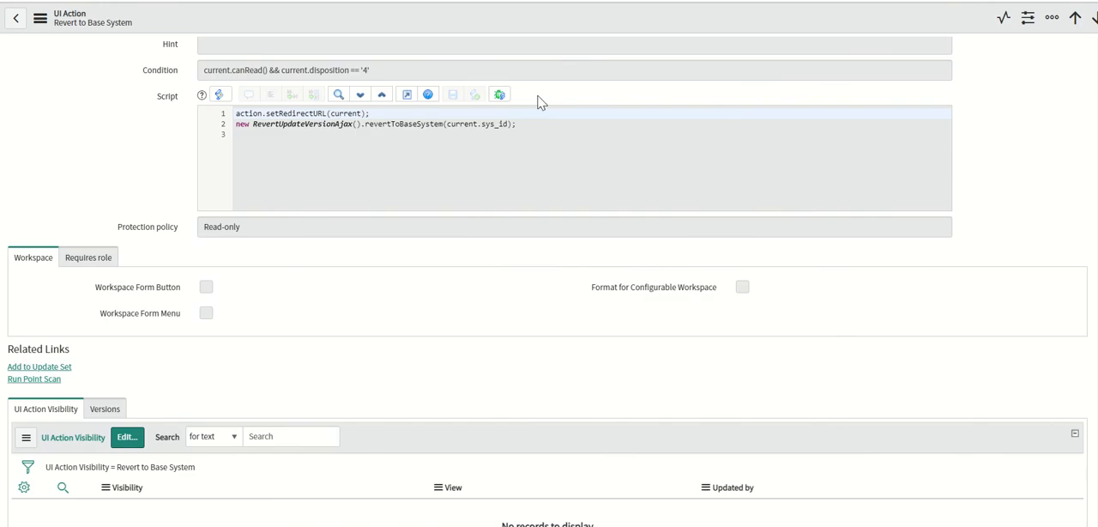
pyautogui.scroll(5, 1091, 309)
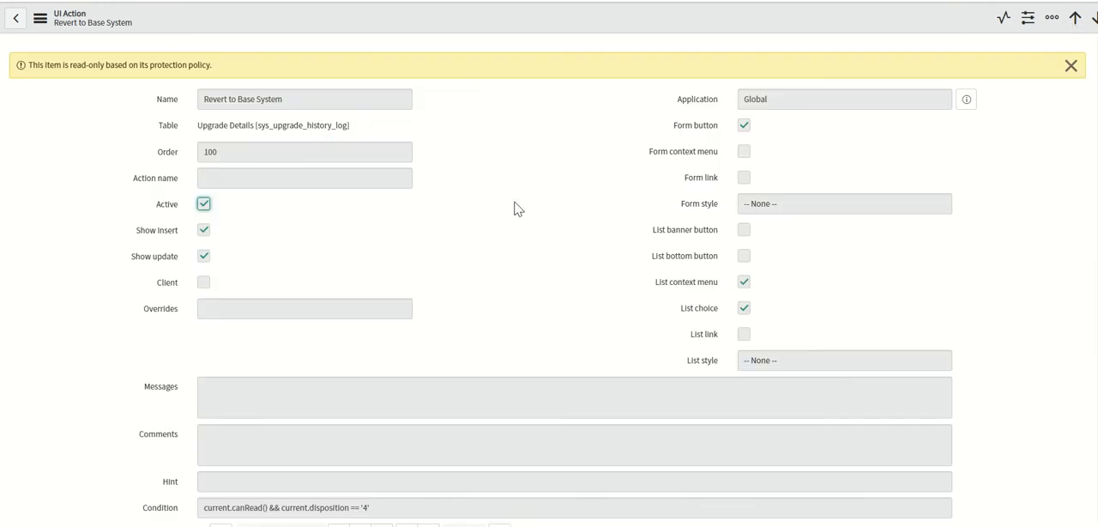
pyautogui.scroll(-3, 488, 287)
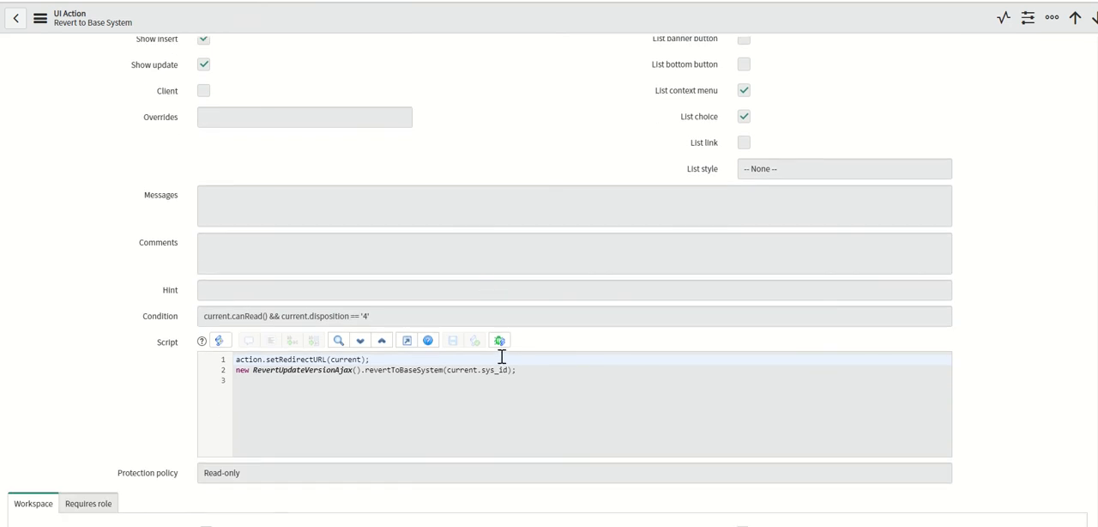
# Revert the selected skipped Priority 2 Access Control upgrade records to the base system from the Upgrade Details list.
pyautogui.moveTo(442, 4)
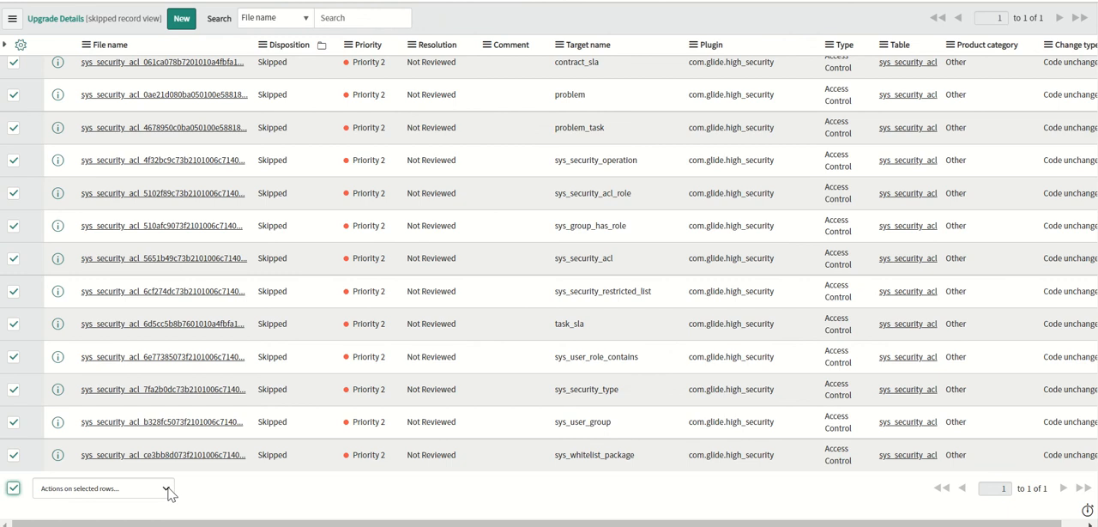
pyautogui.click(167, 488)
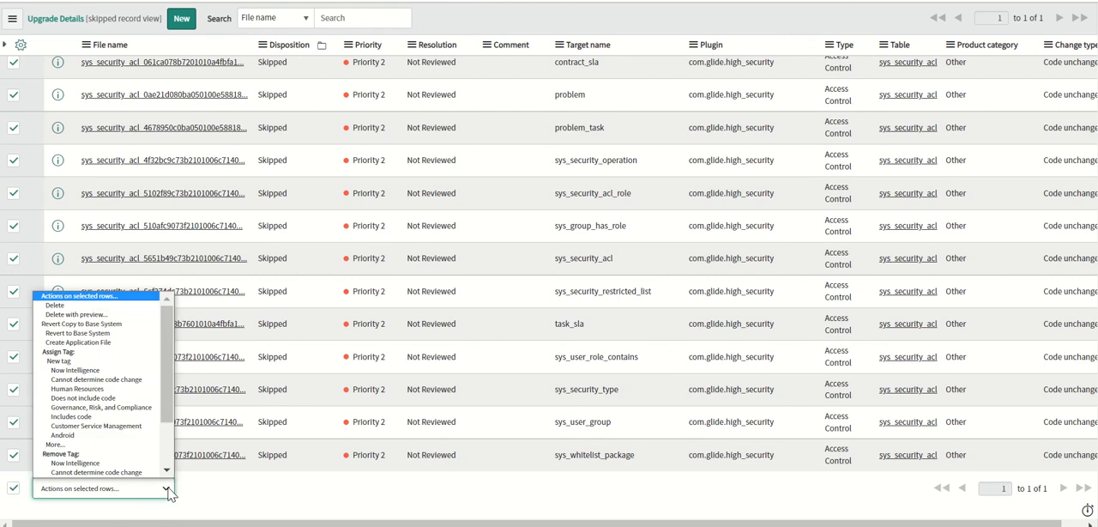
pyautogui.click(119, 320)
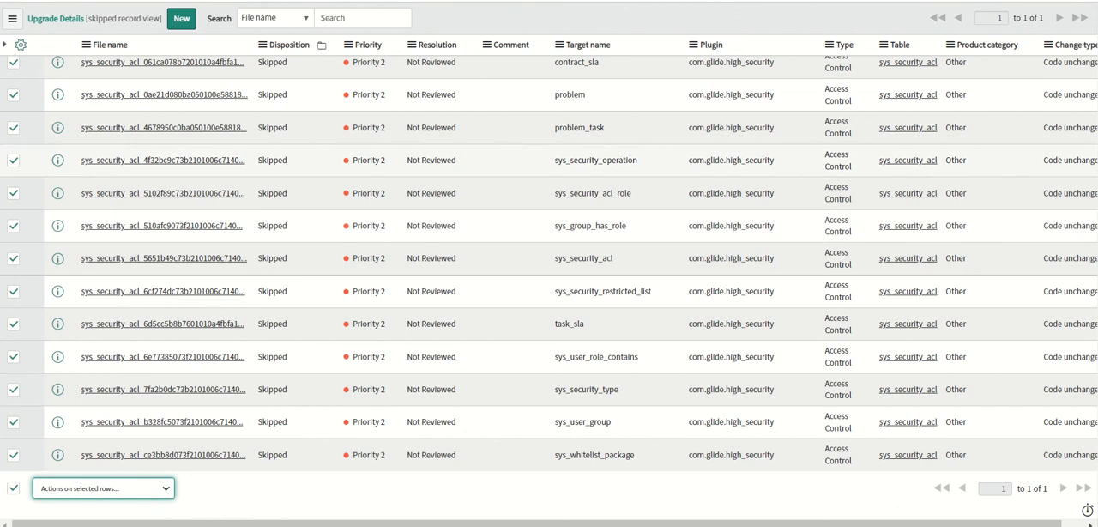
pyautogui.click(450, 7)
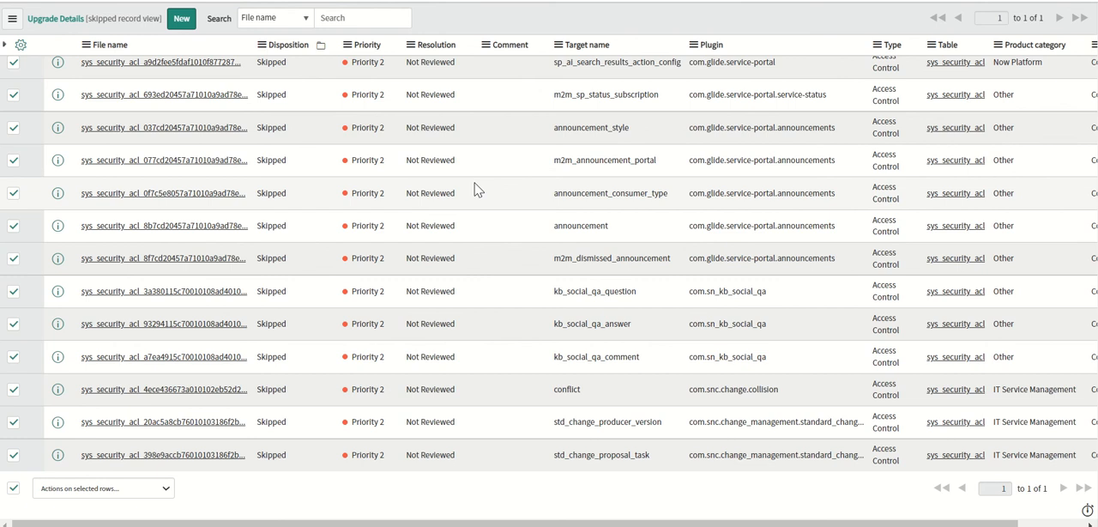
# Apply Revert to Base System to all selected rows in the batch of skipped Access Control records ending with std_change_proposal.
pyautogui.scroll(10, 549, 287)
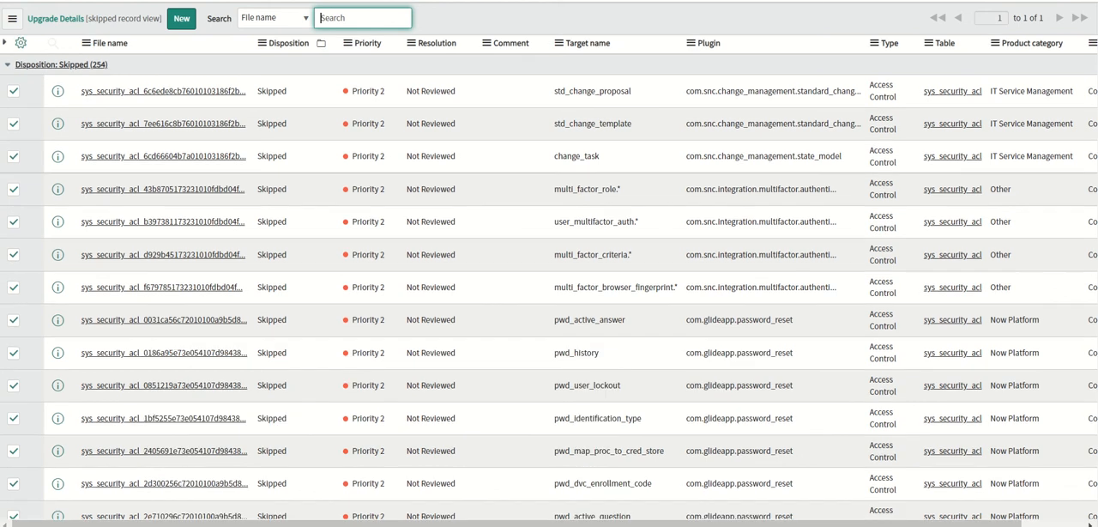
pyautogui.scroll(-10, 934, 300)
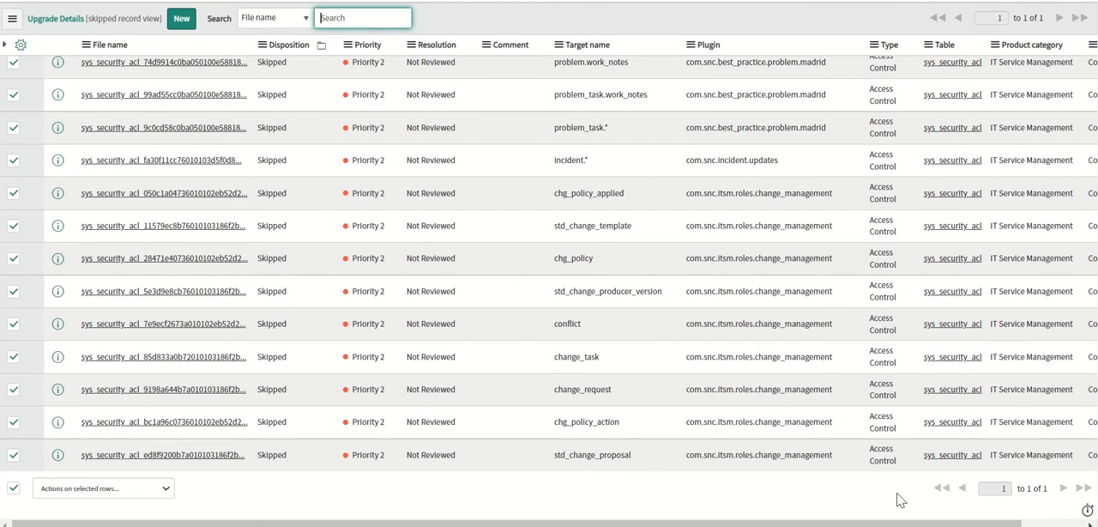
pyautogui.click(96, 487)
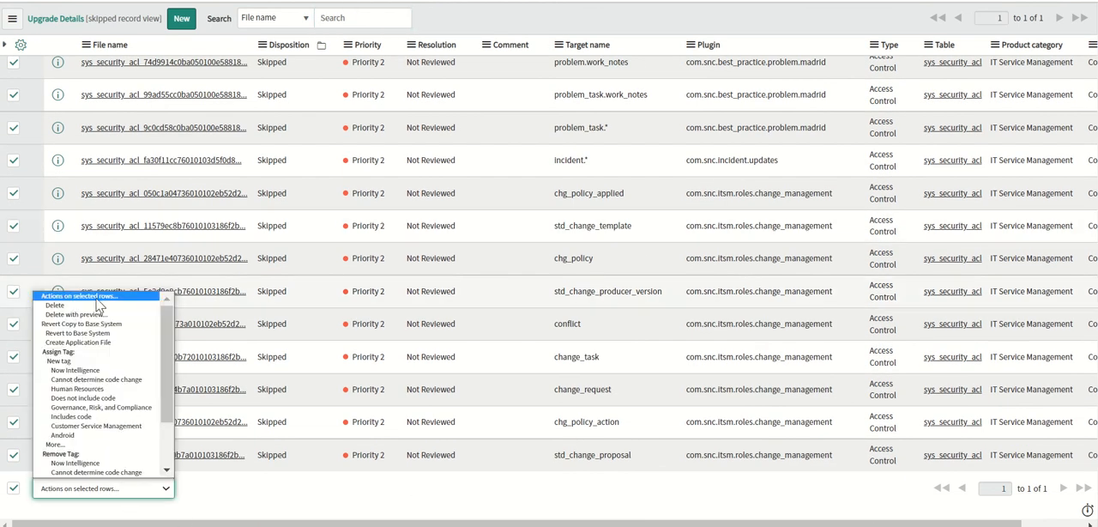
pyautogui.click(92, 332)
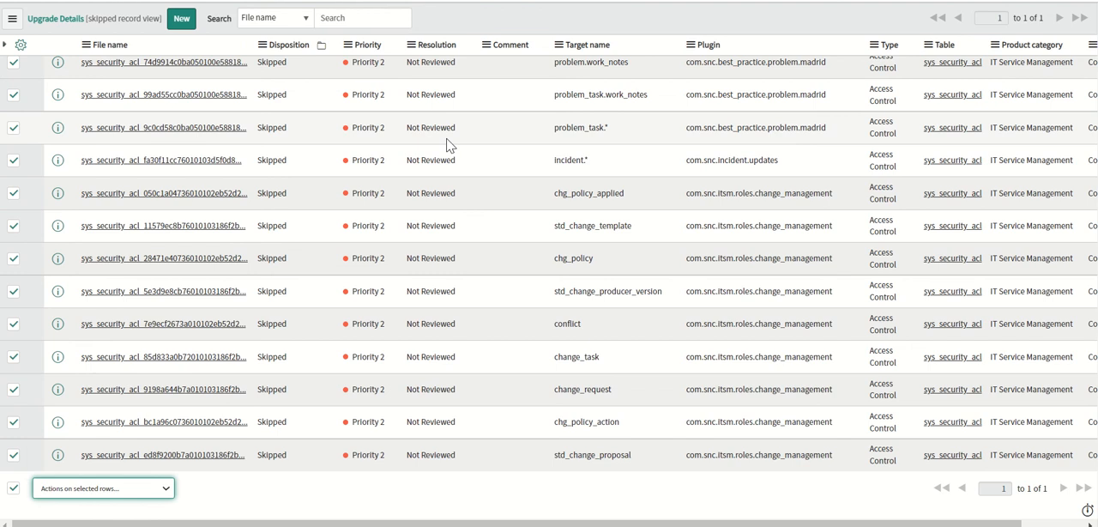
# Check the std_change_proposal upgrade record's resolution and disposition, and return to the skipped Upgrade Details list.
pyautogui.moveTo(657, 520); pyautogui.dragTo(824, 521)
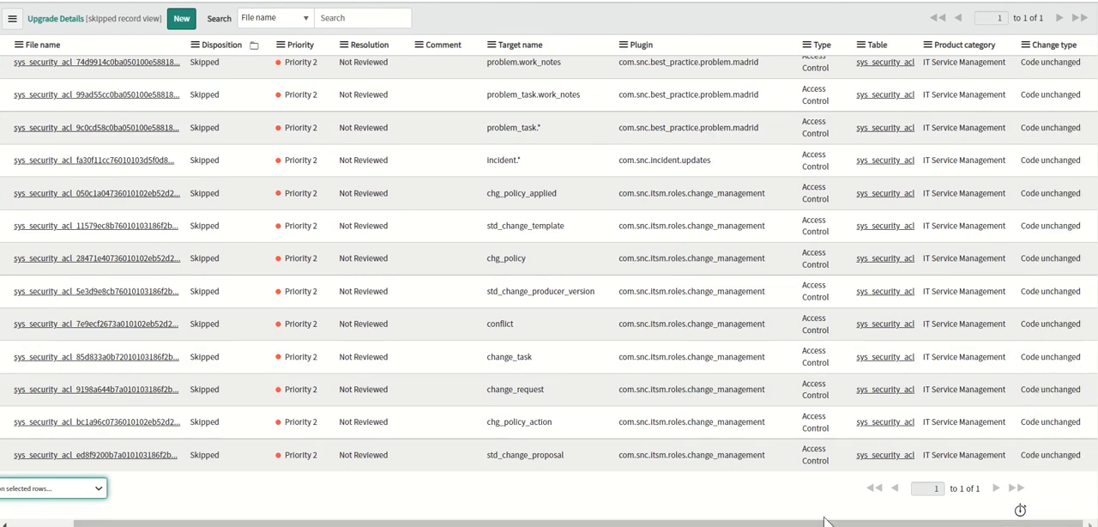
pyautogui.click(118, 201)
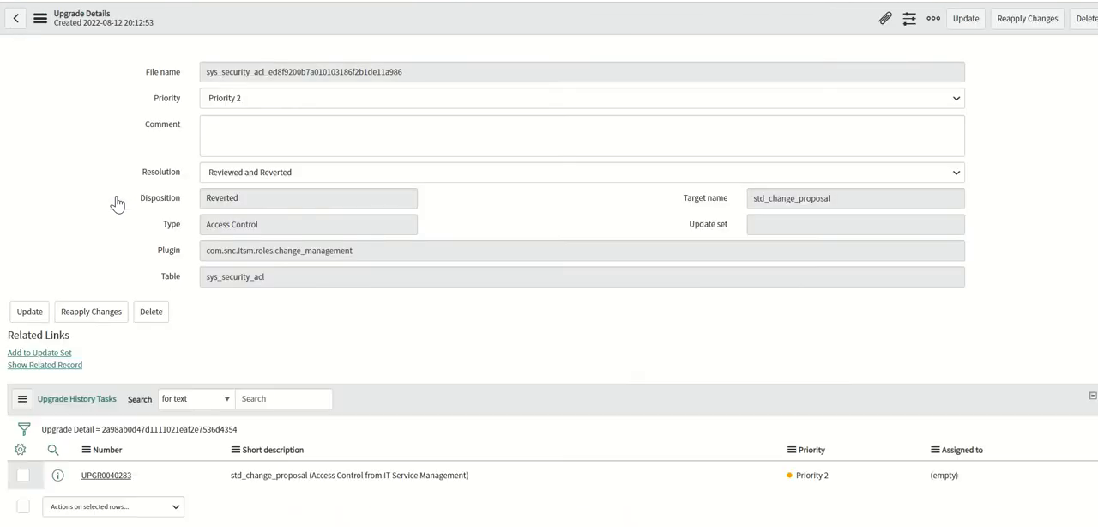
pyautogui.click(15, 1)
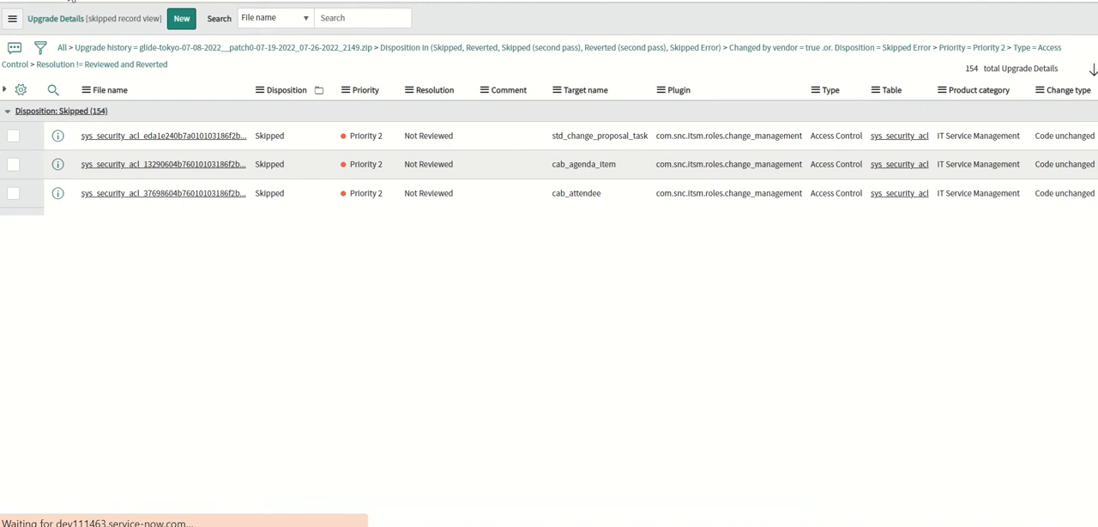
# Apply Revert to Base System to all selected rows in the batch of skipped Access Control records ending with time_card_daily.
pyautogui.scroll(-9, 549, 266)
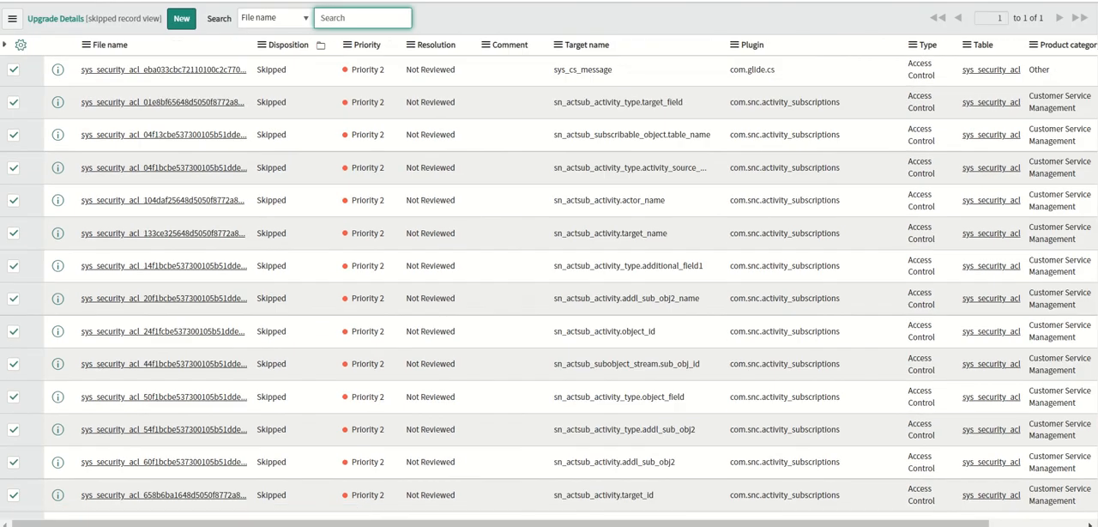
pyautogui.scroll(-10, 548, 266)
pyautogui.moveTo(746, 523); pyautogui.dragTo(388, 516)
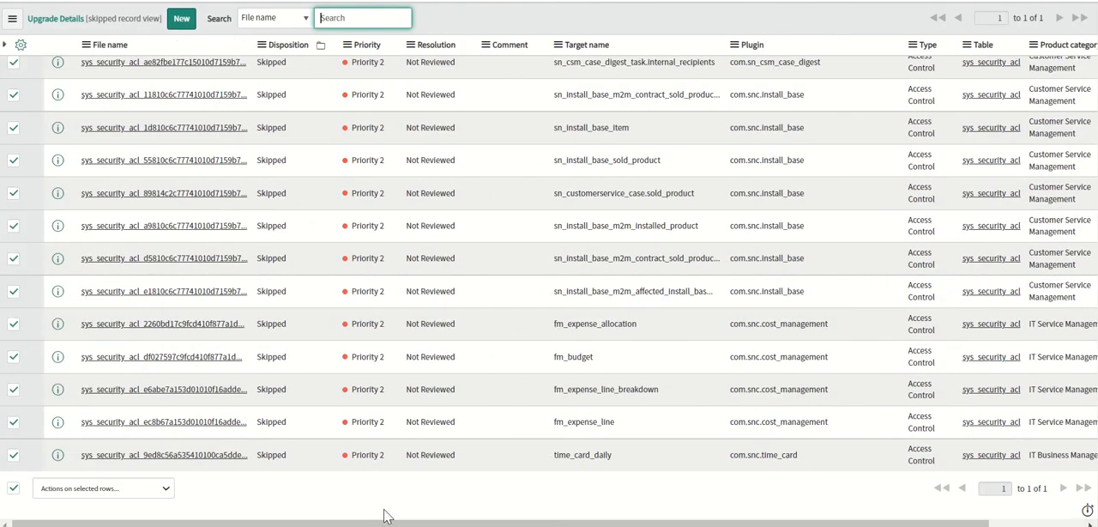
pyautogui.click(168, 492)
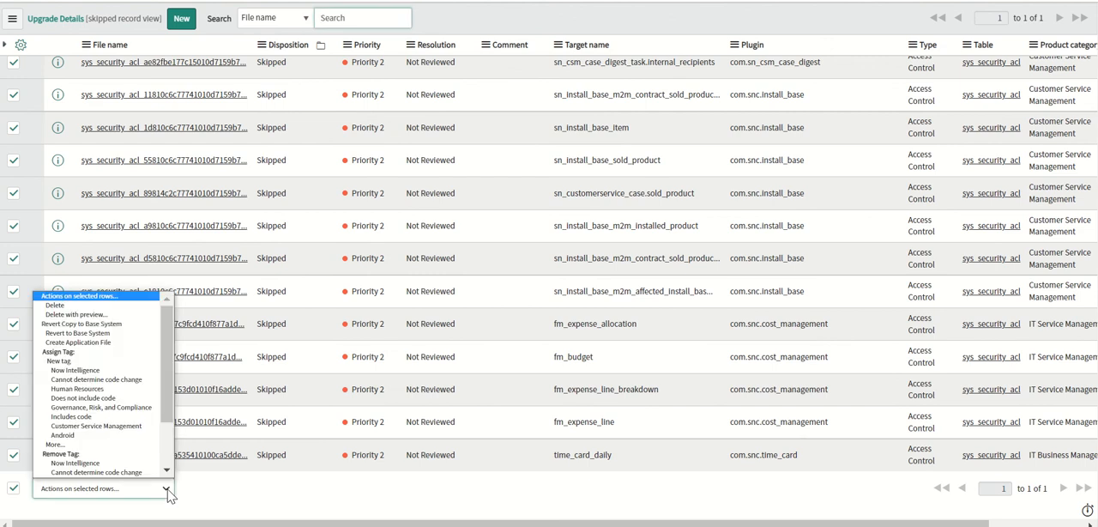
pyautogui.click(117, 333)
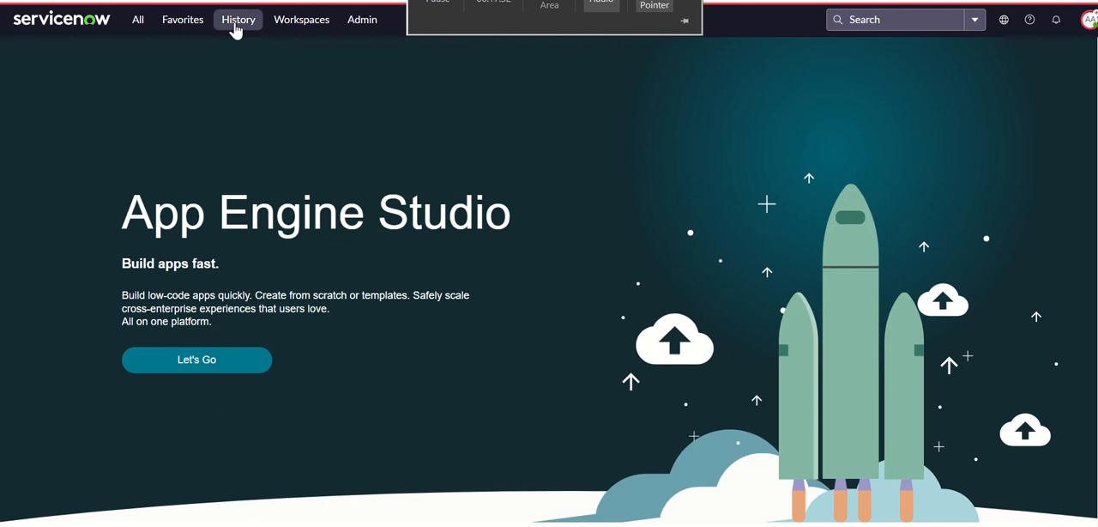
# Open the System Upgrades list from the August 12 entries in the navigation history.
pyautogui.click(238, 20)
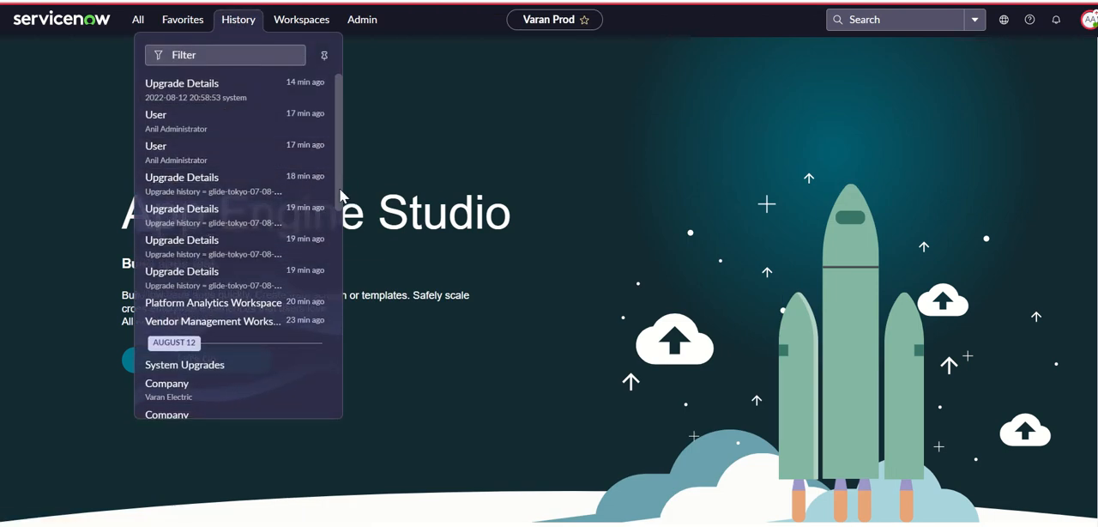
pyautogui.moveTo(338, 192); pyautogui.dragTo(339, 244)
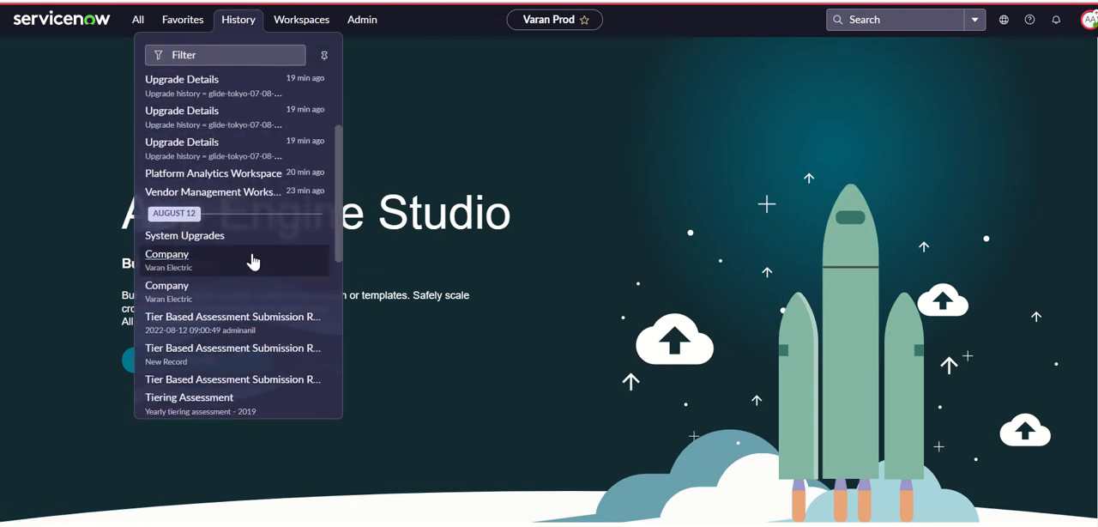
pyautogui.click(169, 243)
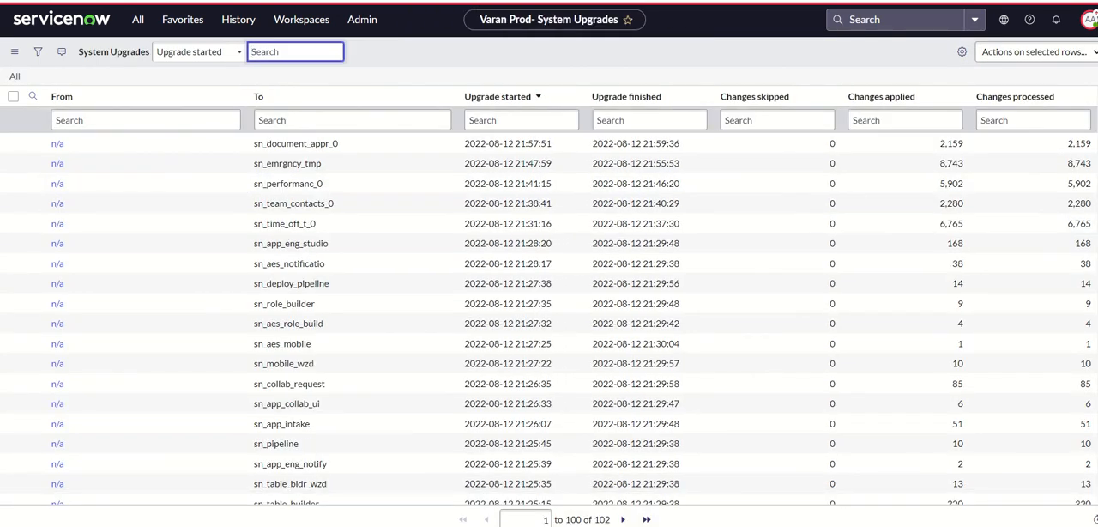
# Filter the application navigator for "upgrade ce" and open Upgrade Monitor under Upgrade Center.
pyautogui.click(435, 6)
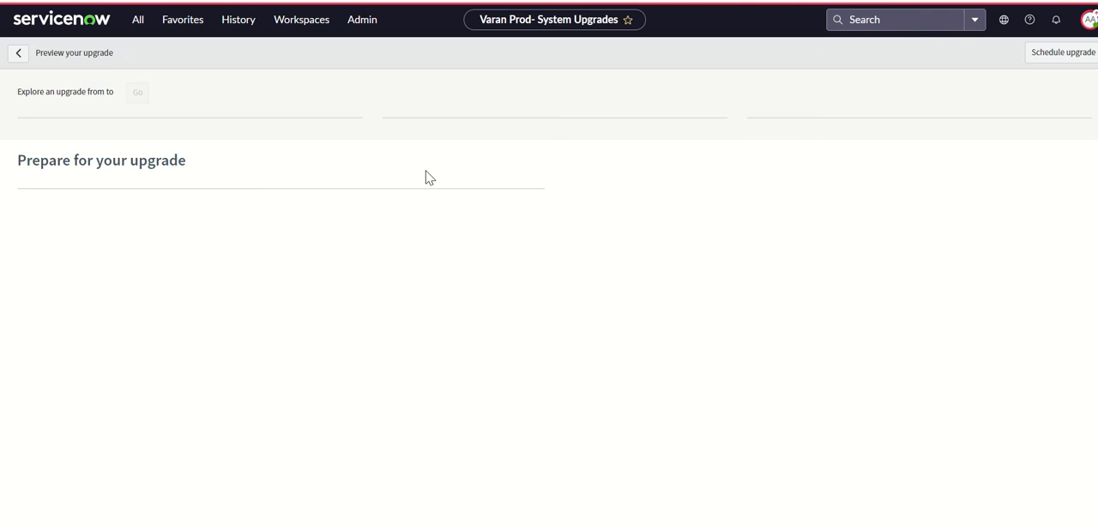
pyautogui.click(136, 22)
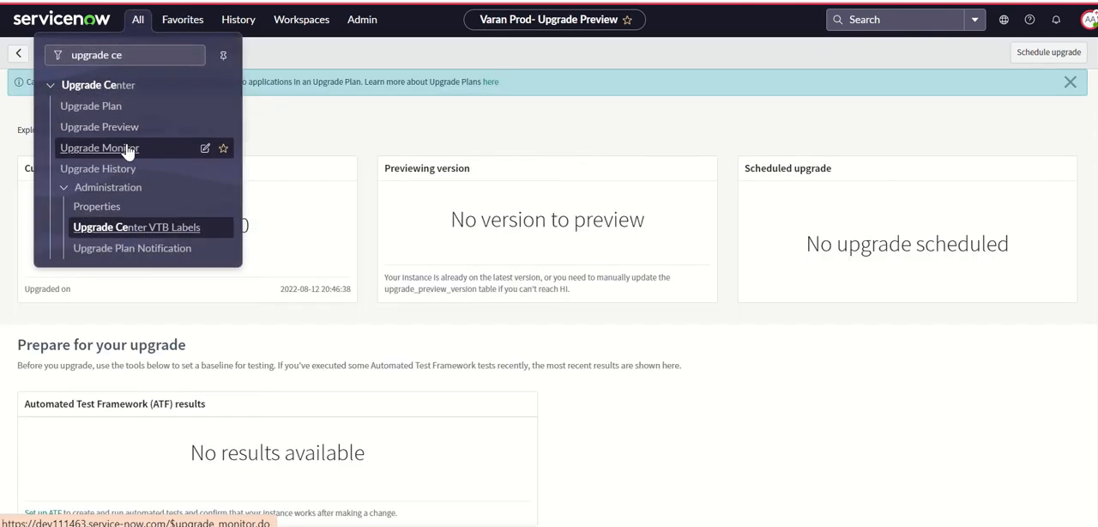
pyautogui.click(127, 151)
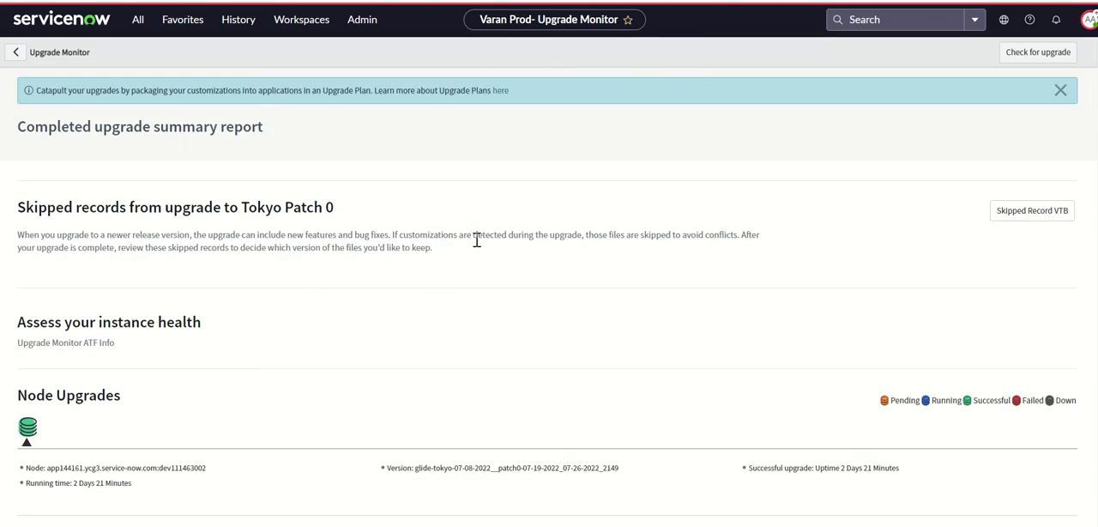
# Review the Tokyo Patch 0 upgrade report, including skipped record totals, priority and product charts, node upgrades, and schema changes.
pyautogui.scroll(-2, 1035, 193)
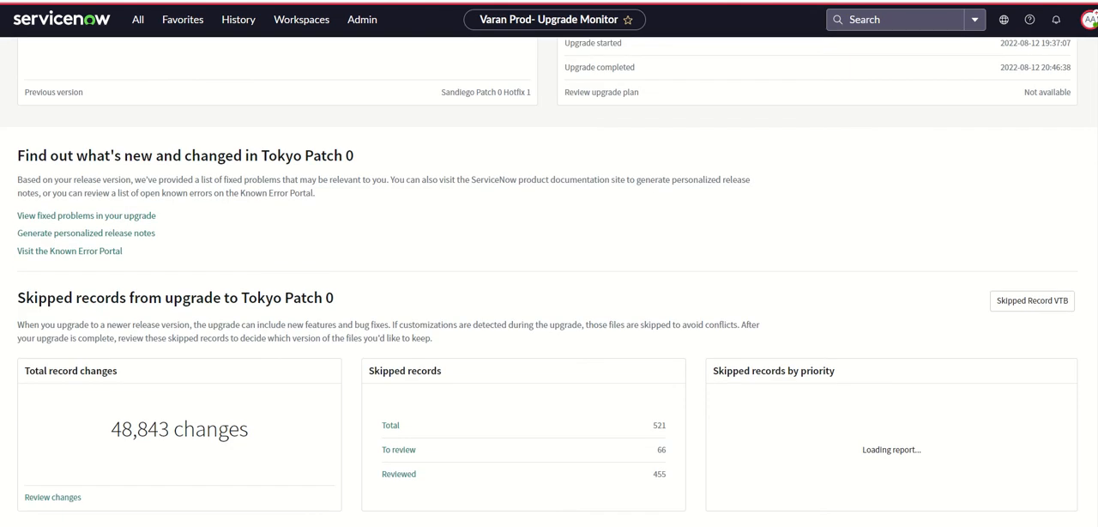
pyautogui.scroll(-5, 549, 281)
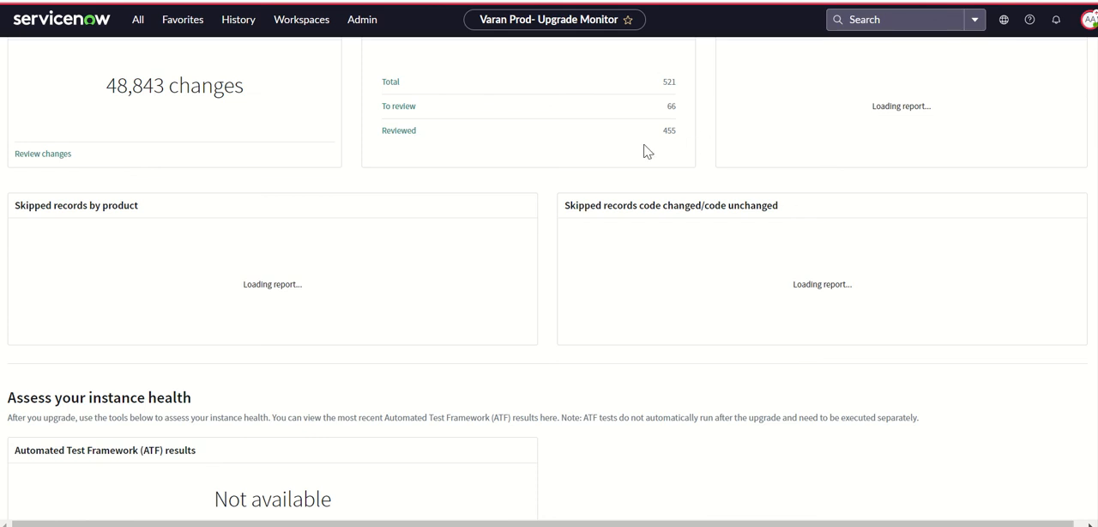
pyautogui.scroll(2, 527, 240)
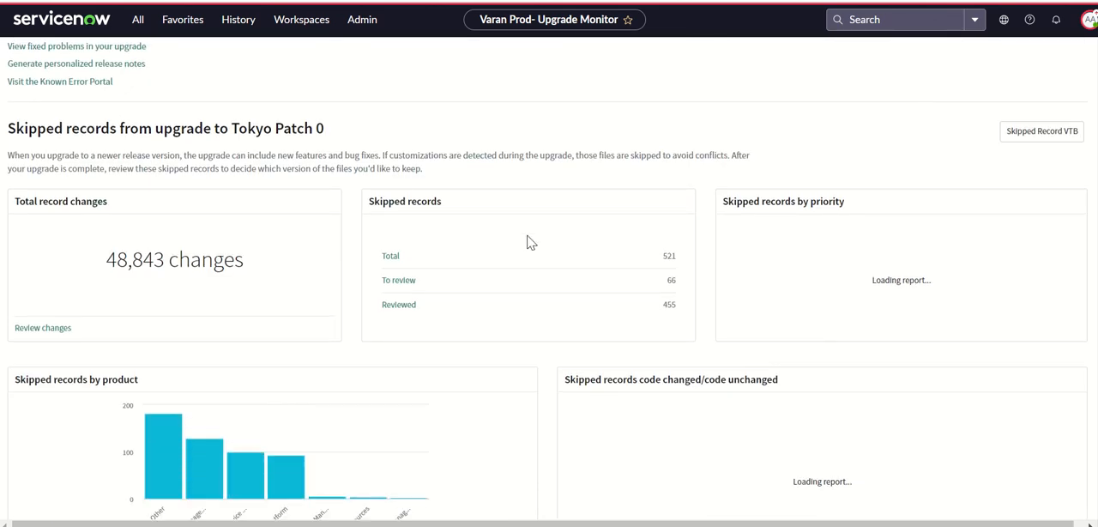
pyautogui.scroll(-3, 248, 228)
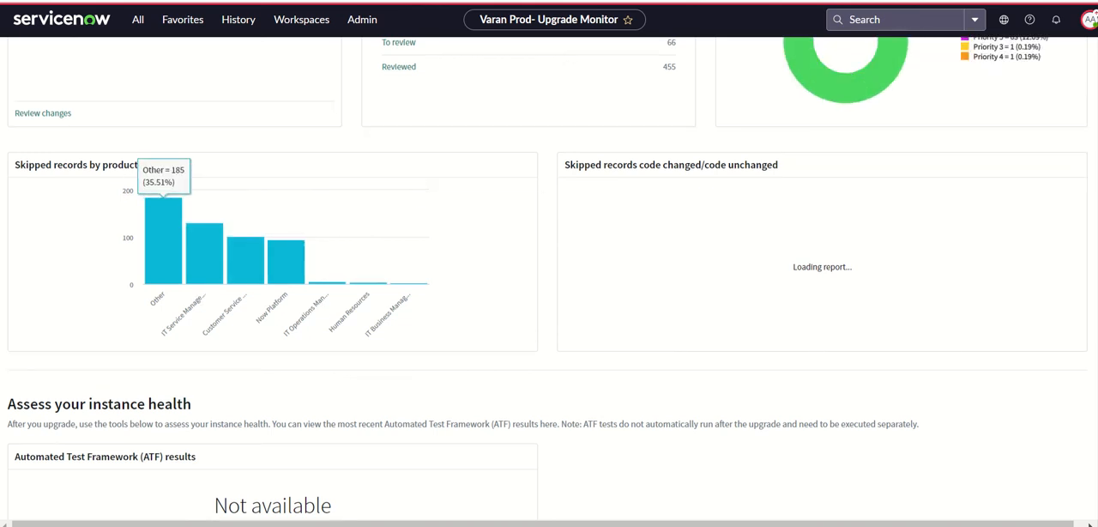
pyautogui.scroll(1, 549, 257)
pyautogui.scroll(-6, 548, 258)
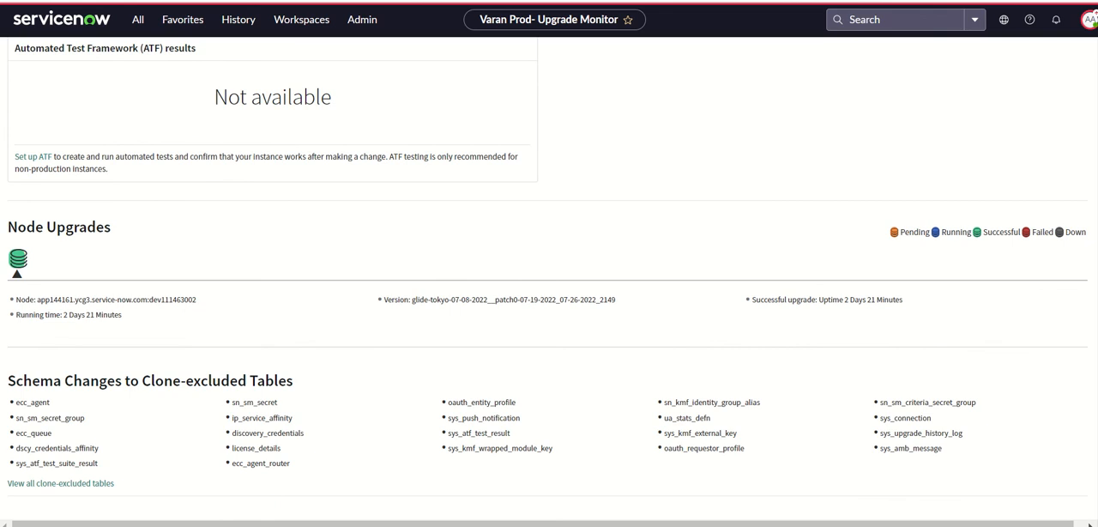